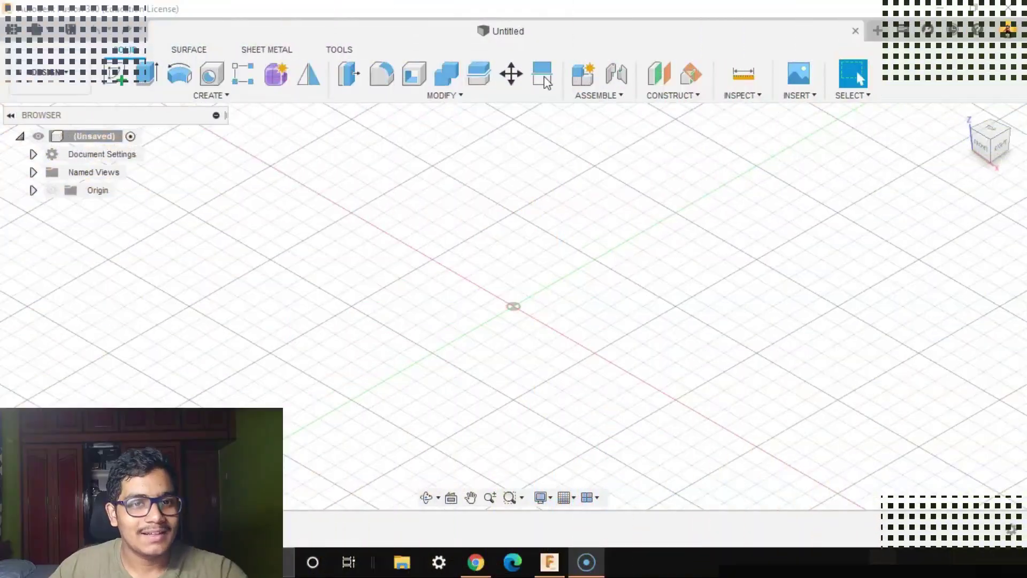
Generate a spur gear with the SpurGear script, setting Hole Diameter to 40 mm
left_click(340, 50)
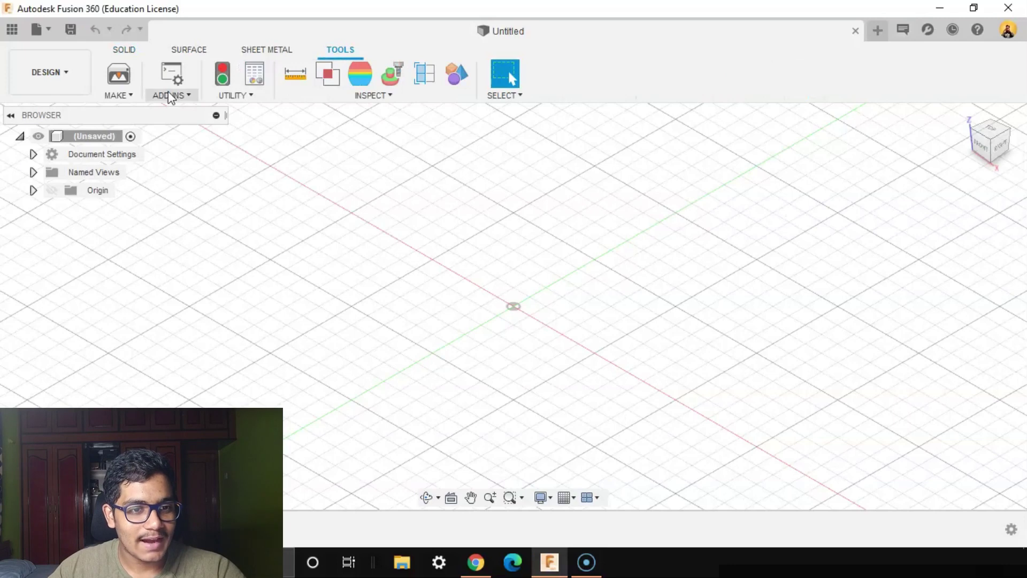
left_click(171, 95)
left_click(202, 113)
scroll(608, 223, "down", 5)
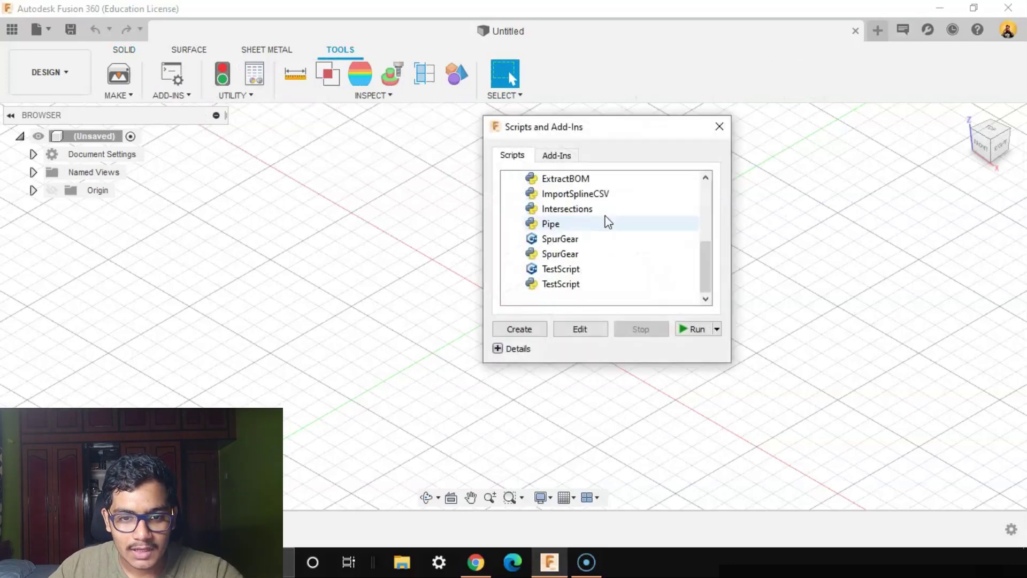
double_click(570, 254)
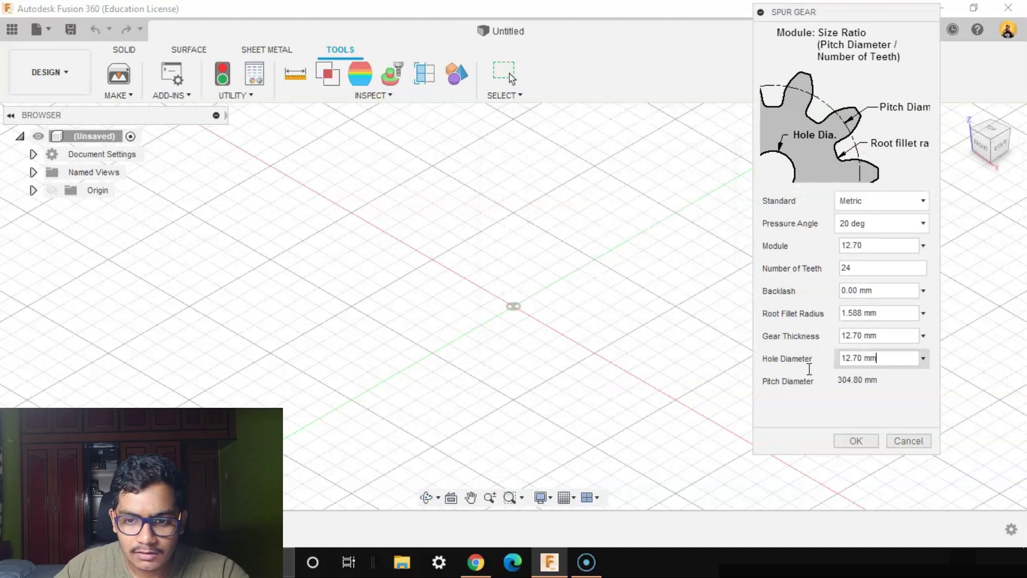
left_click(839, 362)
type("40")
left_click(855, 440)
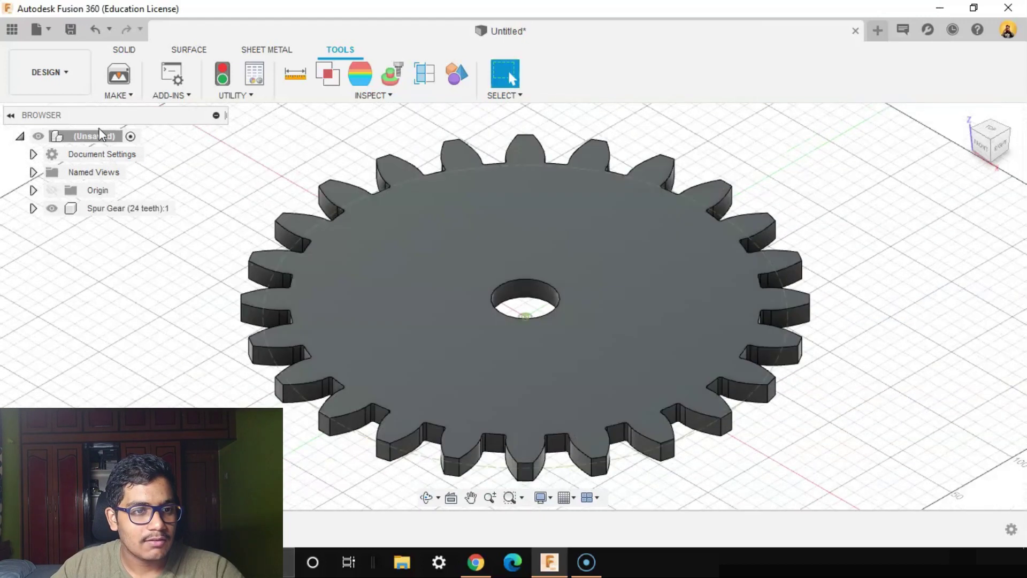
Switch to the Simulation workspace and create a new Shape Optimization study
left_click(63, 82)
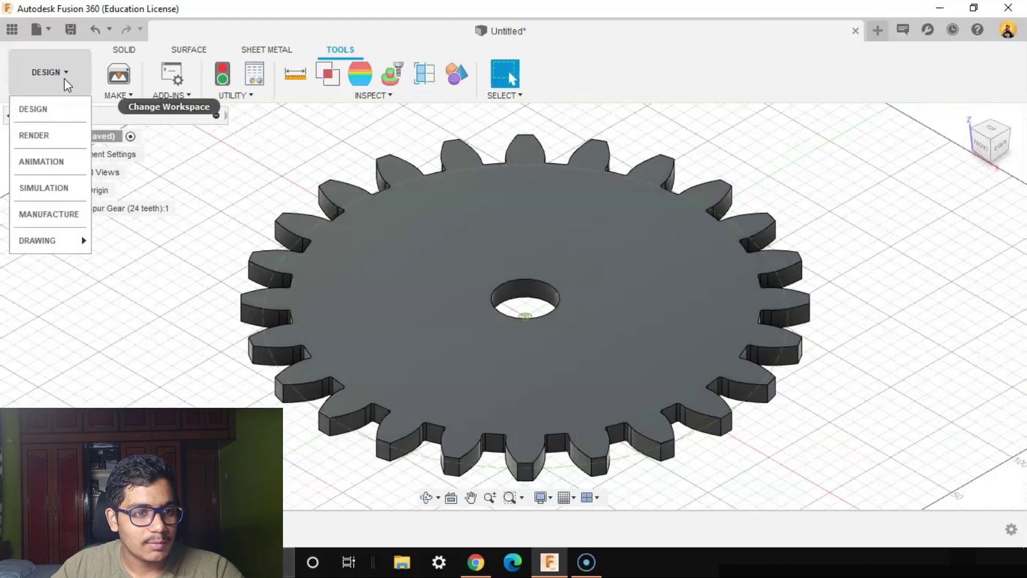
left_click(44, 187)
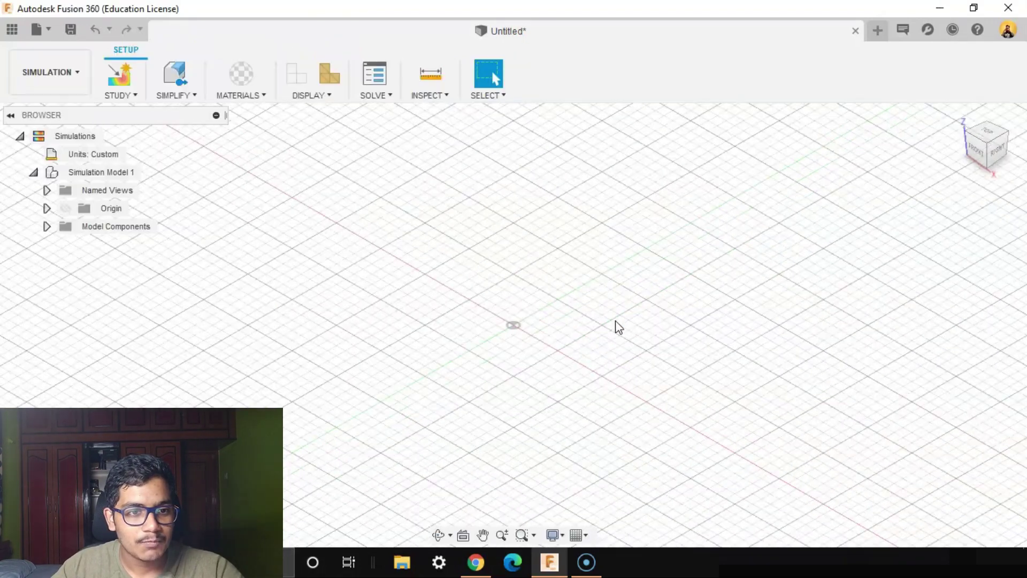
left_click(127, 62)
left_click(227, 347)
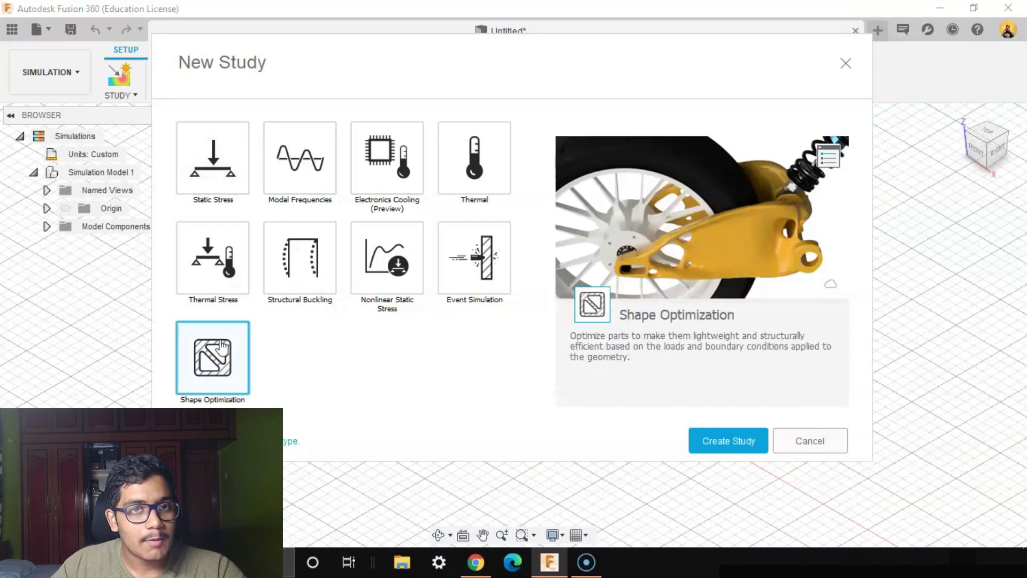
left_click(705, 449)
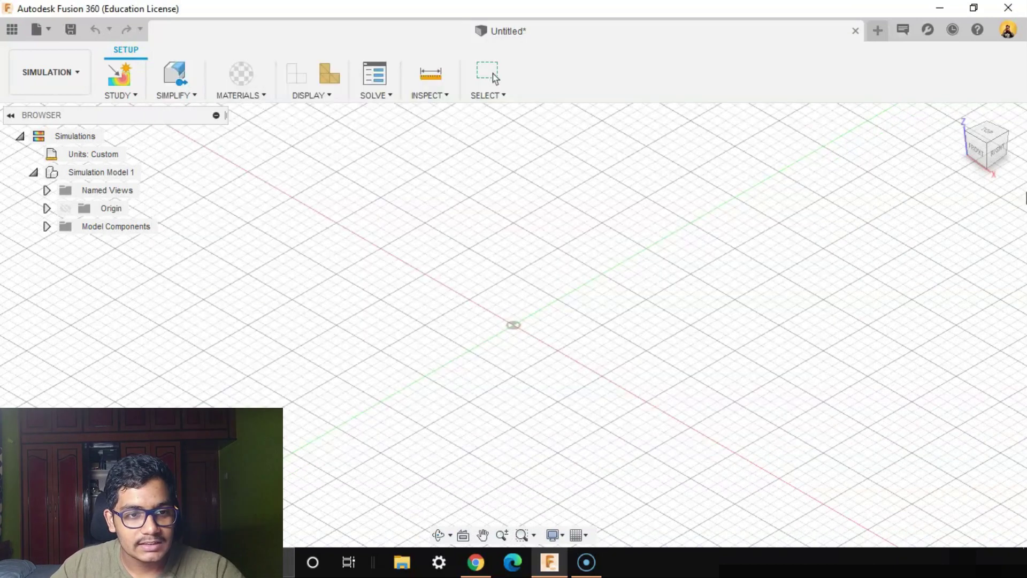
In Simplify, sketch a centre-diameter circle on the gear plane enclosing the tooth tips
left_click(170, 80)
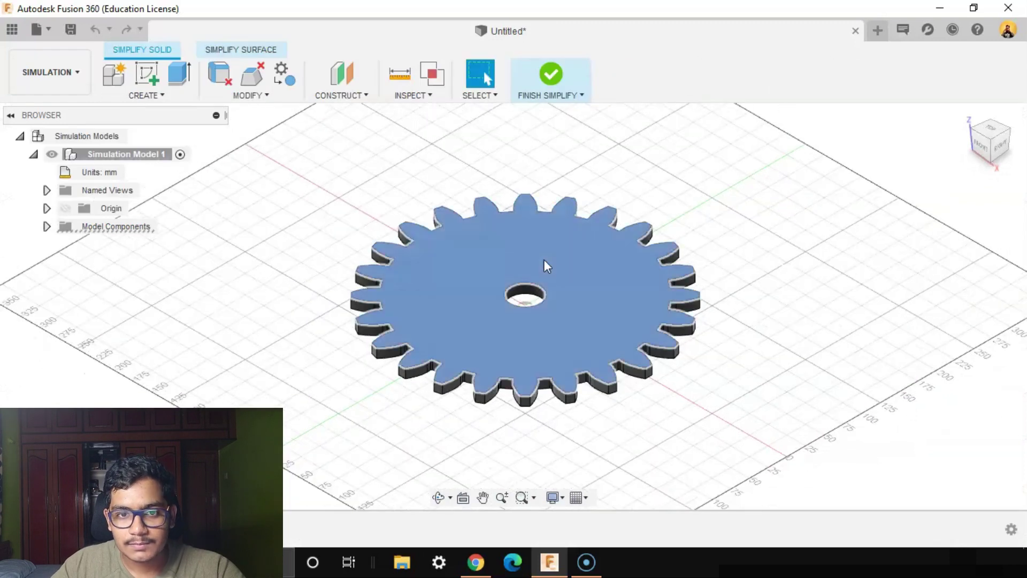
left_click(146, 74)
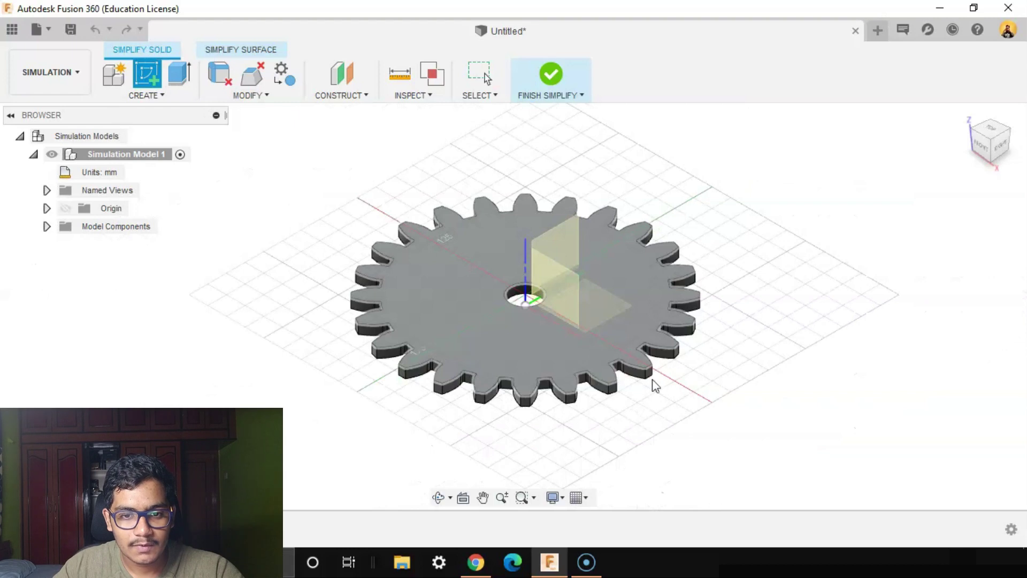
left_click(654, 381)
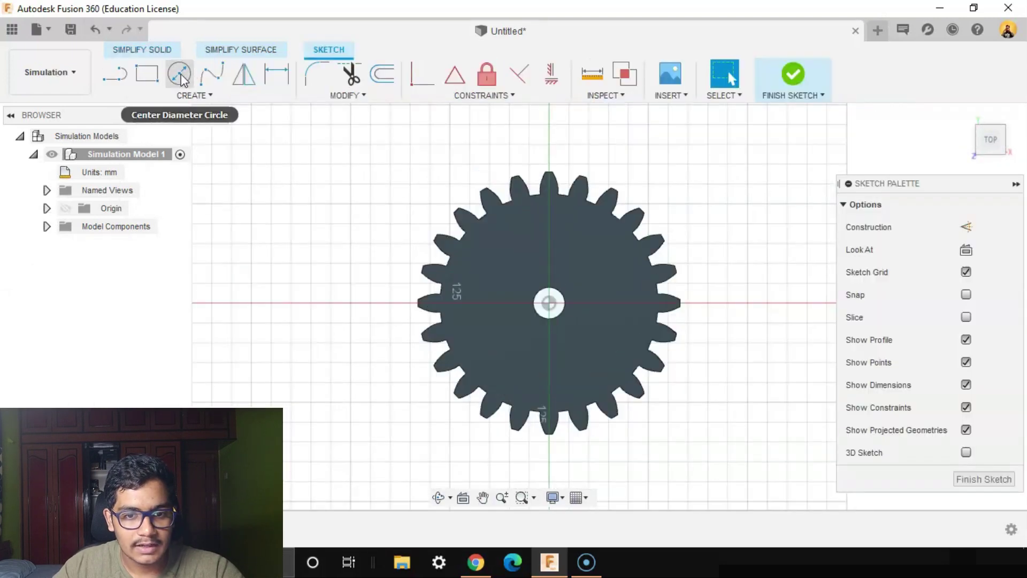
left_click(181, 76)
scroll(530, 291, "up", 2)
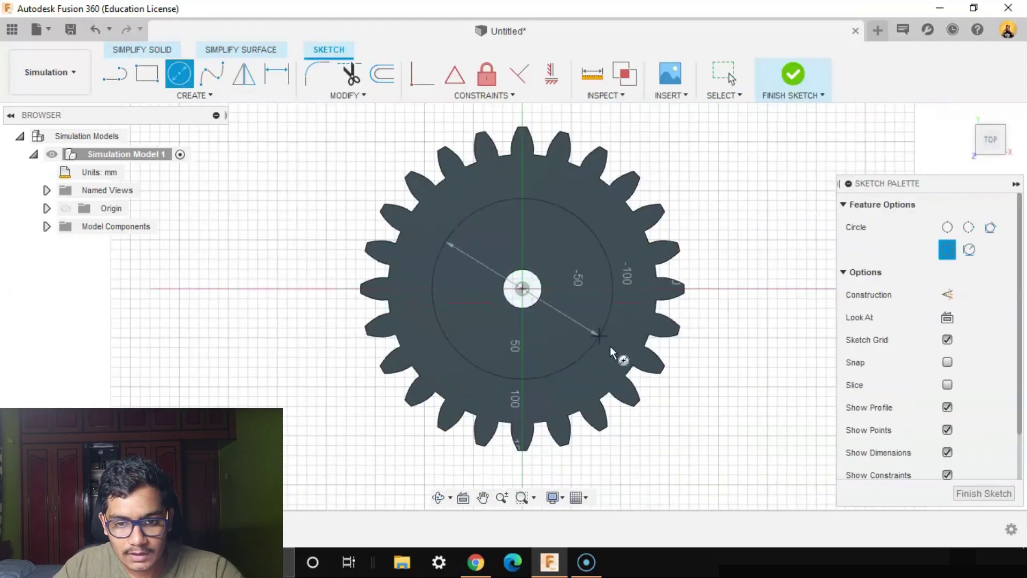
scroll(640, 405, "up", 3)
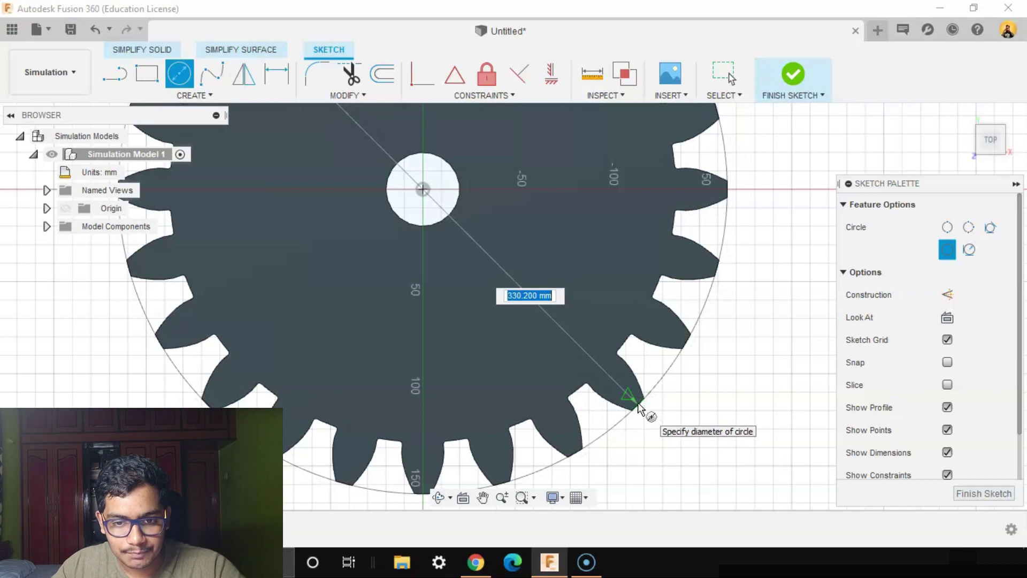
left_click(644, 409)
scroll(637, 403, "down", 2)
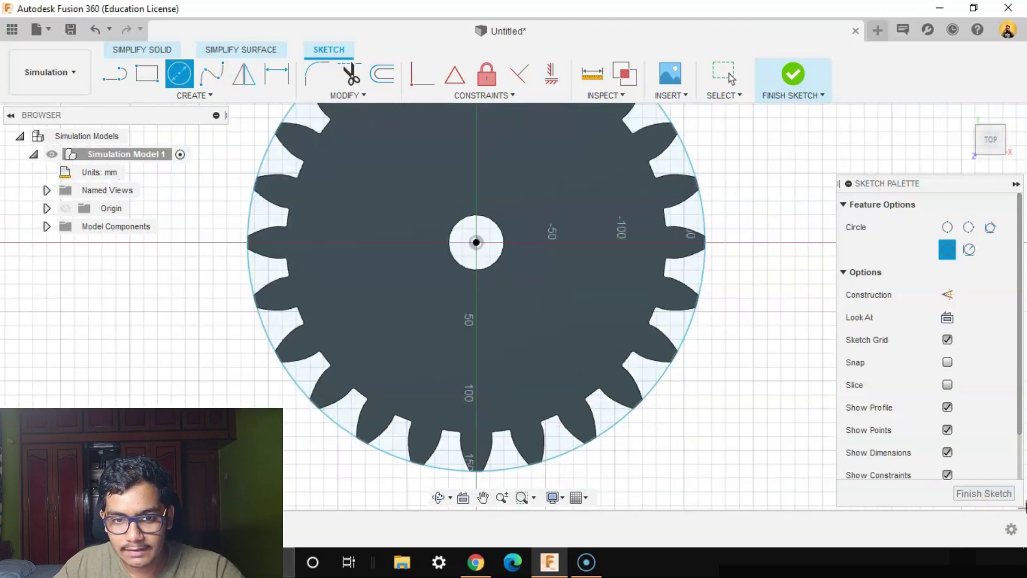
left_click(1010, 495)
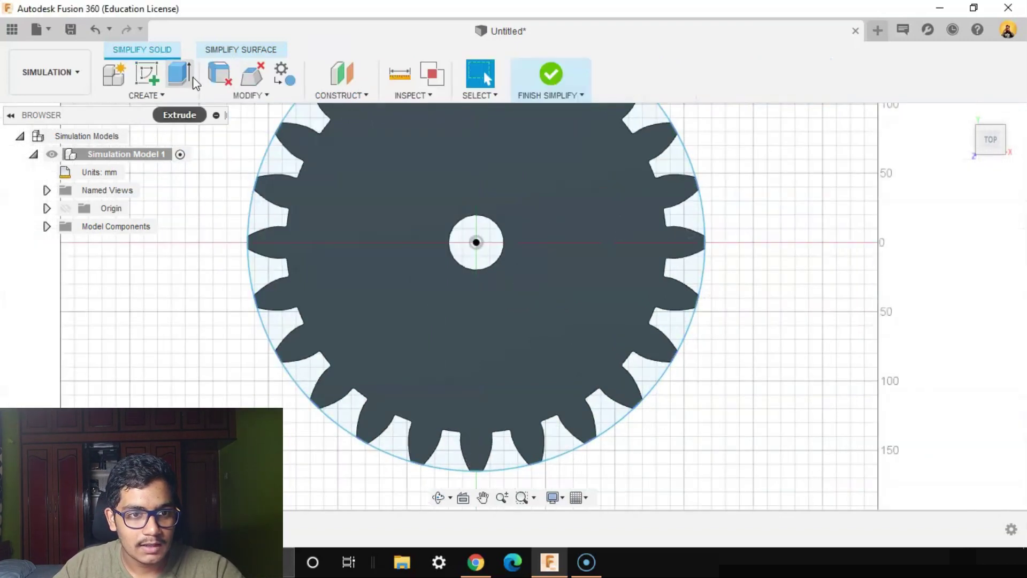
Select the tooth-gap and gear-face profiles for an extrude, excluding the hub circle
left_click(180, 75)
scroll(764, 384, "down", 2)
middle_click_drag(764, 383, 287, 255, "shift")
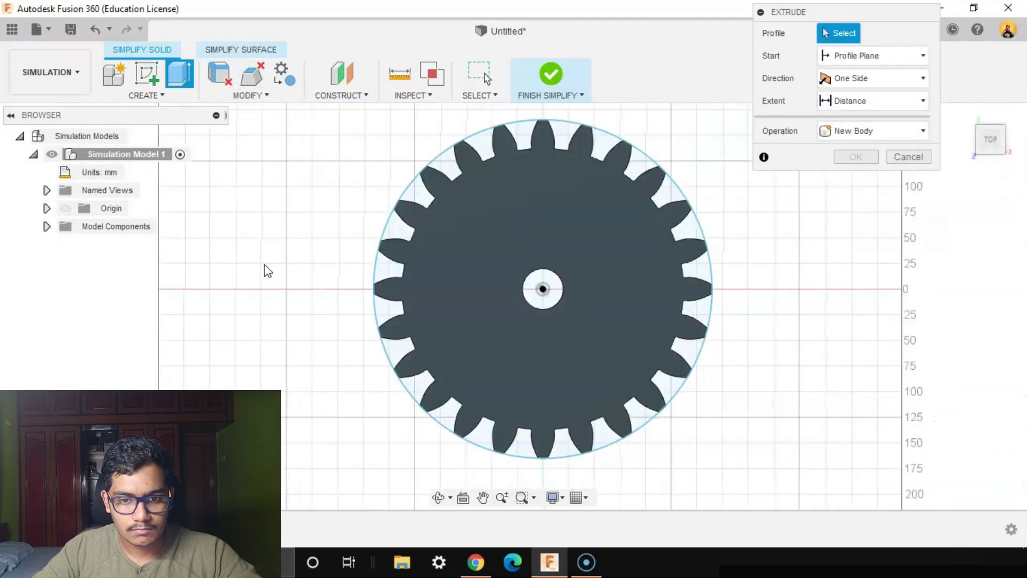
left_click_drag(262, 264, 826, 497)
middle_click_drag(558, 200, 537, 277)
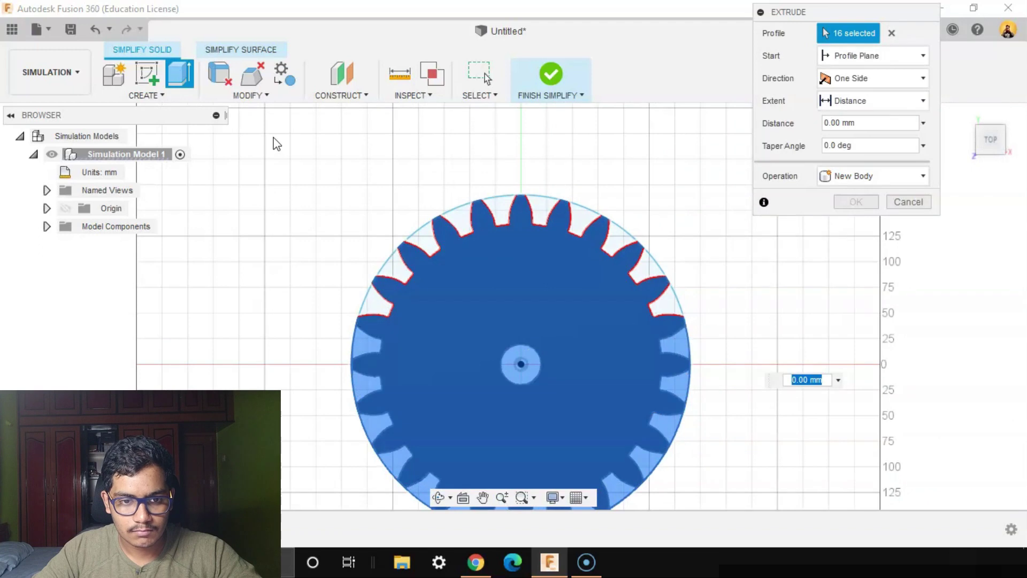
scroll(369, 318, "up", 2)
left_click(375, 308)
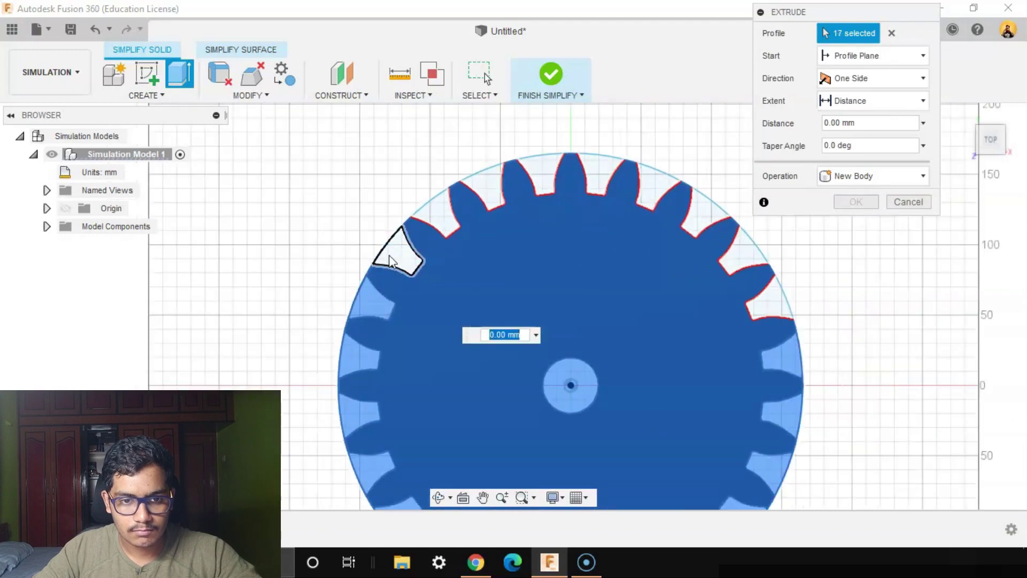
left_click(425, 231)
left_click(497, 198)
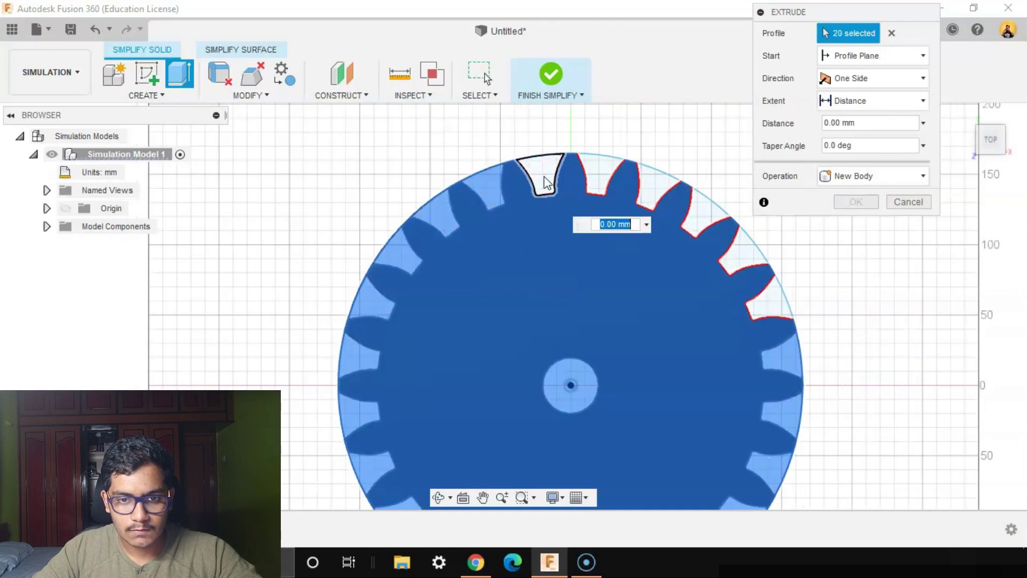
left_click(698, 216)
left_click(746, 251)
left_click(768, 297)
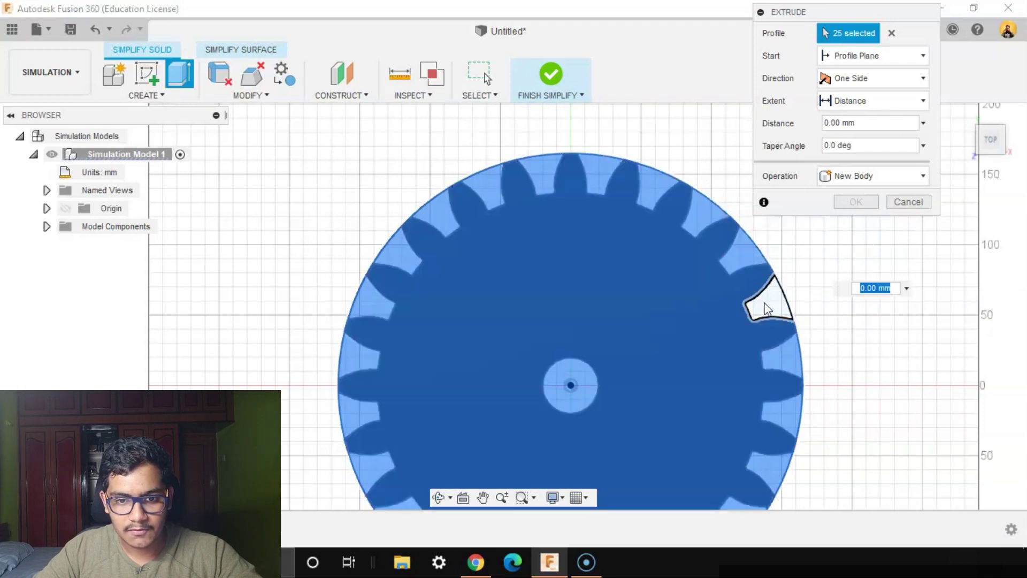
left_click(566, 387)
middle_click_drag(871, 362, 859, 225, "shift")
Make the extrude one-sided, To Object with operation Cut, and apply it
left_click(856, 78)
left_click(868, 102)
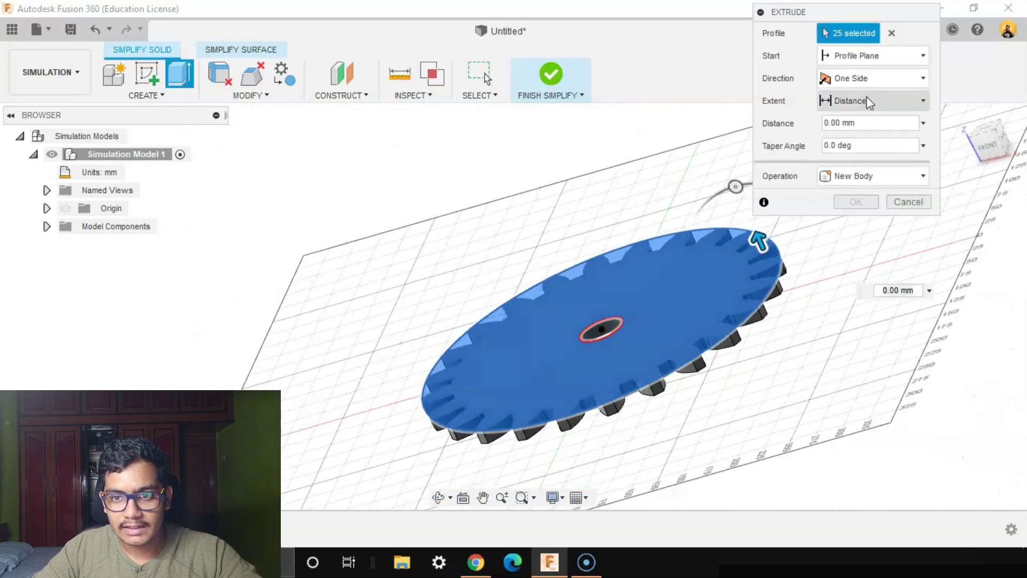
left_click(869, 102)
left_click(851, 139)
middle_click_drag(862, 308, 819, 289, "shift")
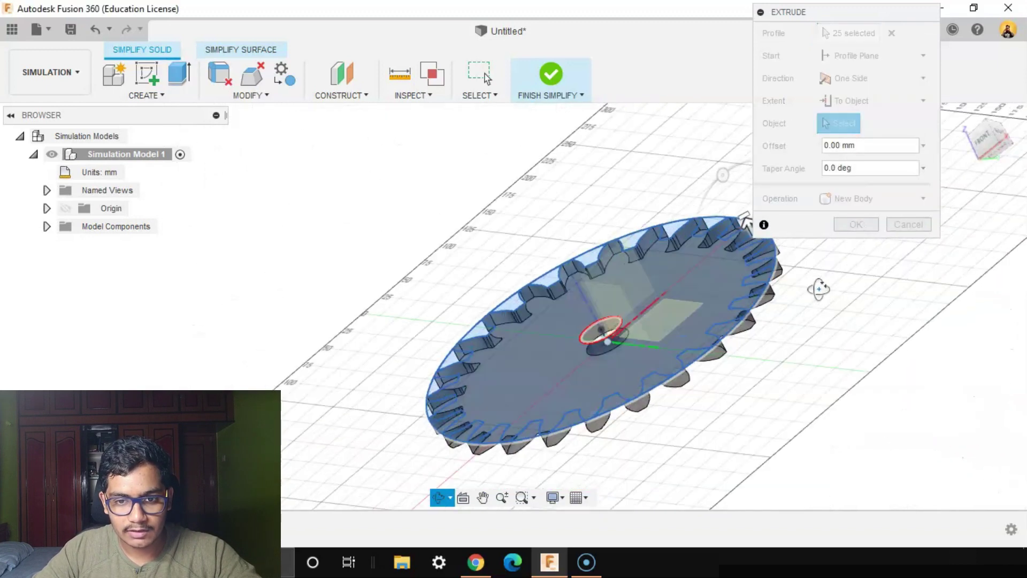
left_click(667, 316)
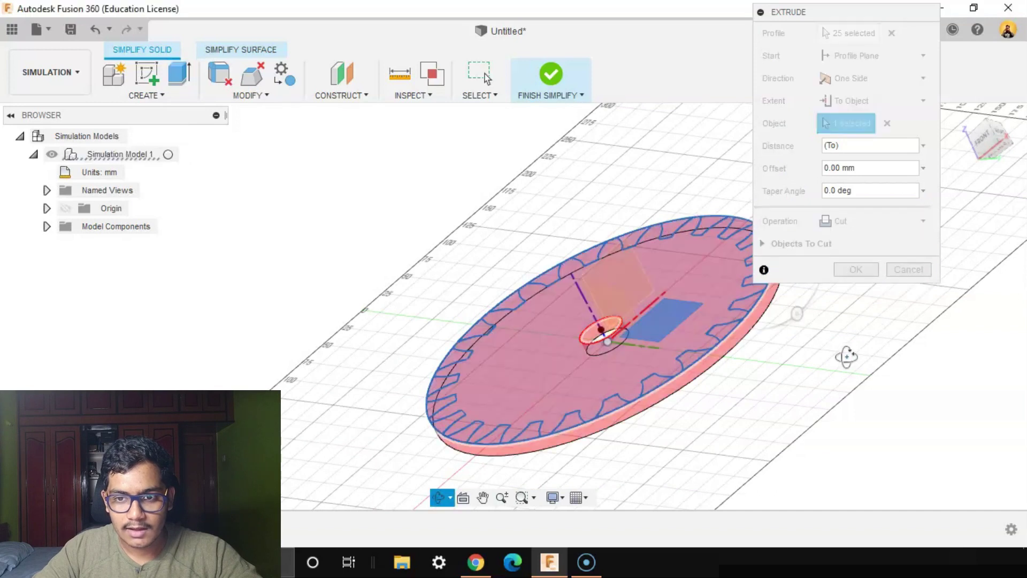
middle_click_drag(847, 357, 869, 225, "shift")
left_click(872, 221)
left_click(863, 256)
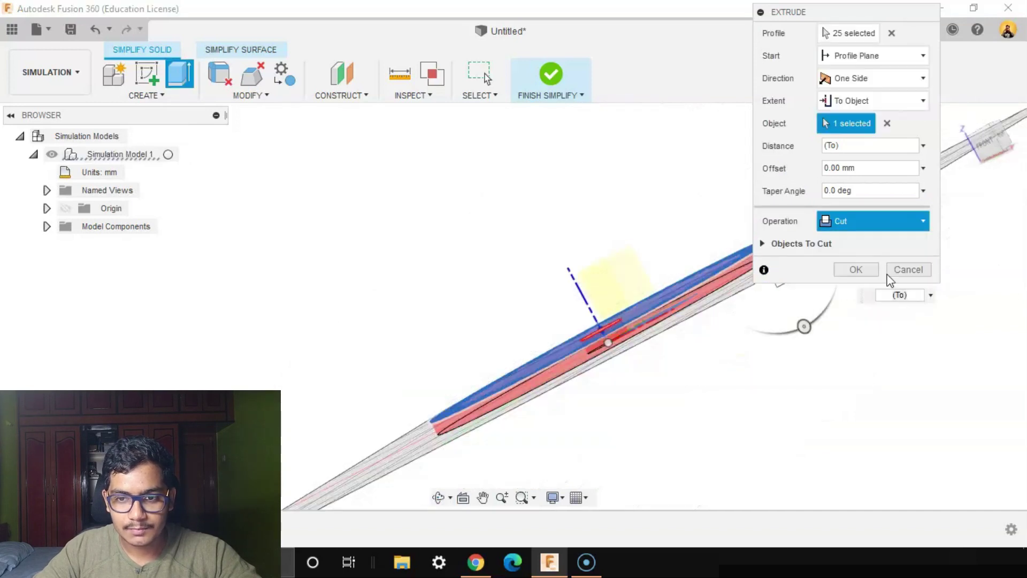
left_click(856, 269)
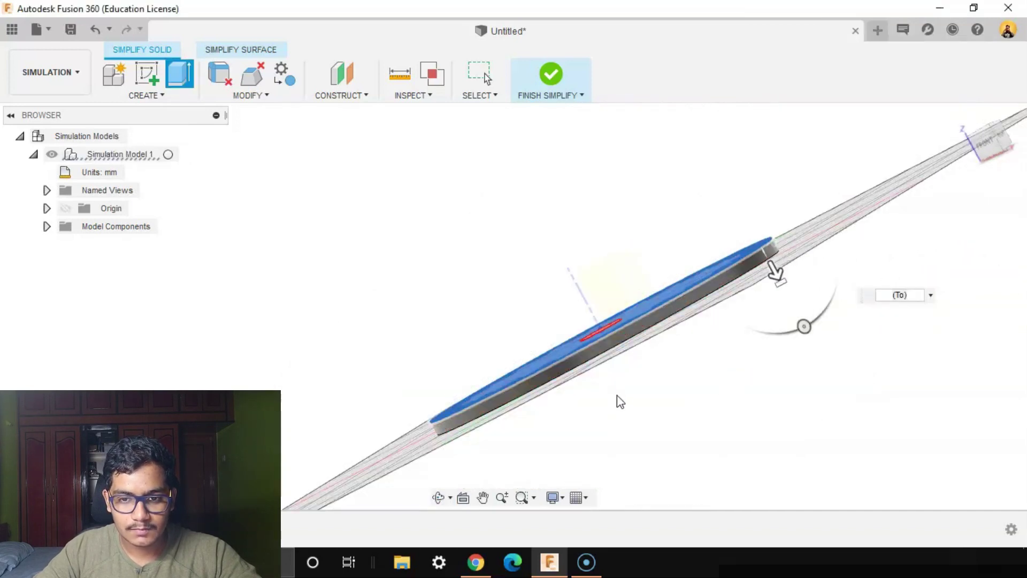
middle_click_drag(654, 391, 670, 392, "shift")
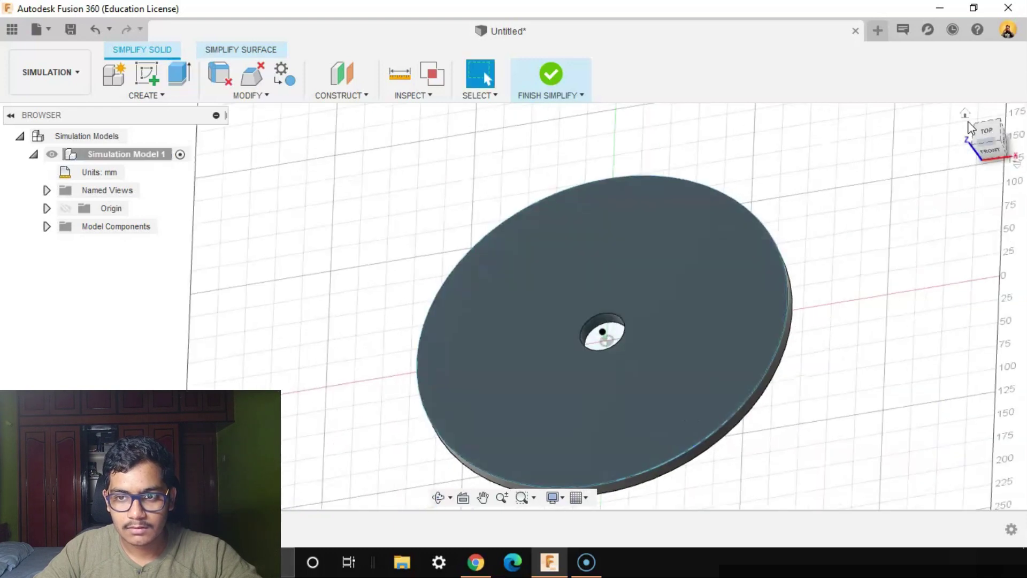
Split the disc body into two halves with the plane through its centre
left_click(965, 114)
left_click(254, 96)
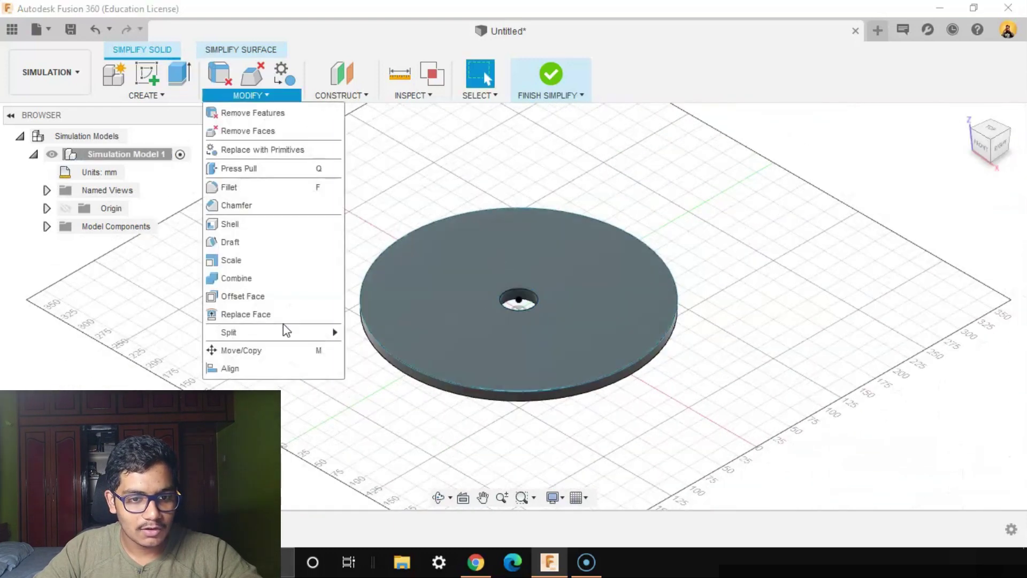
mouse_move(284, 324)
left_click(376, 349)
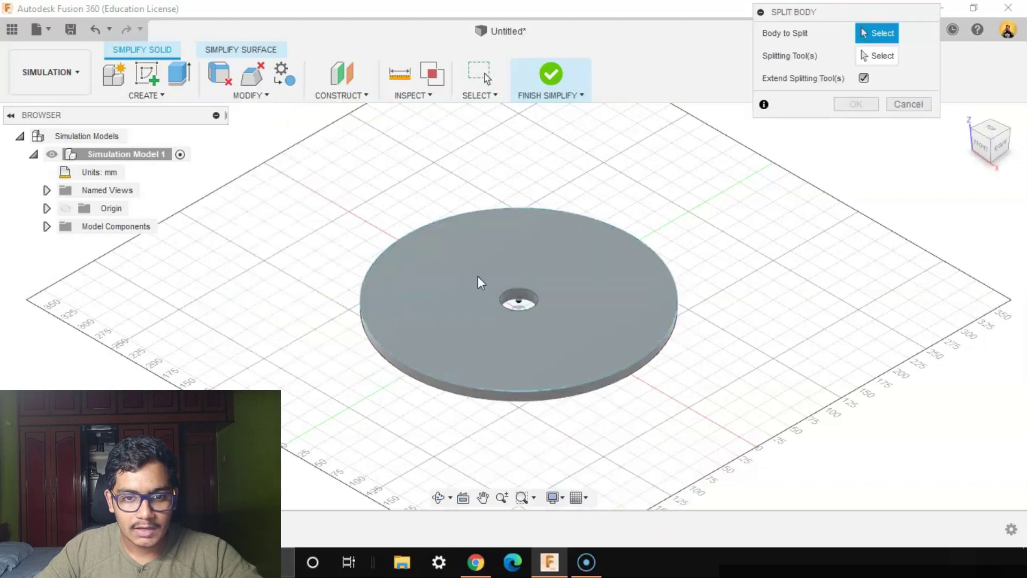
left_click(477, 275)
left_click(882, 55)
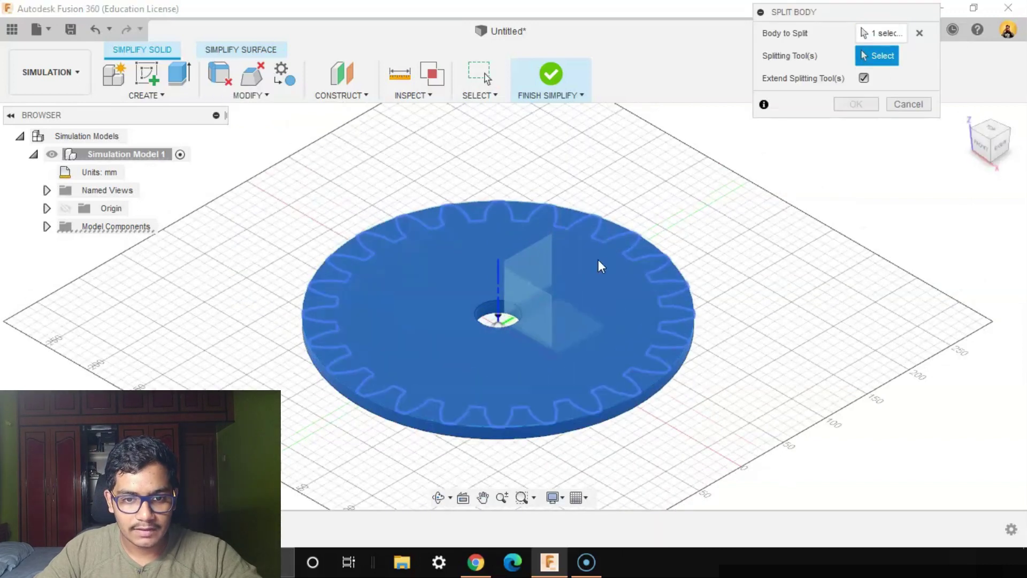
left_click(534, 308)
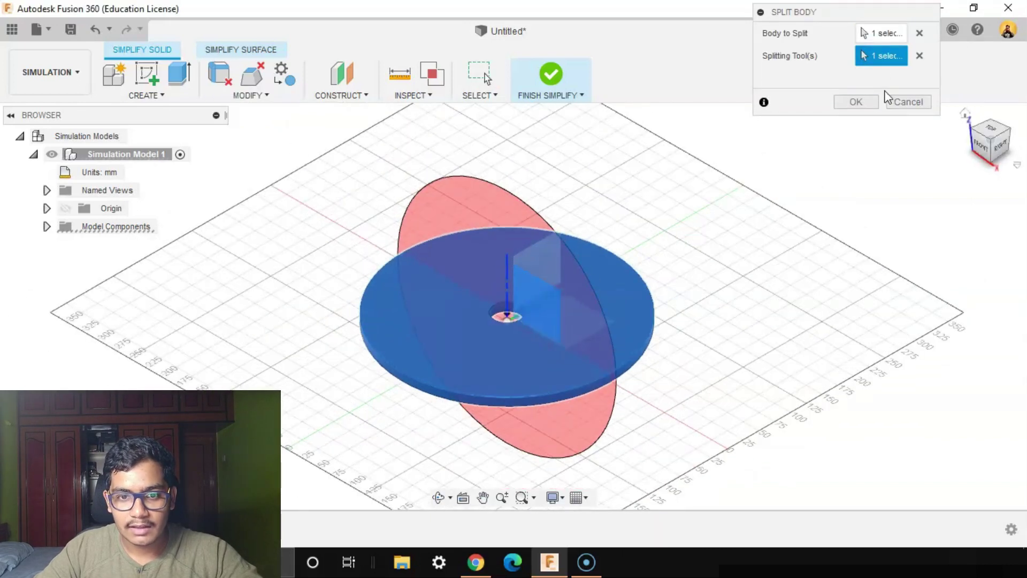
left_click(856, 102)
Split the lower half again with the thin vertical plane
left_click(994, 133)
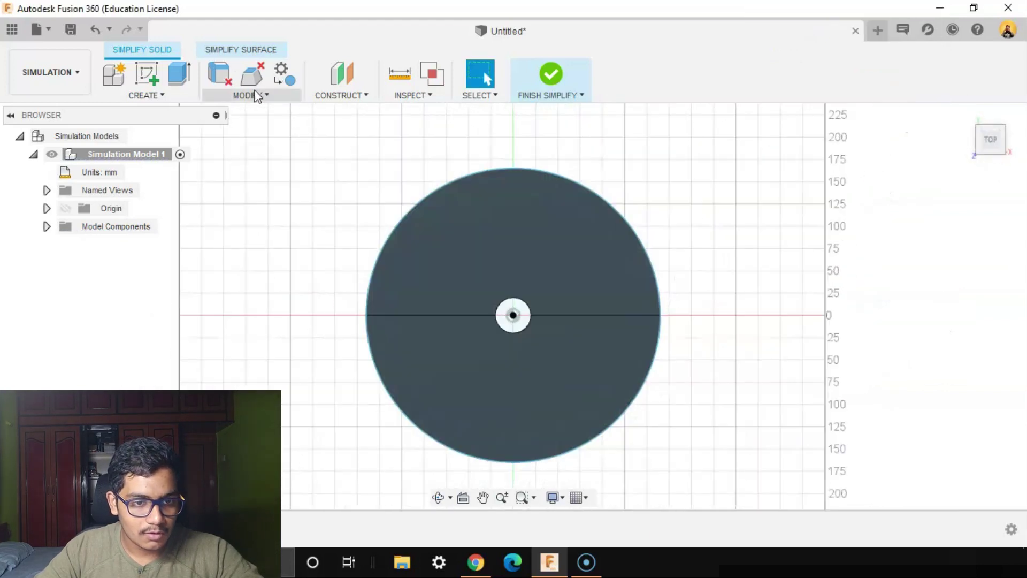
left_click(257, 97)
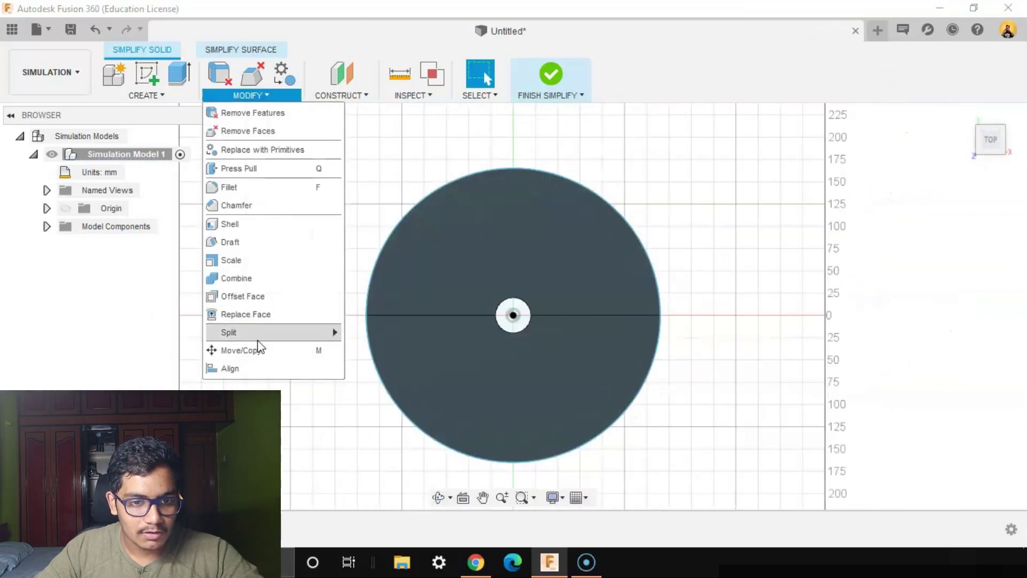
mouse_move(324, 334)
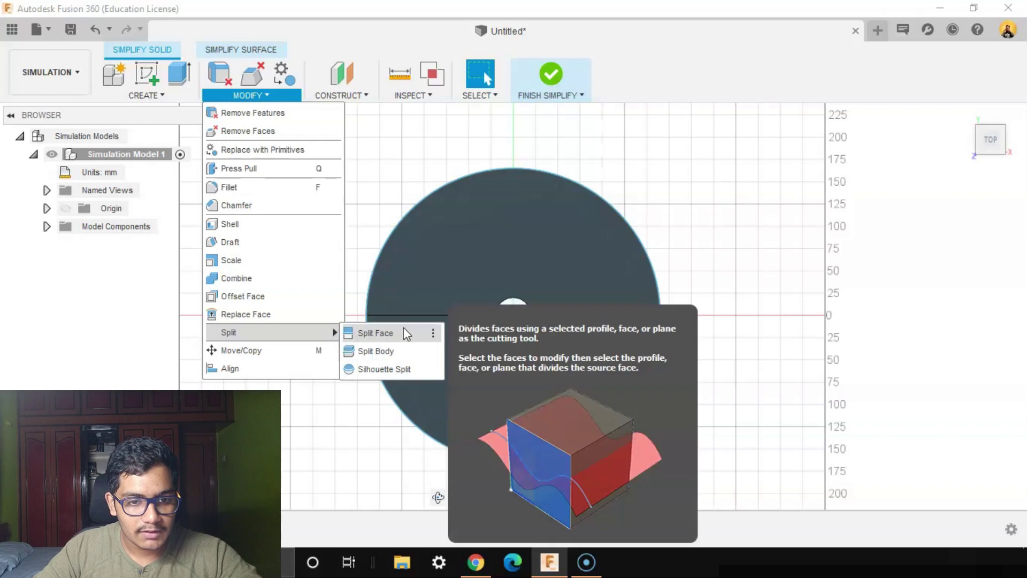
left_click(399, 349)
left_click(514, 385)
scroll(514, 385, "down", 2)
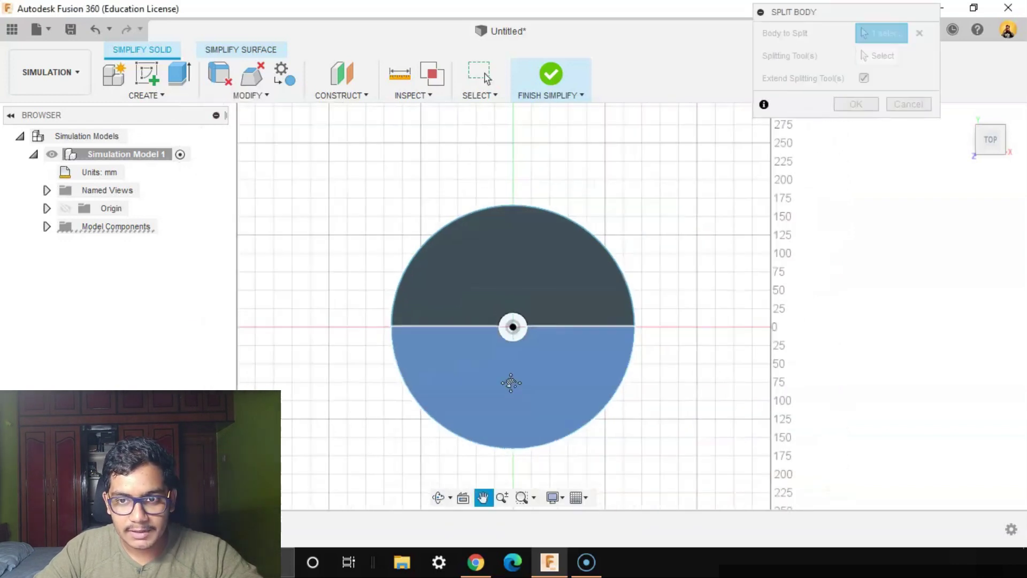
middle_click_drag(514, 385, 452, 324)
left_click(880, 55)
middle_click_drag(510, 295, 441, 226, "shift")
left_click(440, 226)
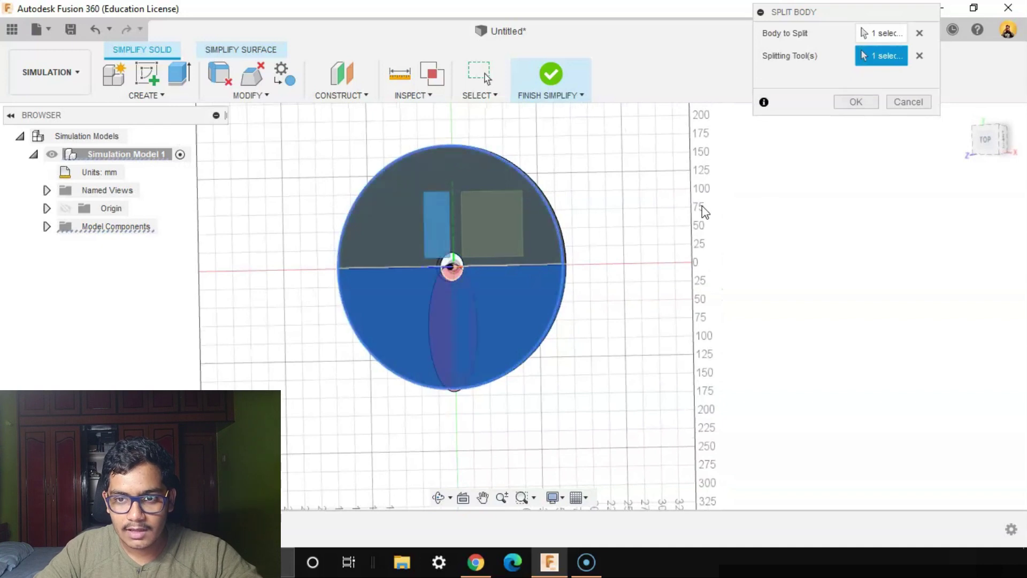
left_click(856, 101)
View the disc from the top and expand Model Components in the Browser
middle_click_drag(696, 176, 660, 247, "shift")
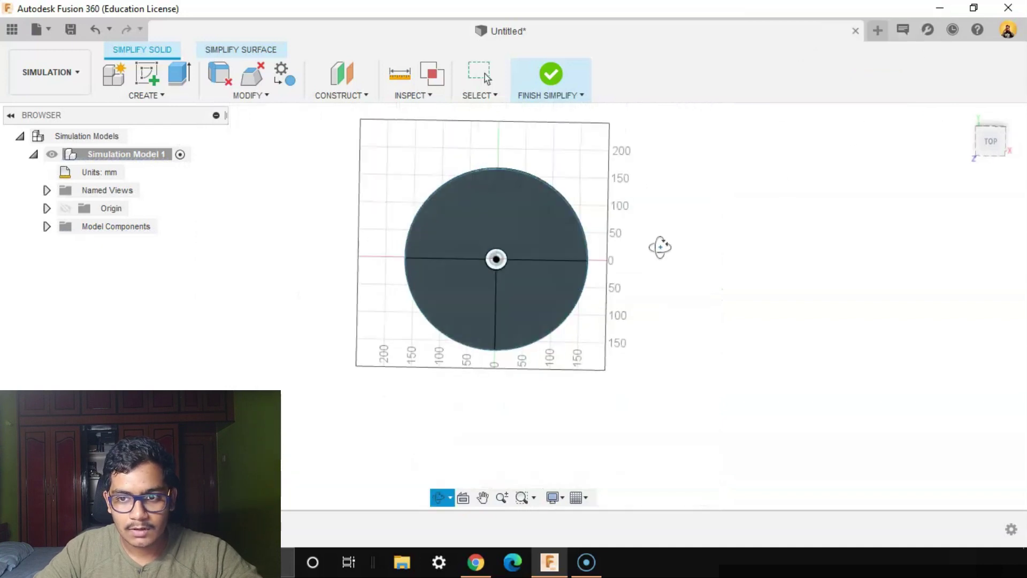
left_click(994, 141)
scroll(488, 290, "up", 4)
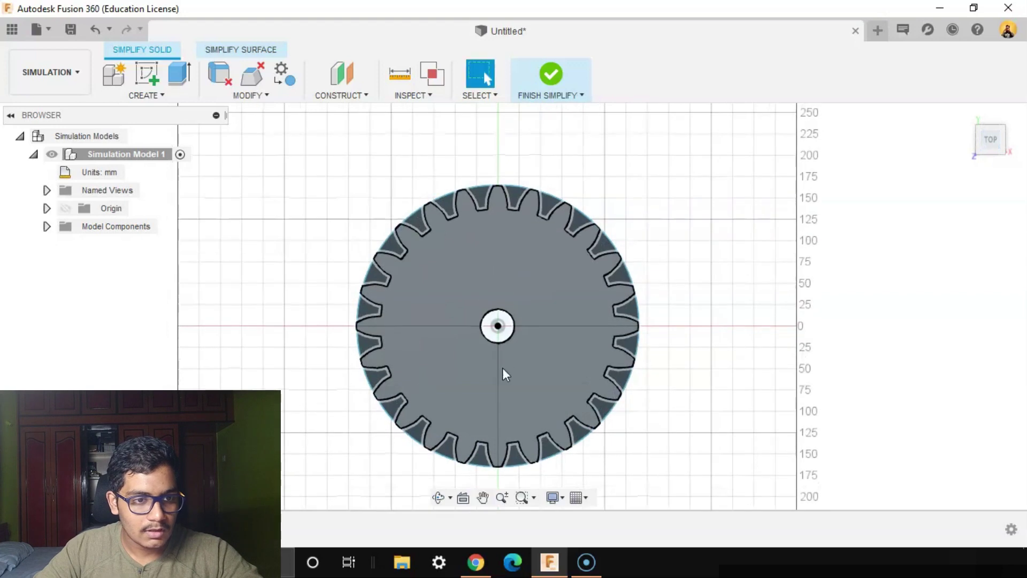
left_click(47, 227)
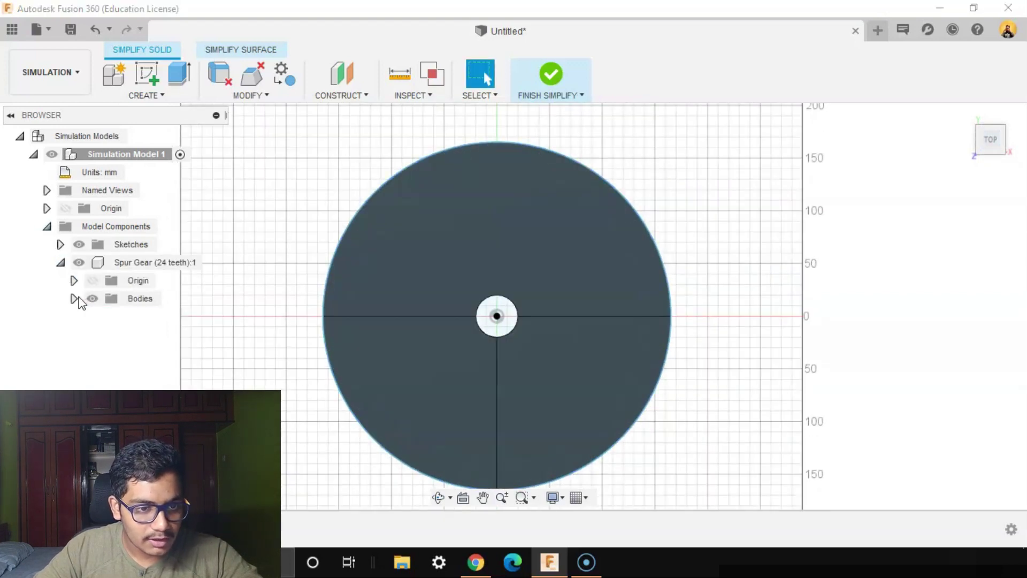
Remove Body1 and Body2, keeping only the lower-right quarter, and finish Simplify
left_click(74, 299)
left_click(166, 316)
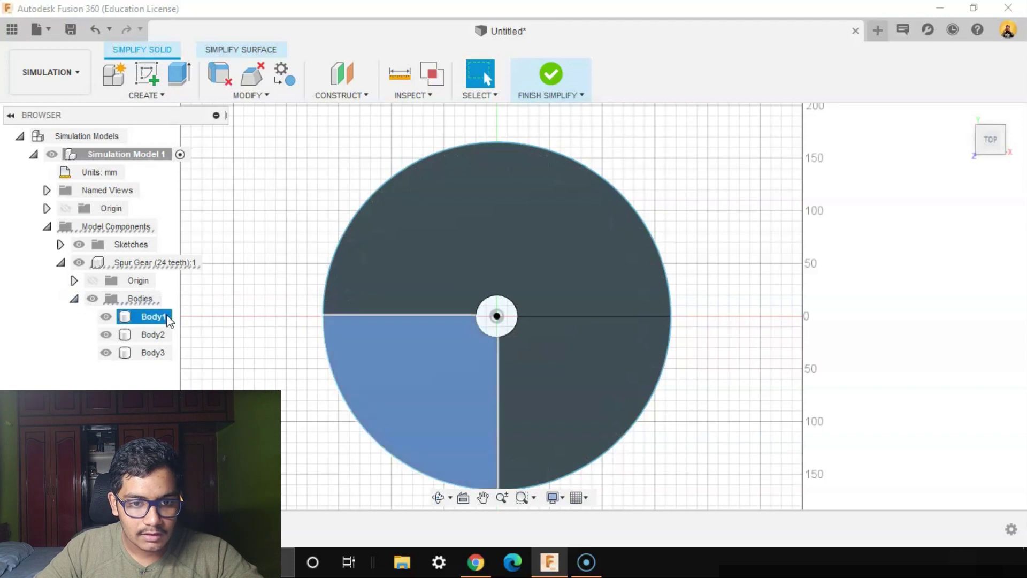
left_click(153, 335, "ctrl")
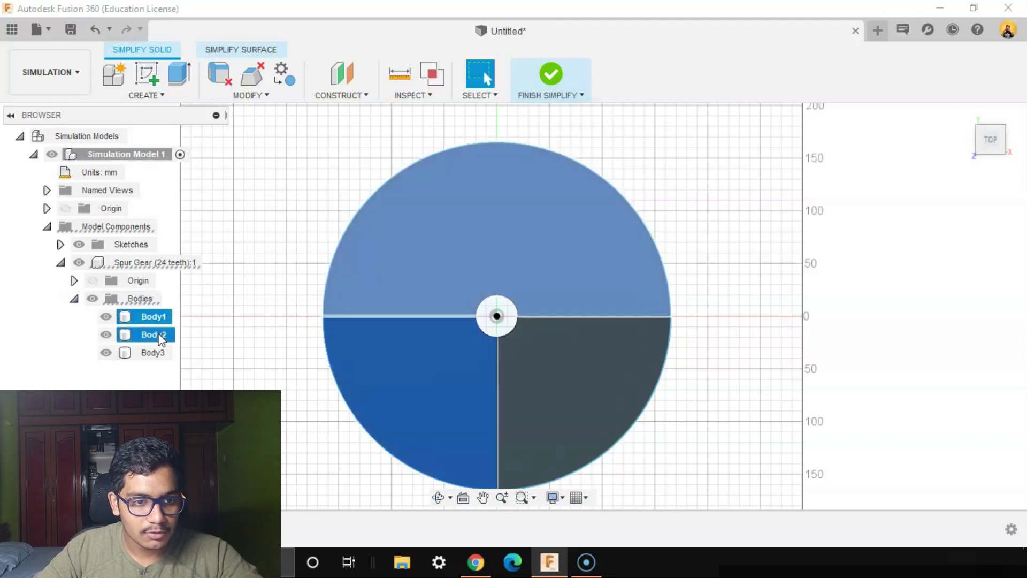
right_click(155, 341)
left_click(188, 255)
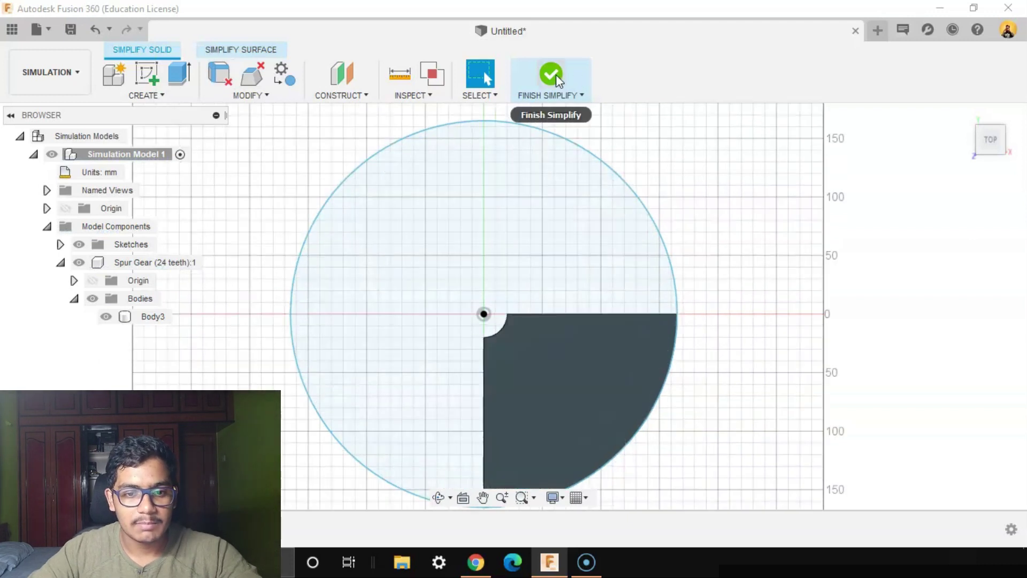
left_click(557, 75)
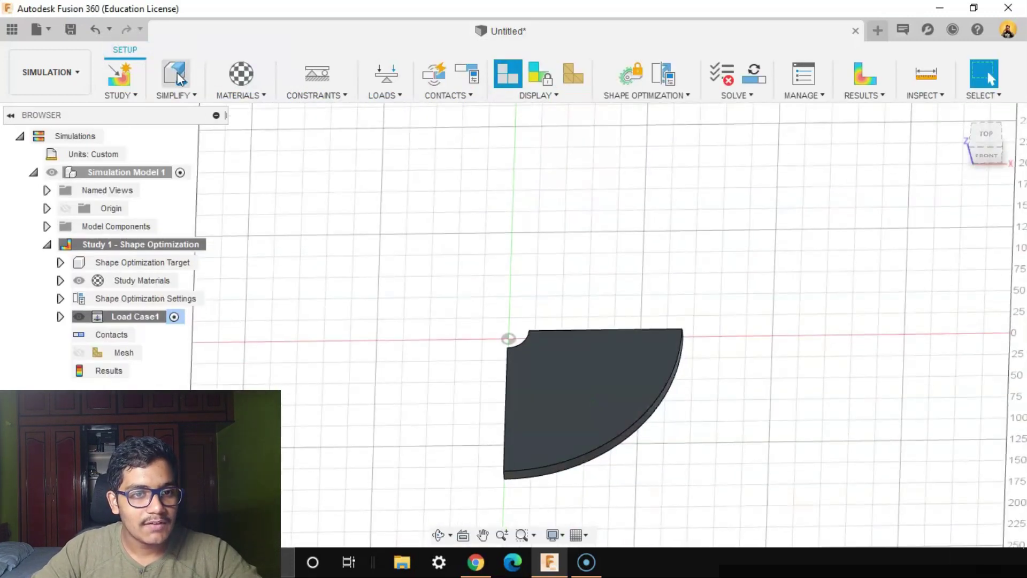
Change the Steel row's study material to Iron, Cast
left_click(261, 102)
left_click(262, 116)
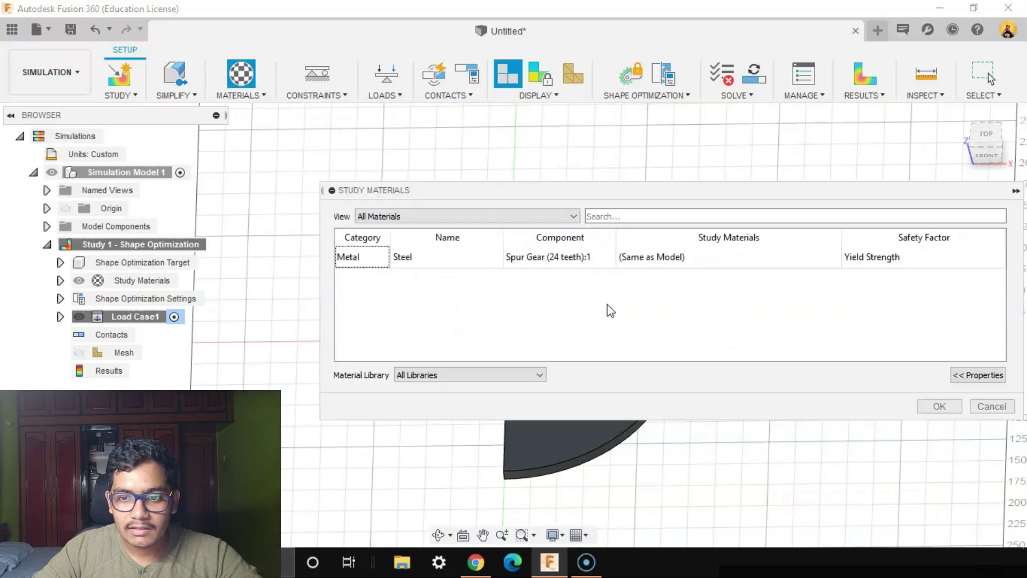
left_click(828, 261)
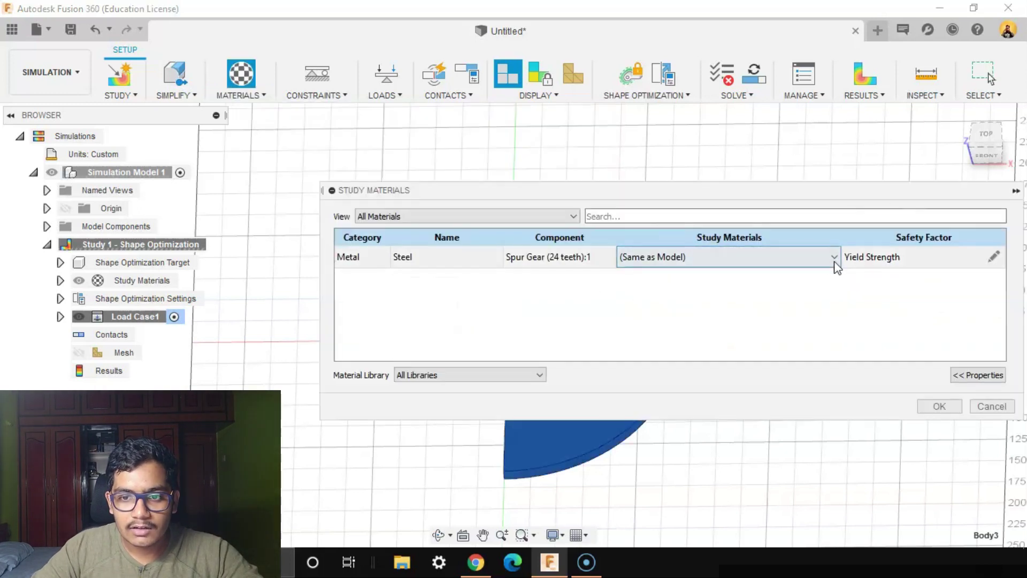
left_click(833, 262)
scroll(695, 422, "down", 15)
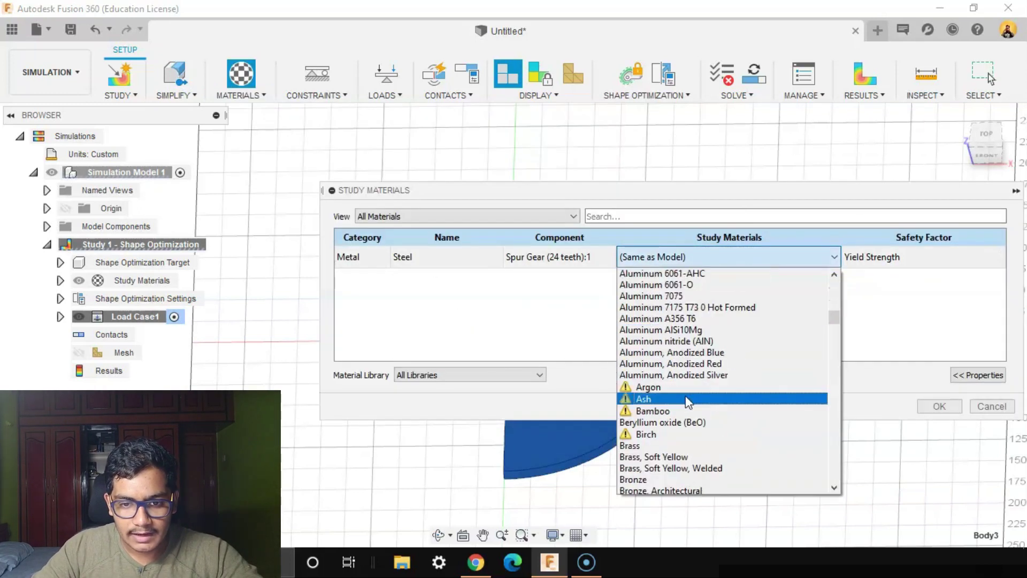
scroll(696, 452, "down", 4)
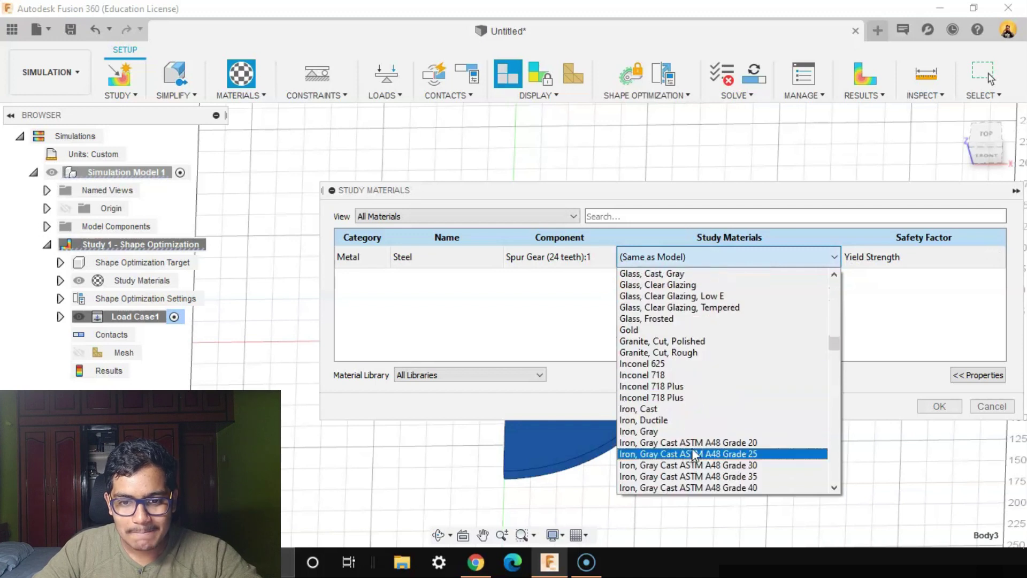
left_click(667, 410)
left_click(952, 410)
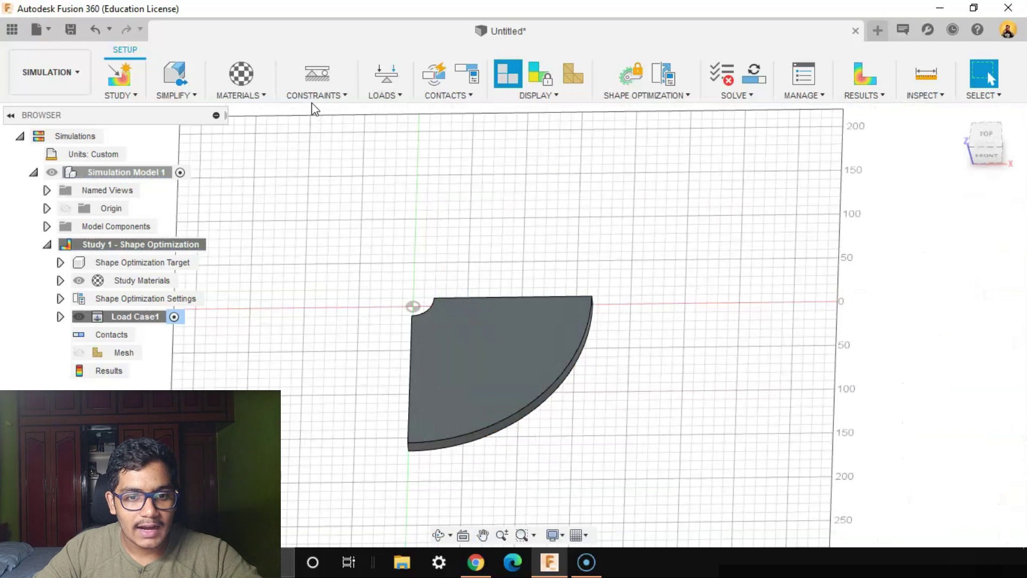
Add a Fixed constraint on the quarter's curved outer face
left_click(318, 75)
mouse_move(581, 399)
middle_mouse_down("shift")
mouse_move(608, 390)
mouse_move(579, 379)
middle_mouse_up("shift")
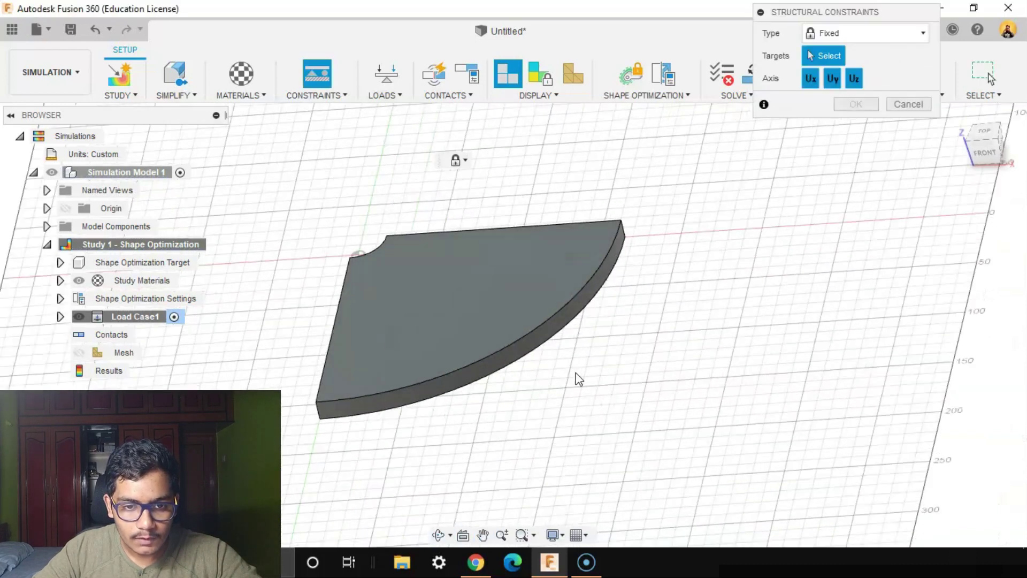
scroll(516, 328, "up", 3)
left_click(512, 322)
scroll(512, 323, "down", 3)
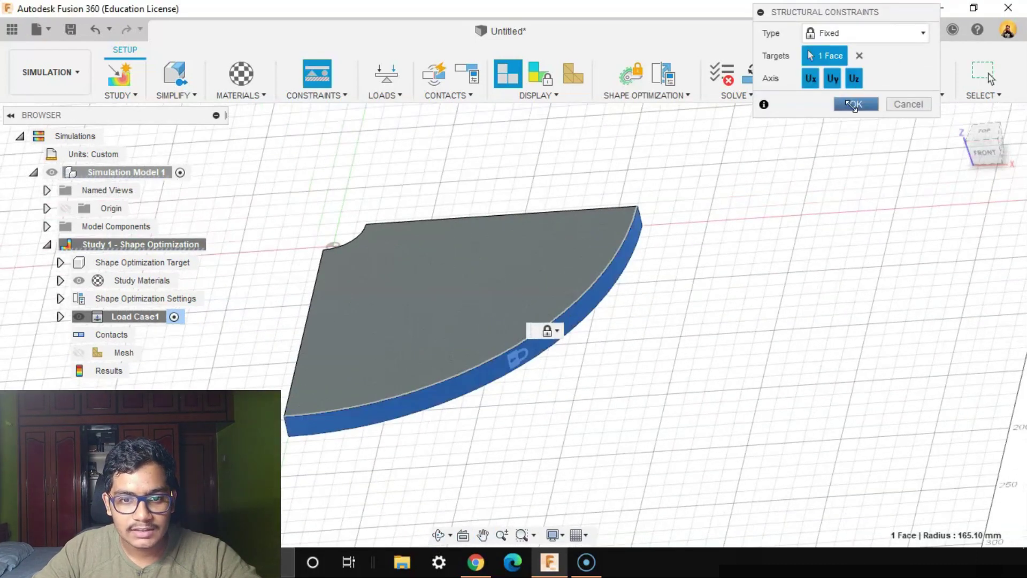
left_click(854, 104)
Apply a 10000 N mm Moment load to the hub notch face
middle_click_drag(624, 355, 374, 200, "shift")
scroll(374, 200, "up", 3)
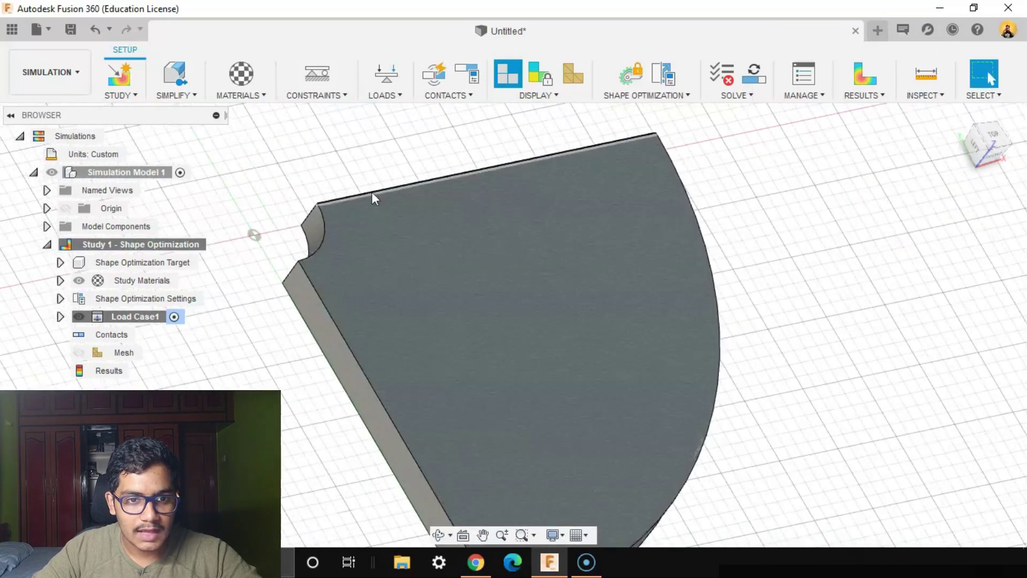
left_click(387, 75)
middle_click_drag(464, 294, 615, 278, "shift")
left_click(915, 149)
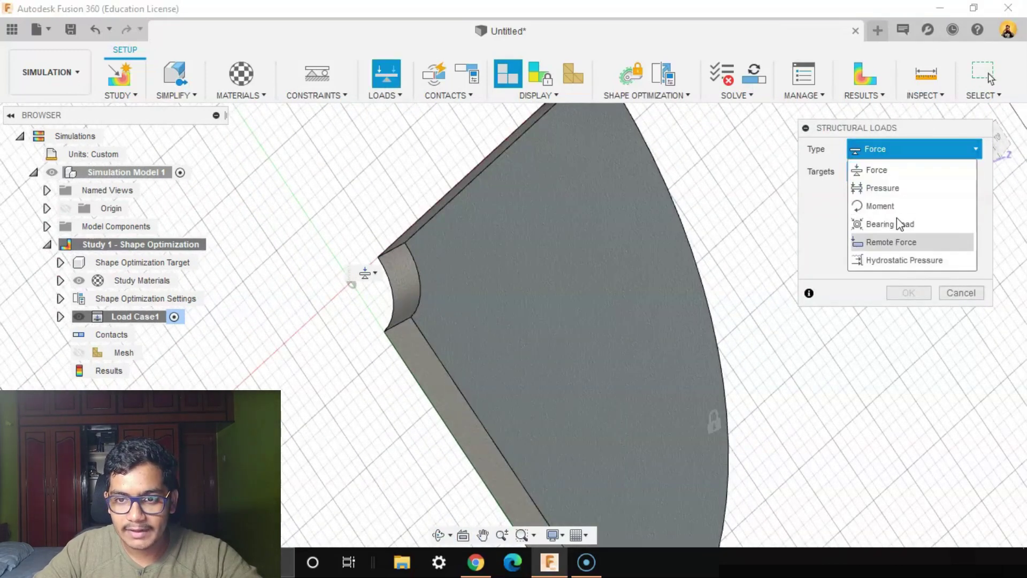
left_click(880, 206)
scroll(412, 278, "up", 3)
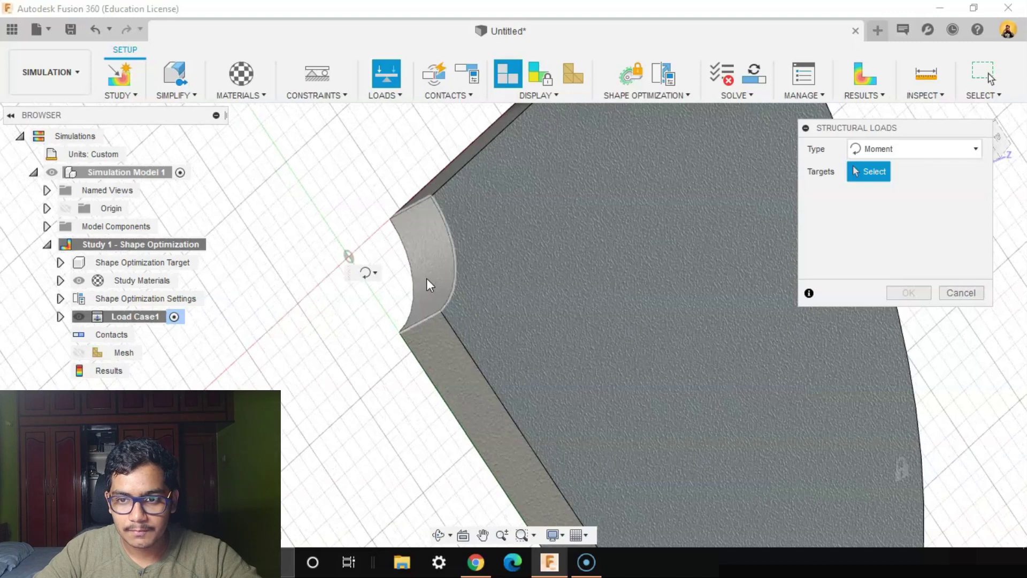
left_click(428, 284)
scroll(428, 279, "down", 2)
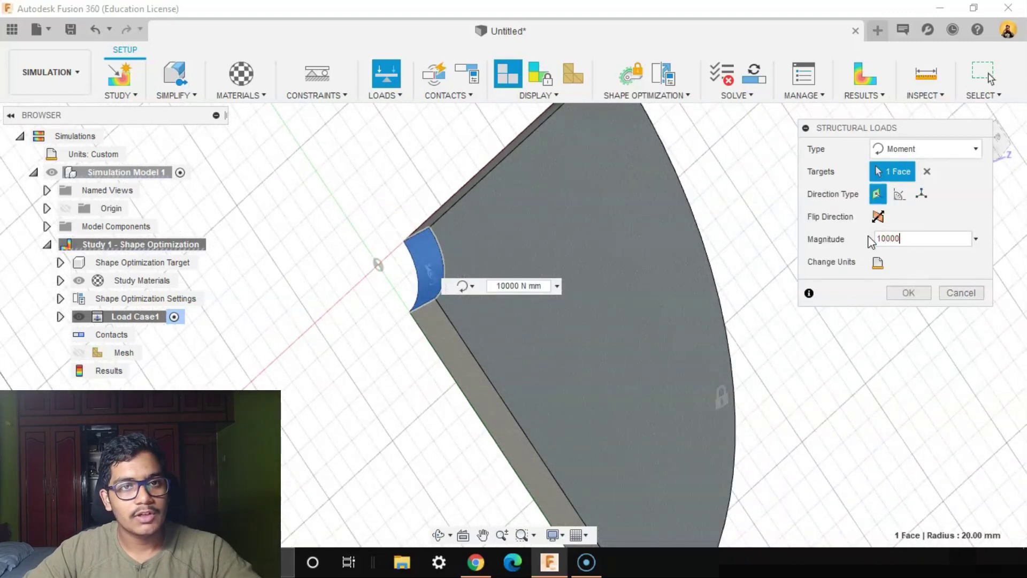
left_click(909, 293)
middle_click_drag(777, 270, 711, 128, "shift")
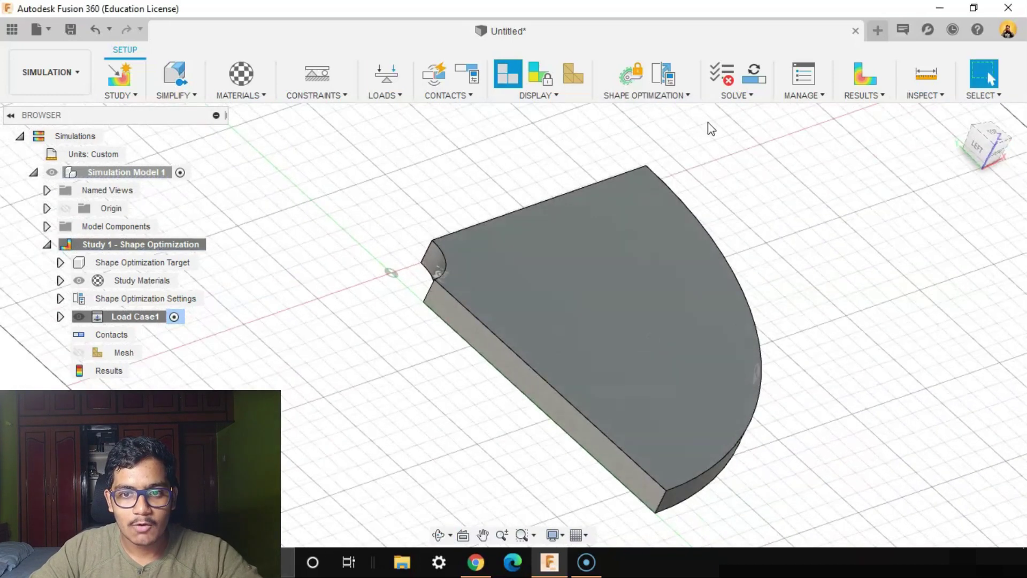
Add a 25 mm-radius, 20 mm cylindrical preserve region centred on the hub notch
left_click(674, 100)
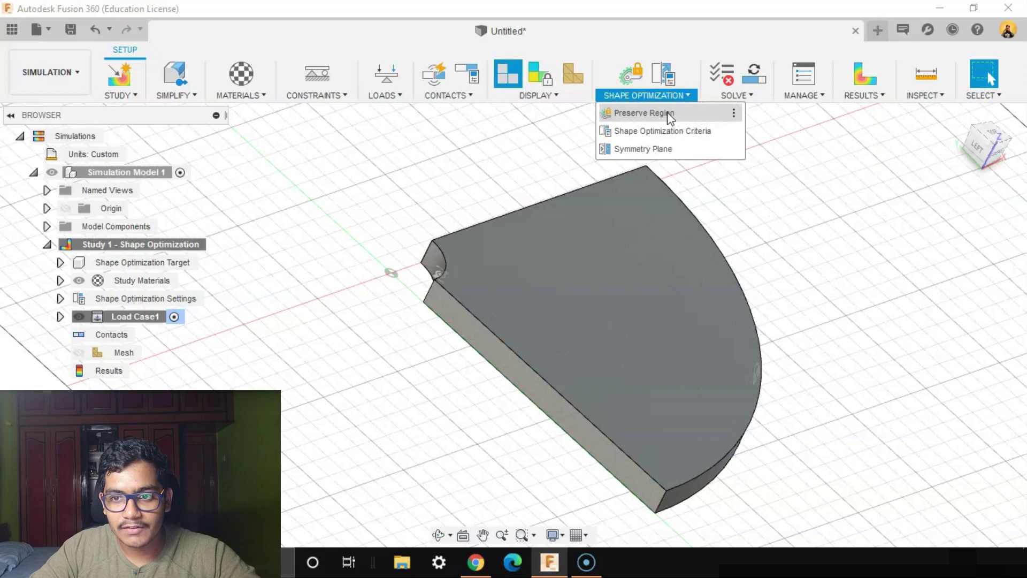
left_click(645, 111)
left_click(992, 138)
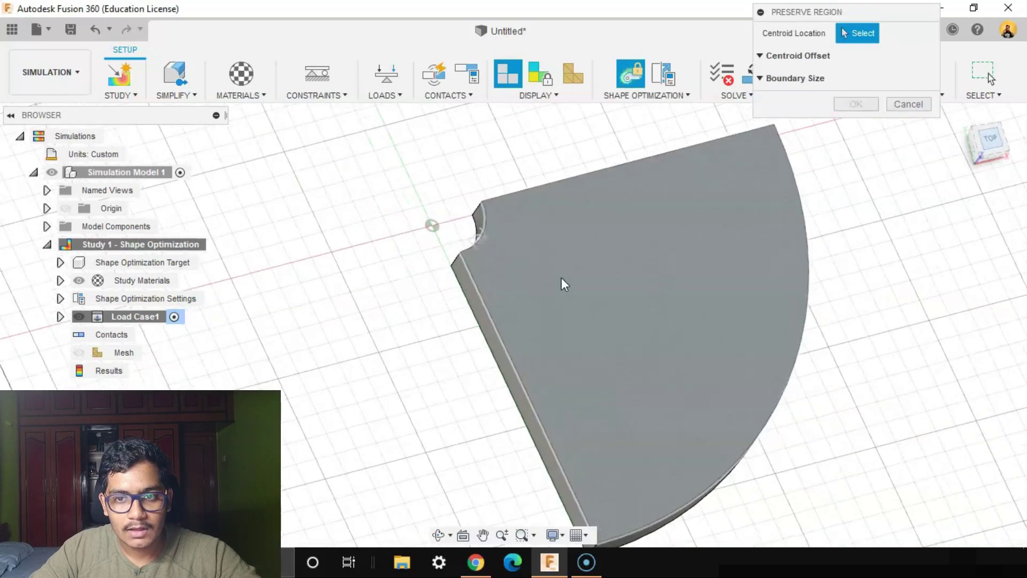
left_click(652, 256)
scroll(576, 252, "up", 3)
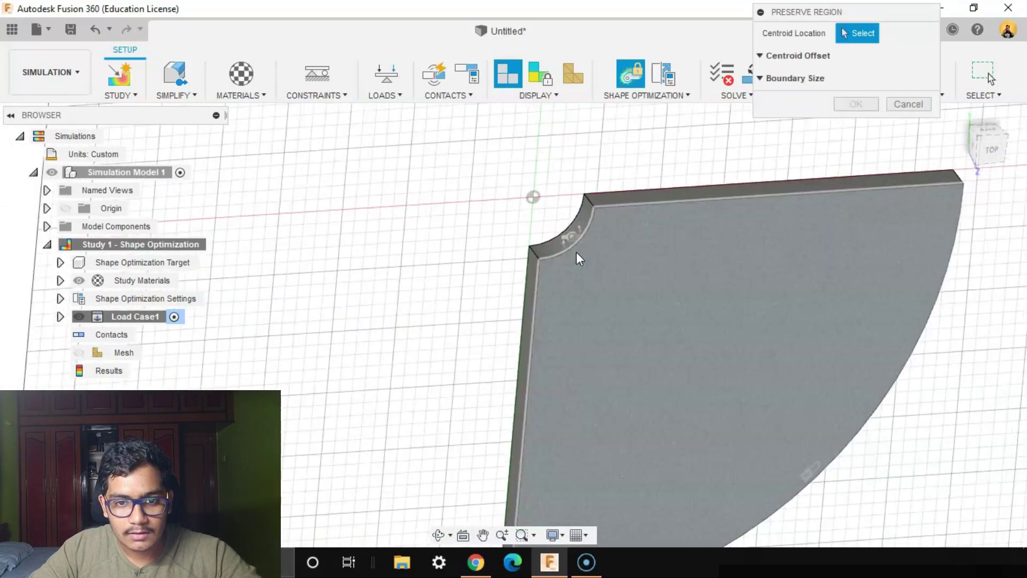
left_click(571, 245)
scroll(710, 305, "down", 3)
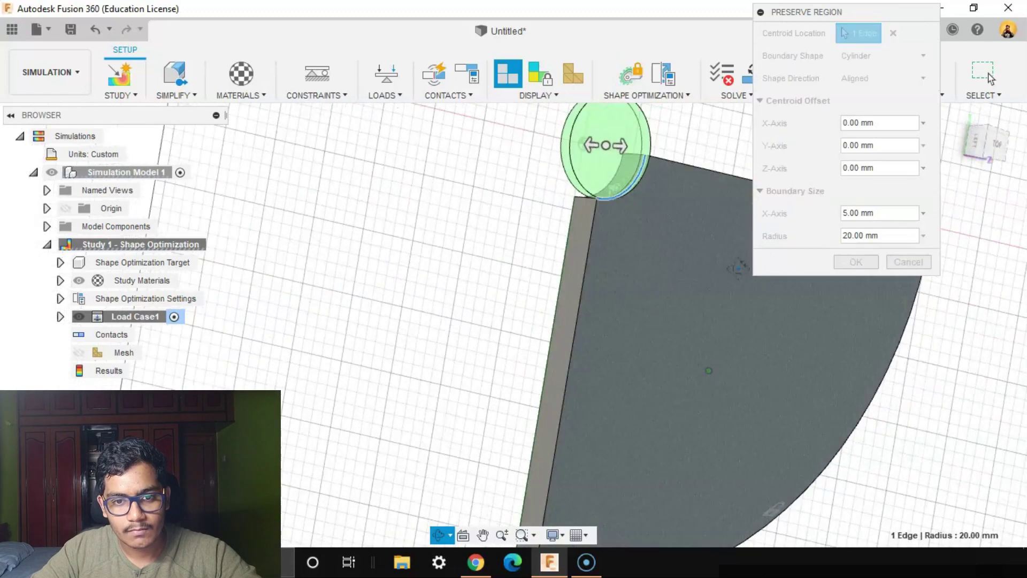
middle_click_drag(711, 305, 483, 294, "shift")
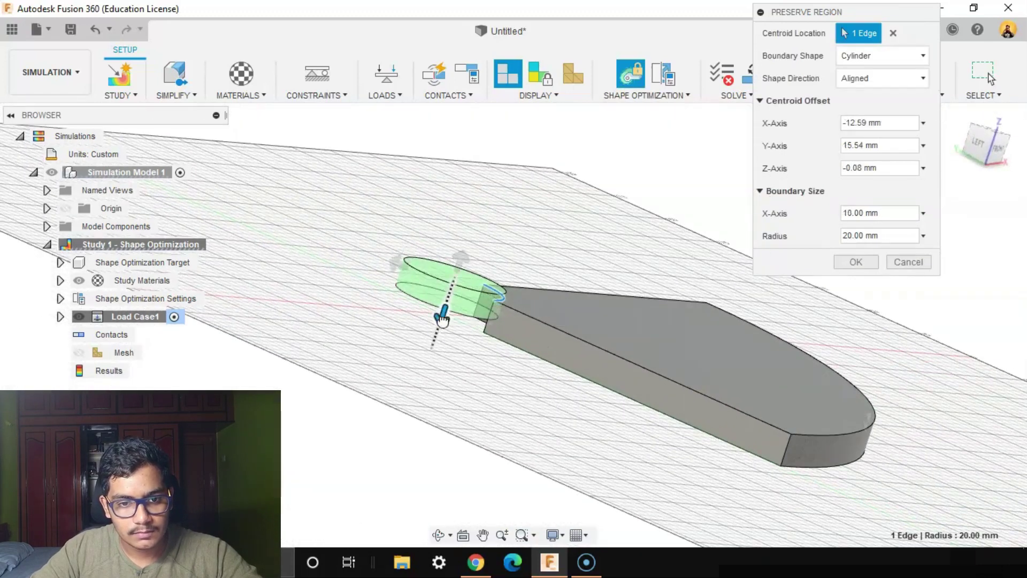
left_click_drag(393, 280, 382, 276)
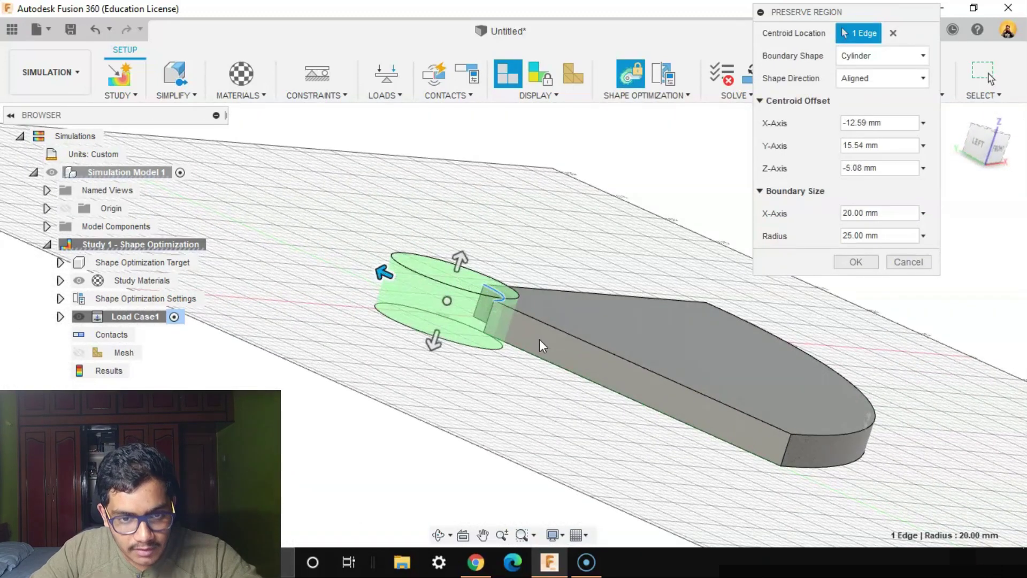
scroll(539, 339, "up", 3)
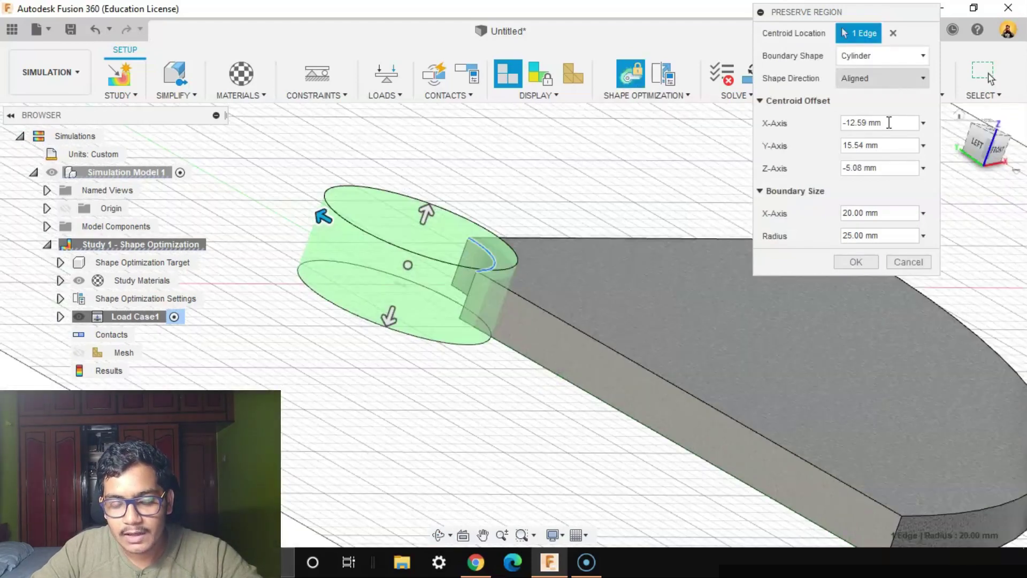
left_click(857, 262)
scroll(688, 259, "down", 4)
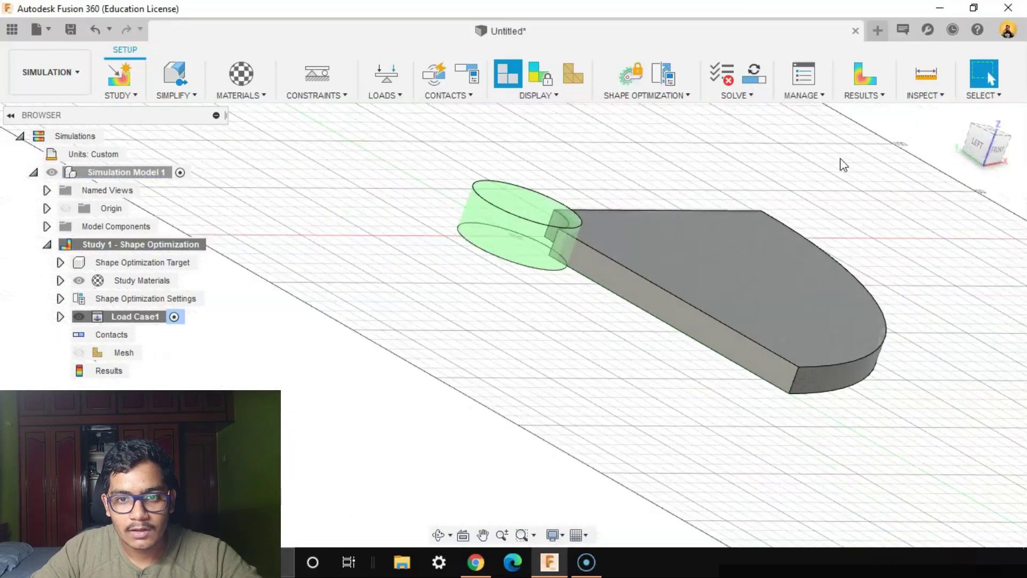
left_click(671, 98)
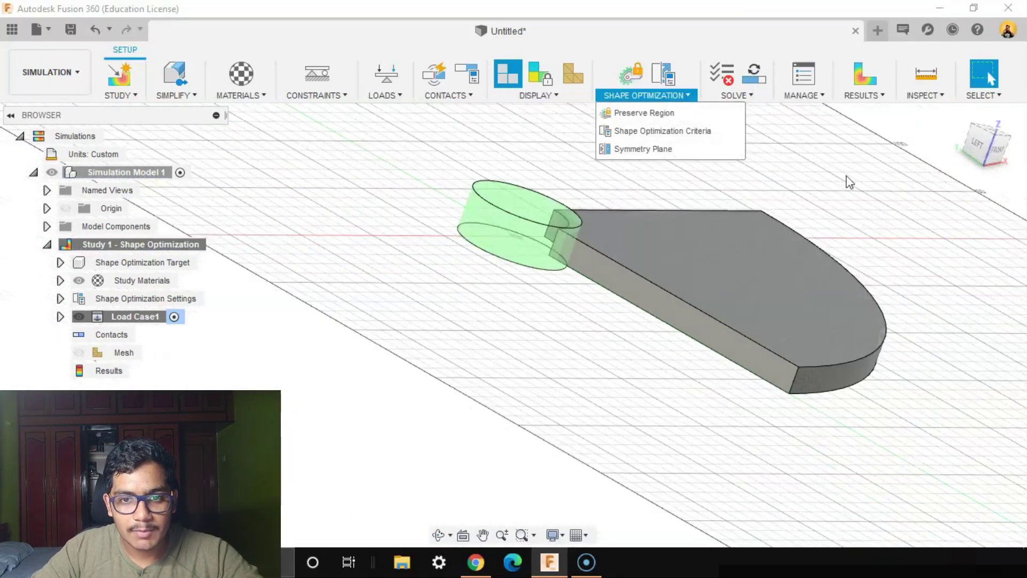
Change the Target Mass in Shape Optimization Criteria from 30 to 40%
left_click(663, 131)
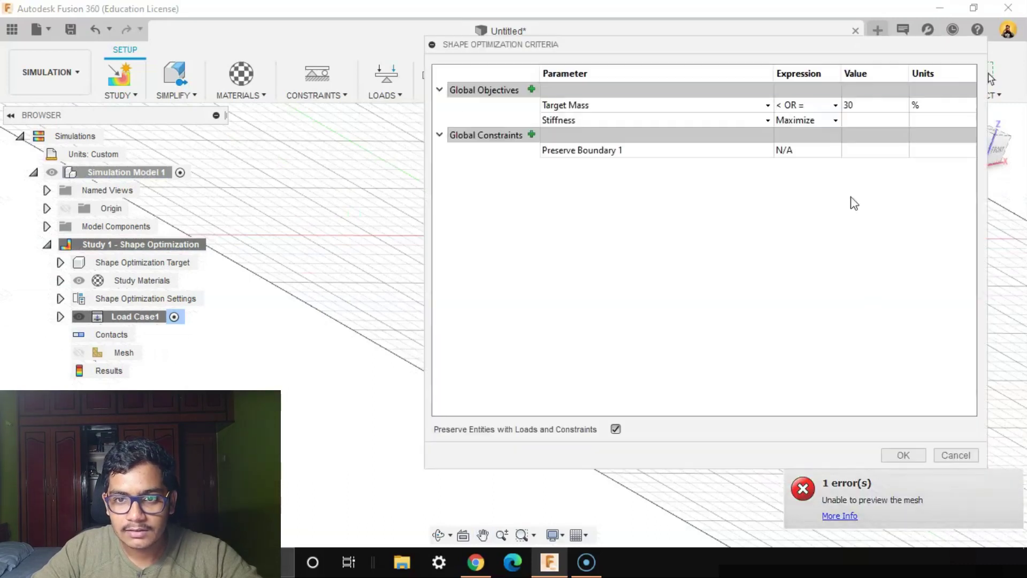
left_click(864, 105)
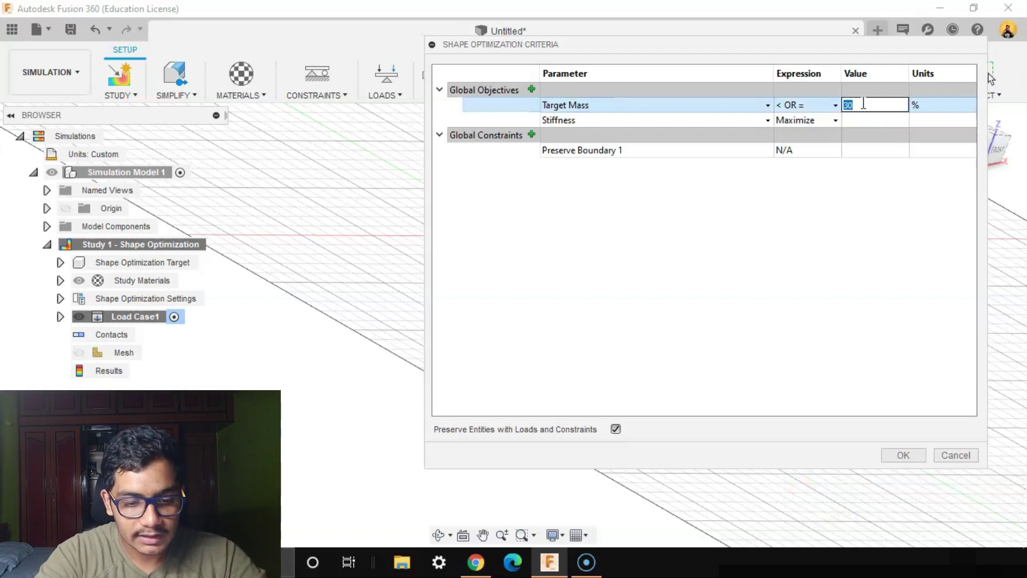
type("40")
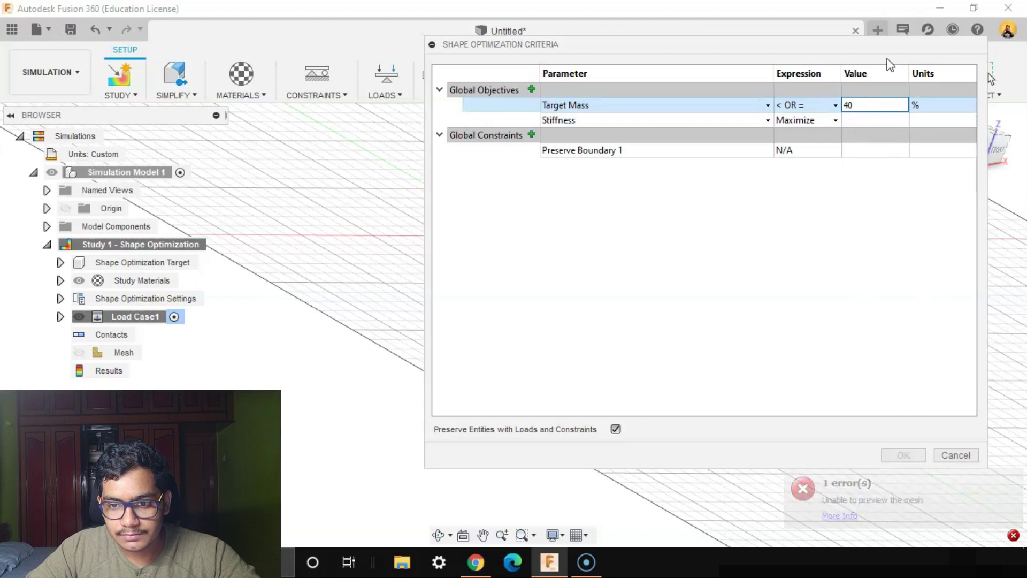
left_click(724, 125)
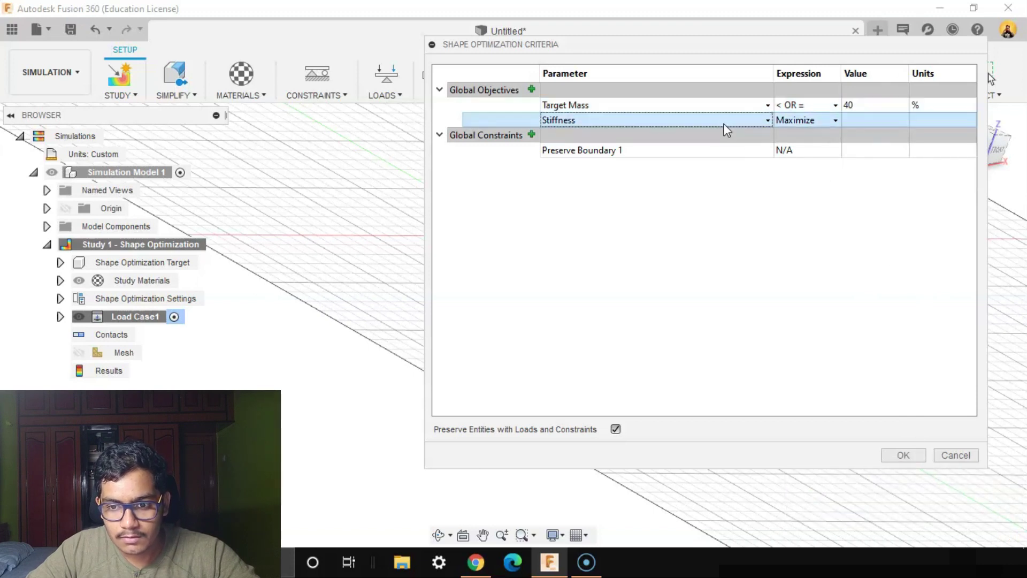
Confirm the optimization criteria, generate the study mesh, and run the pre-check
left_click(903, 456)
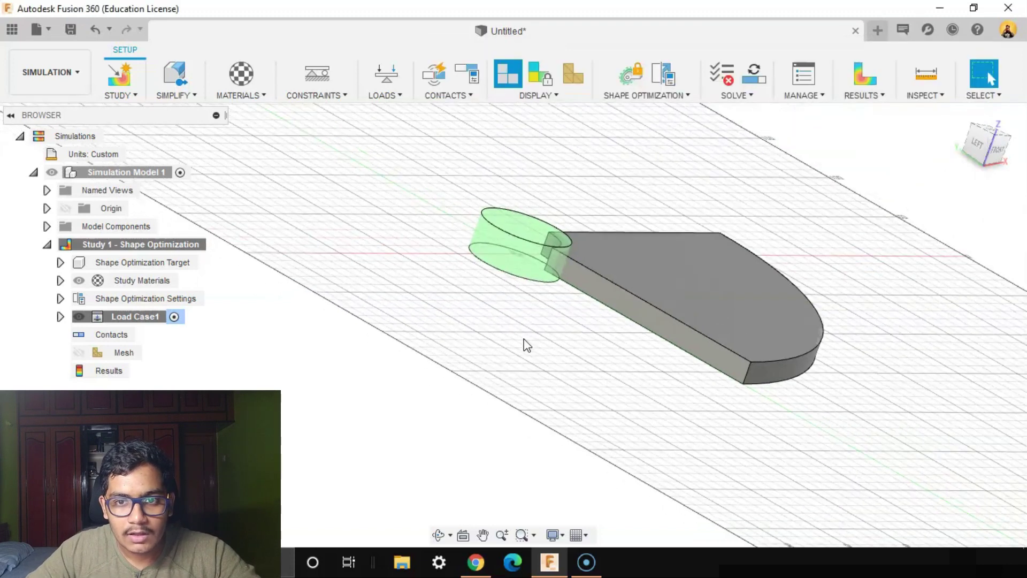
left_click(92, 355)
left_click(585, 302)
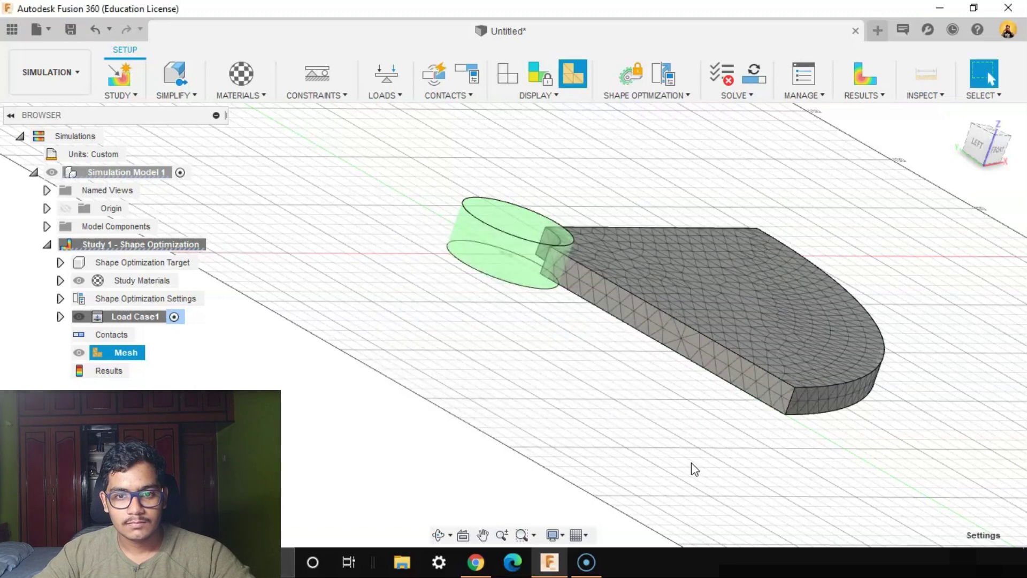
mouse_move(933, 257)
middle_mouse_down("shift")
mouse_move(906, 245)
mouse_move(955, 206)
mouse_move(929, 280)
mouse_move(935, 268)
middle_mouse_up("shift")
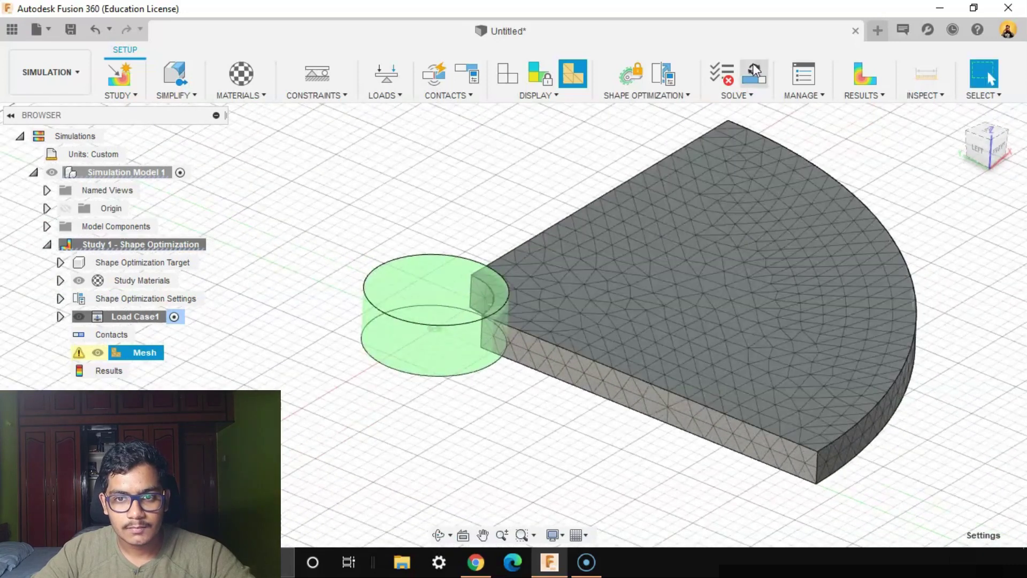
left_click(727, 87)
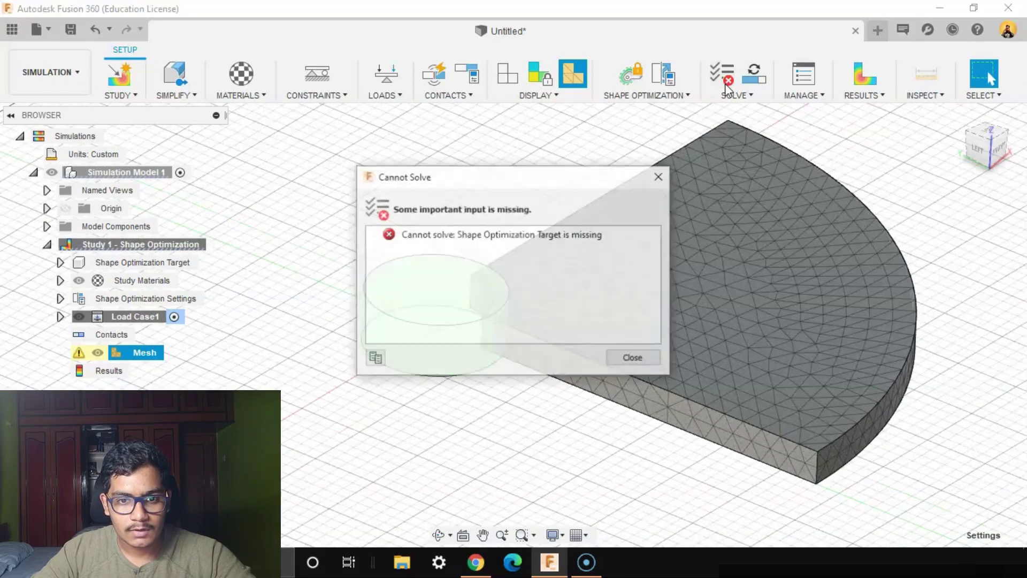
left_click(633, 358)
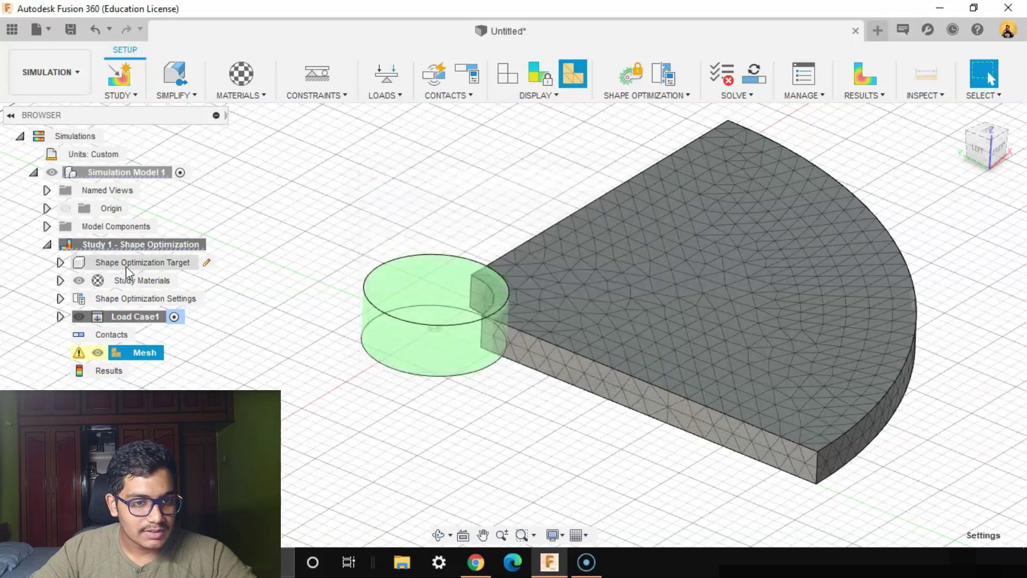
Assign the quarter-disc part body as the shape optimization target
left_click(207, 262)
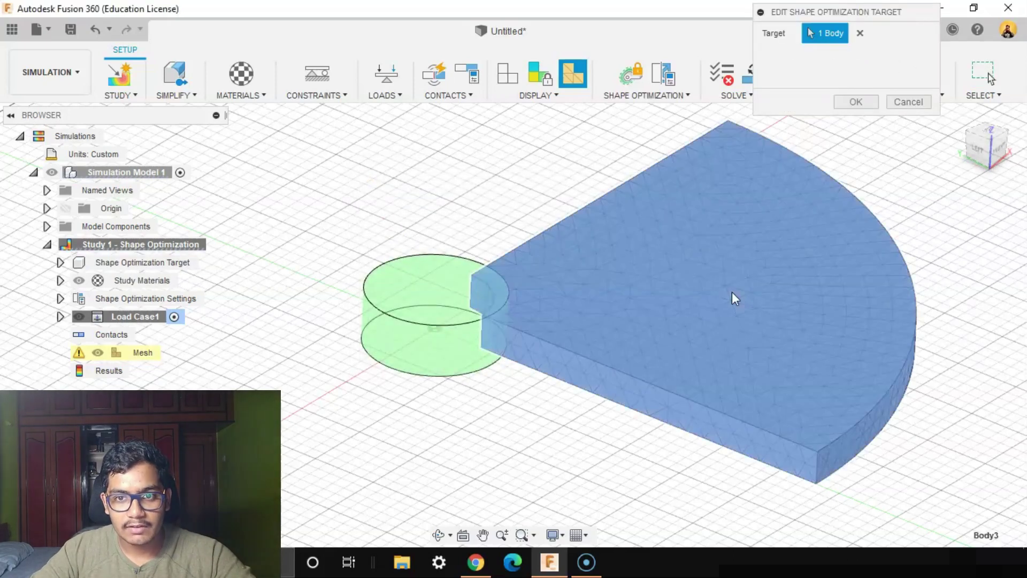
left_click(733, 292)
left_click(856, 102)
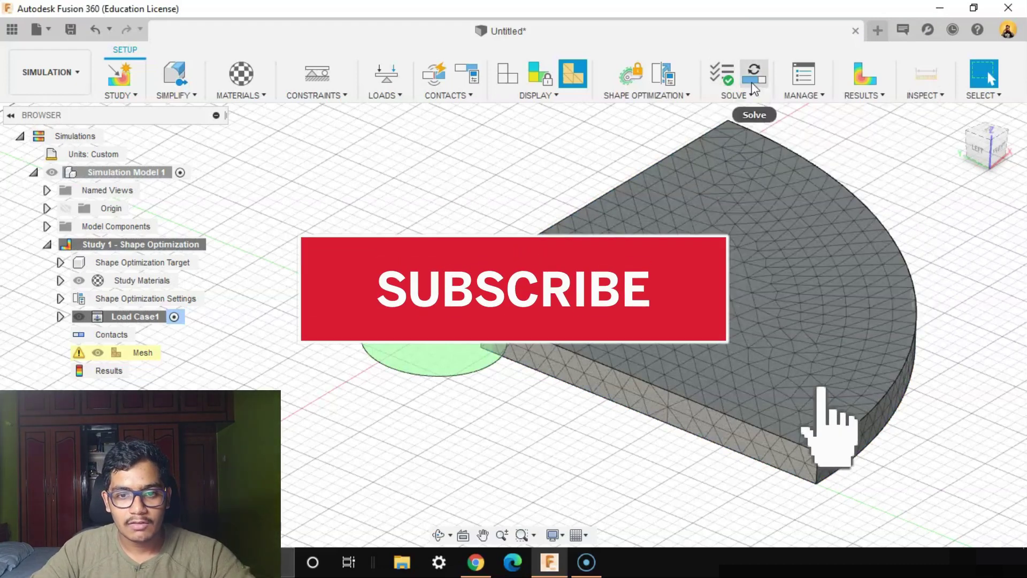
Solve the study on the cloud, saving the document as 'gear simualtion 2'
left_click(754, 81)
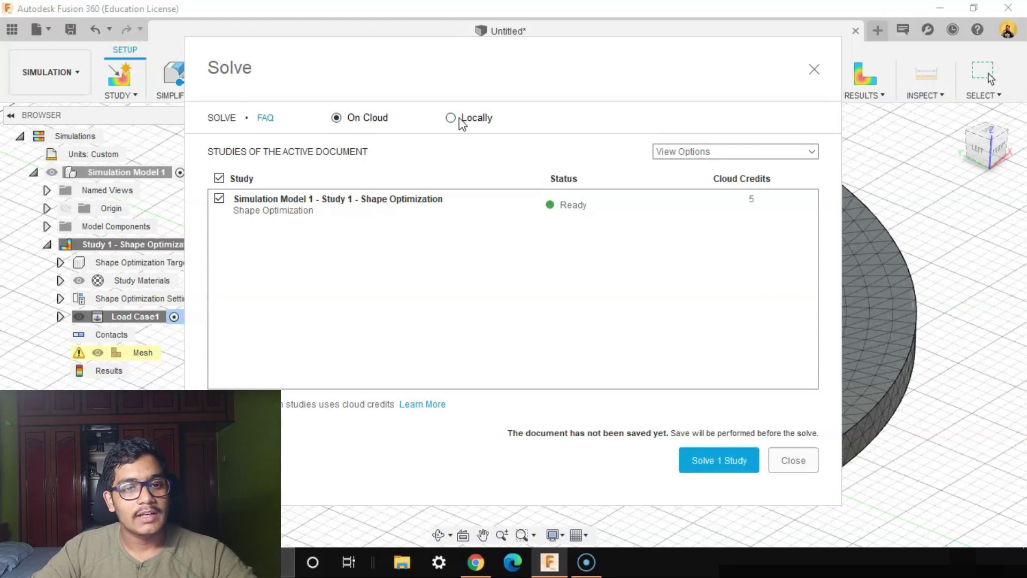
left_click(706, 463)
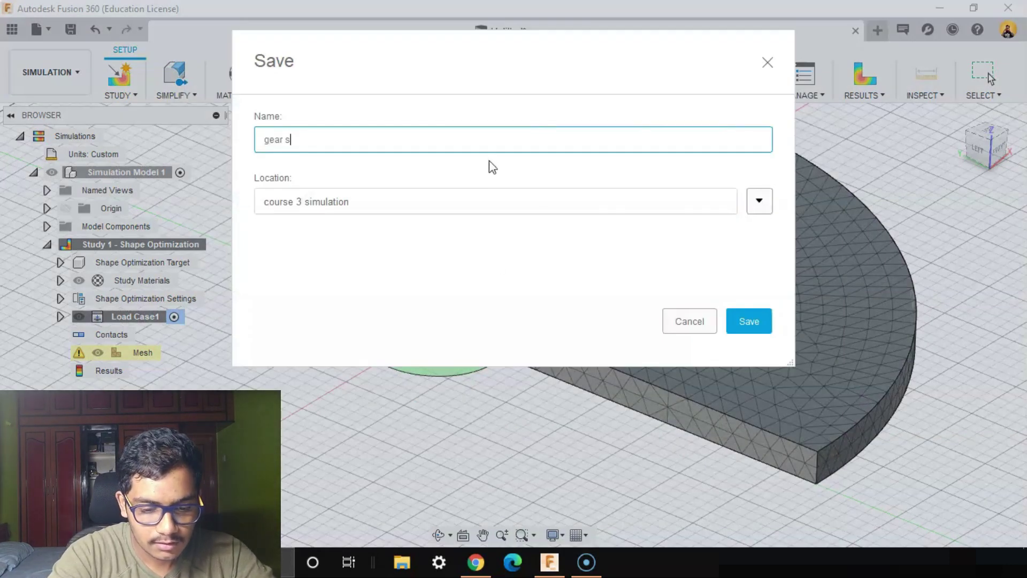
type("gear simualtio")
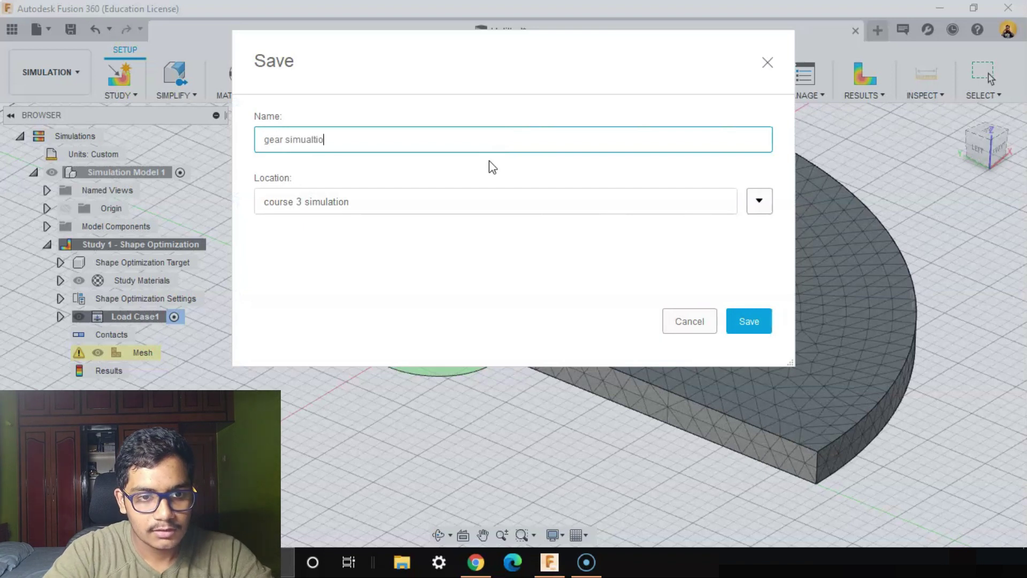
type("n 2")
left_click(749, 326)
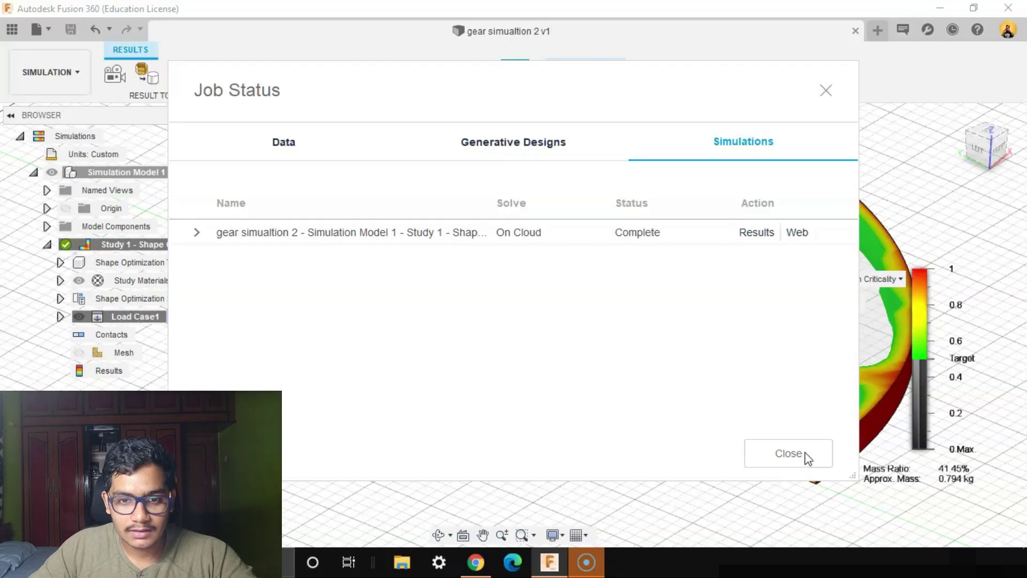
Inspect the optimized load-path result and animate it two-way, slowly, over 10 mass steps
left_click(782, 456)
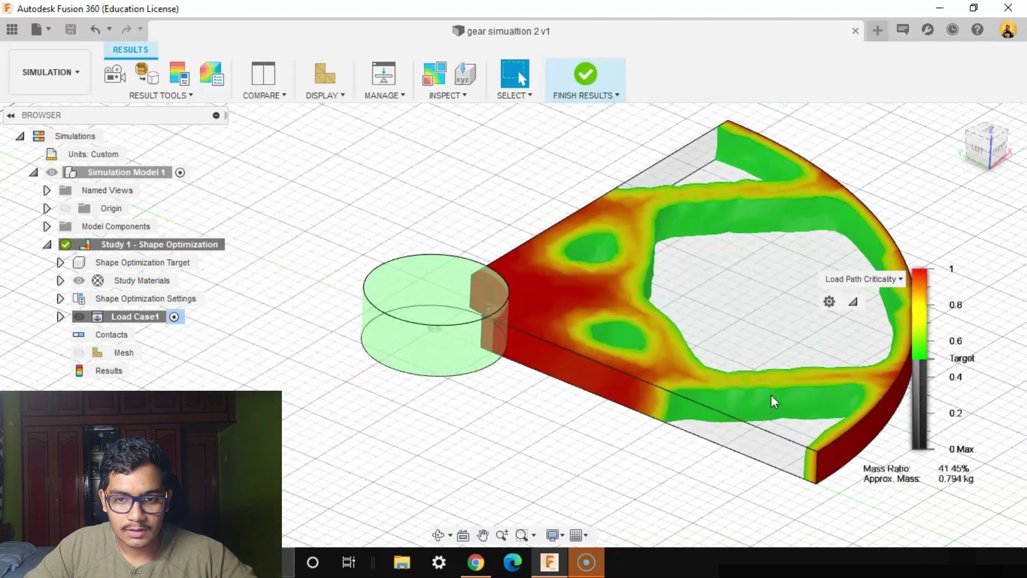
middle_click_drag(772, 395, 649, 321, "shift")
scroll(679, 229, "up", 2)
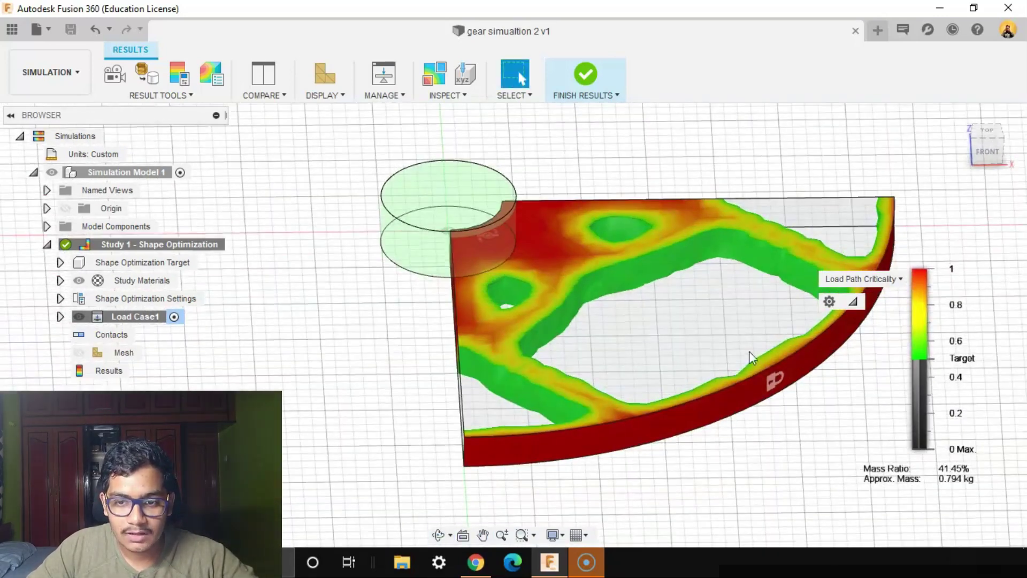
mouse_move(749, 351)
middle_mouse_down("shift")
mouse_move(772, 370)
mouse_move(748, 347)
middle_mouse_up("shift")
left_click(114, 74)
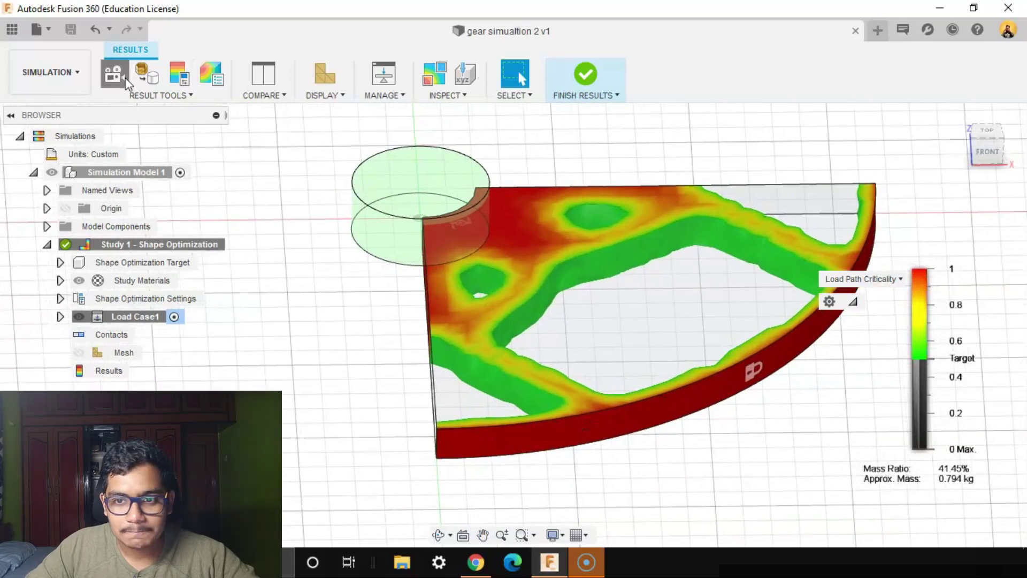
middle_click_drag(472, 302, 465, 308, "shift")
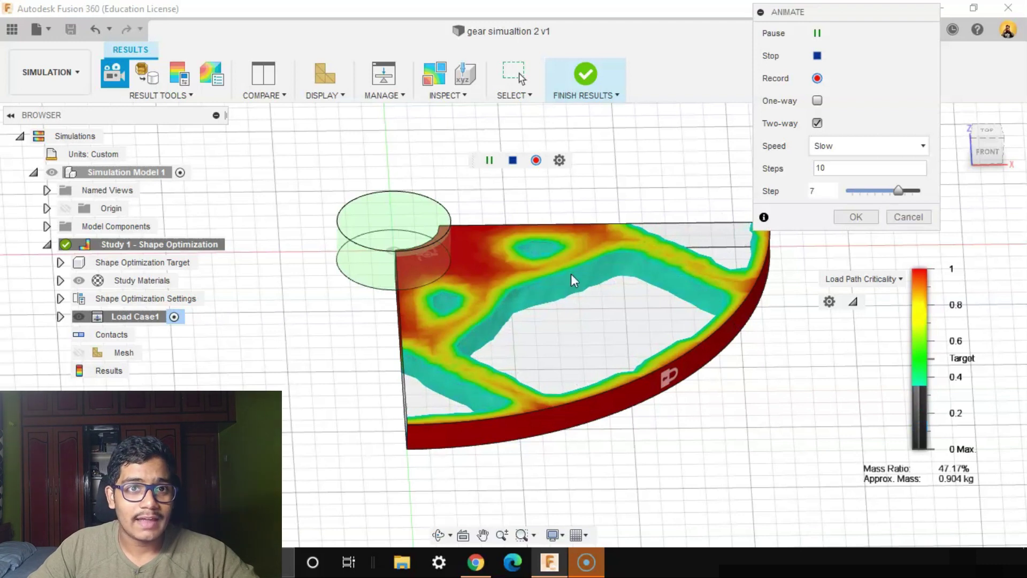
Promote the optimized result mesh into the Design workspace
left_click(856, 216)
left_click(145, 77)
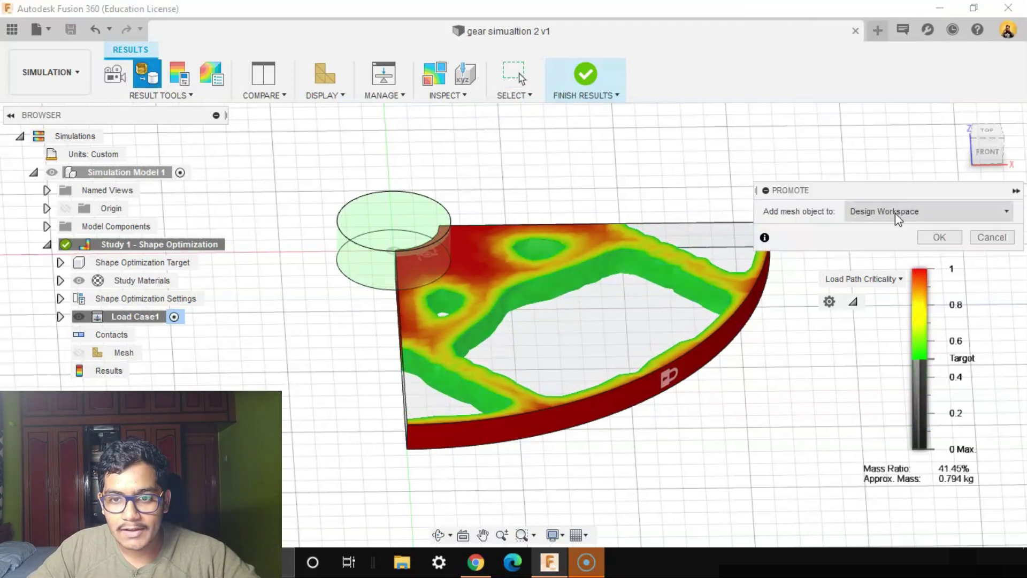
left_click(940, 237)
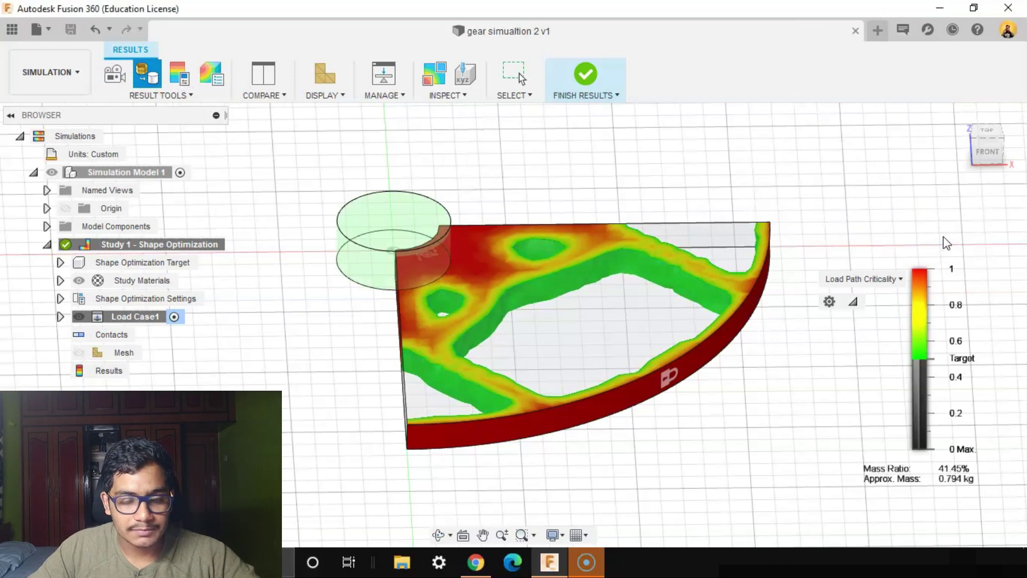
middle_click_drag(831, 291, 828, 305, "shift")
key("Escape")
scroll(828, 305, "down", 2)
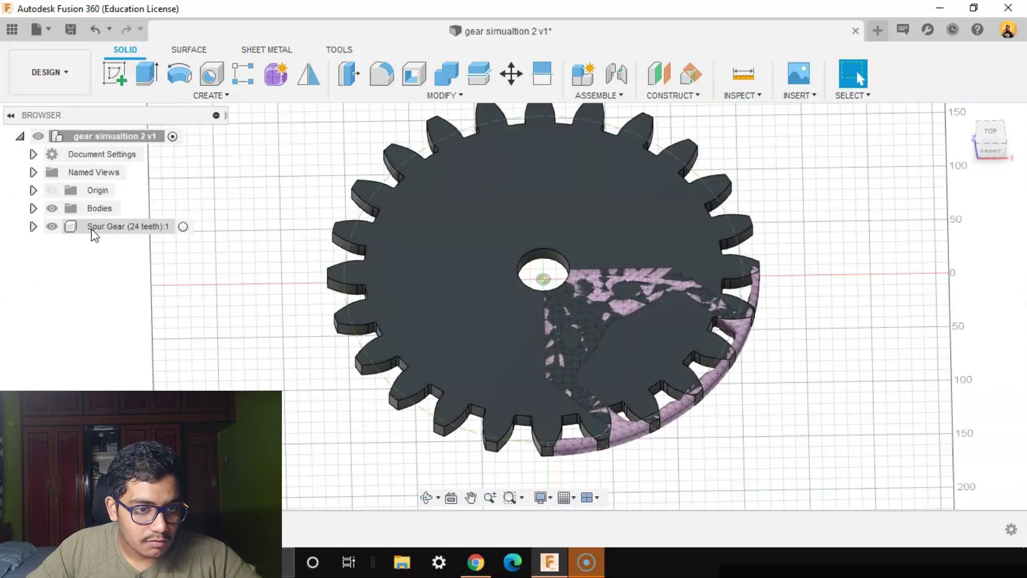
Lower the Spur Gear component's opacity so the mesh shows through, viewed at an angle
right_click(91, 234)
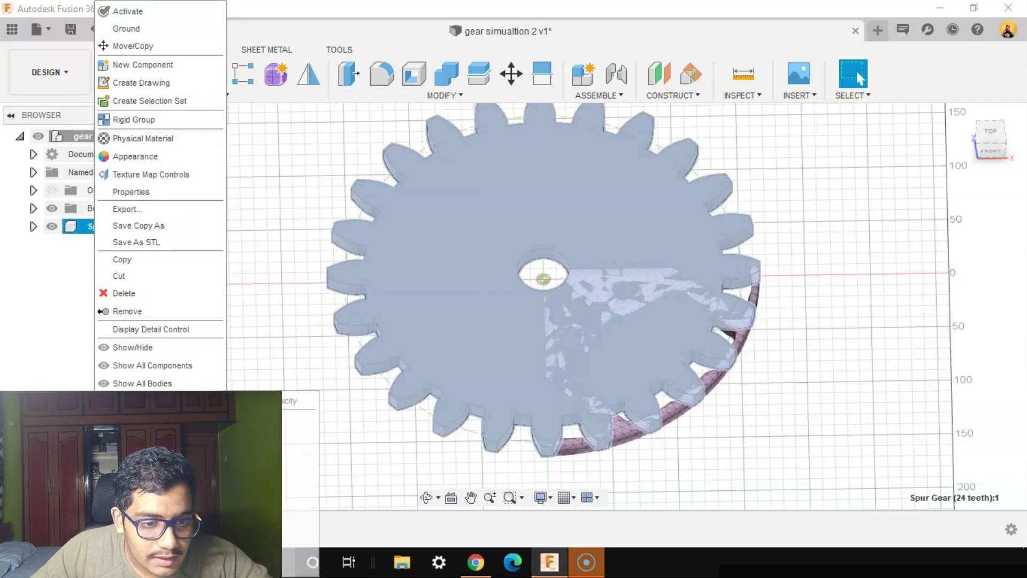
left_click(314, 435)
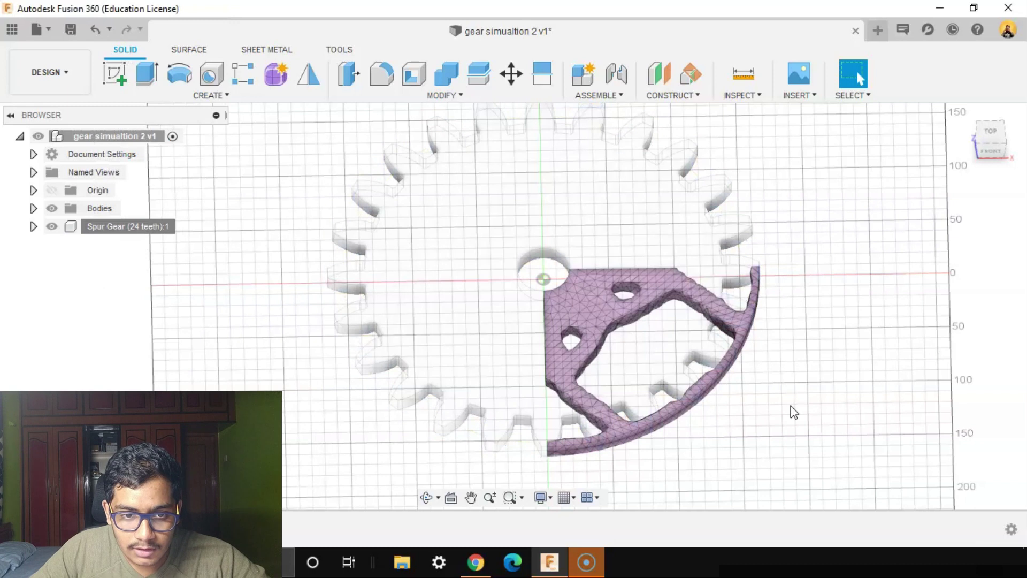
middle_click_drag(792, 413, 796, 349, "shift")
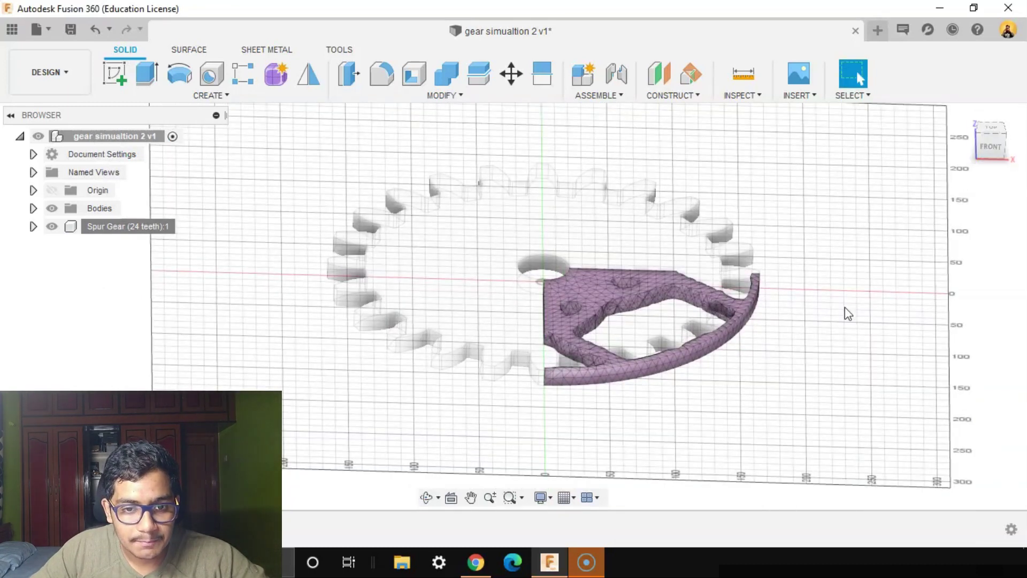
scroll(823, 373, "up", 3)
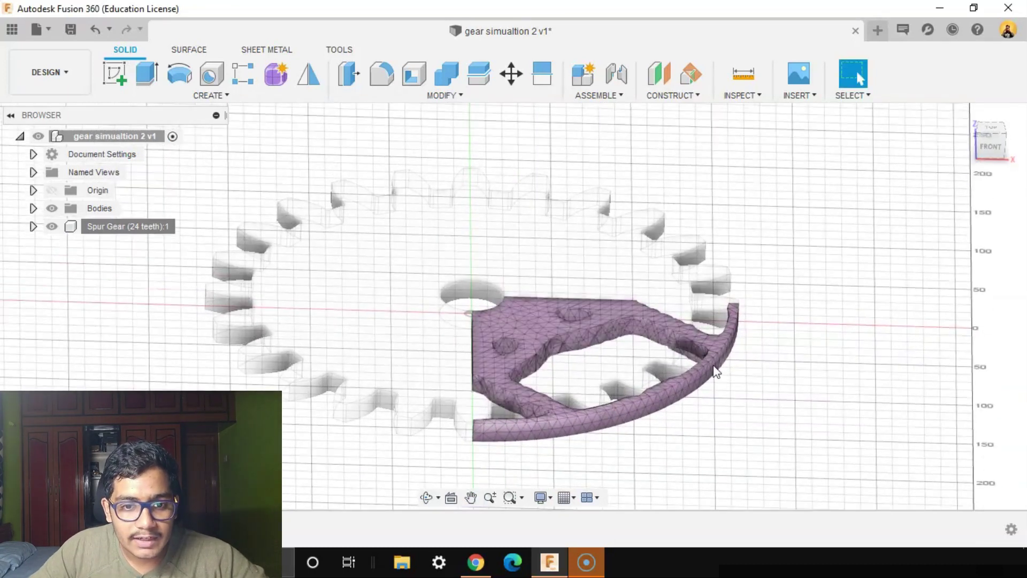
middle_click_drag(590, 291, 598, 214)
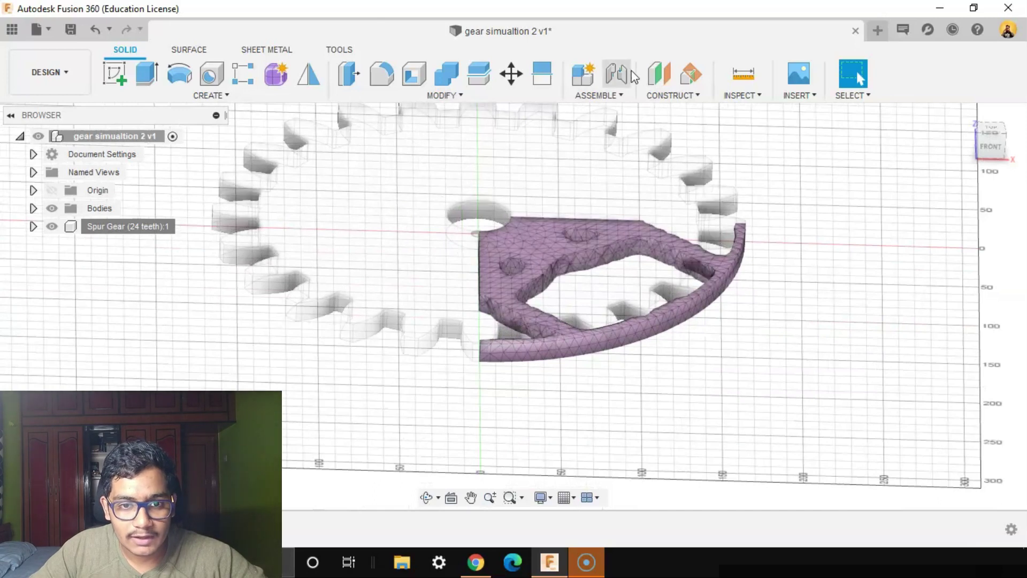
Create a construction plane offset 10 mm above the XY plane
left_click(659, 74)
left_click(1001, 152)
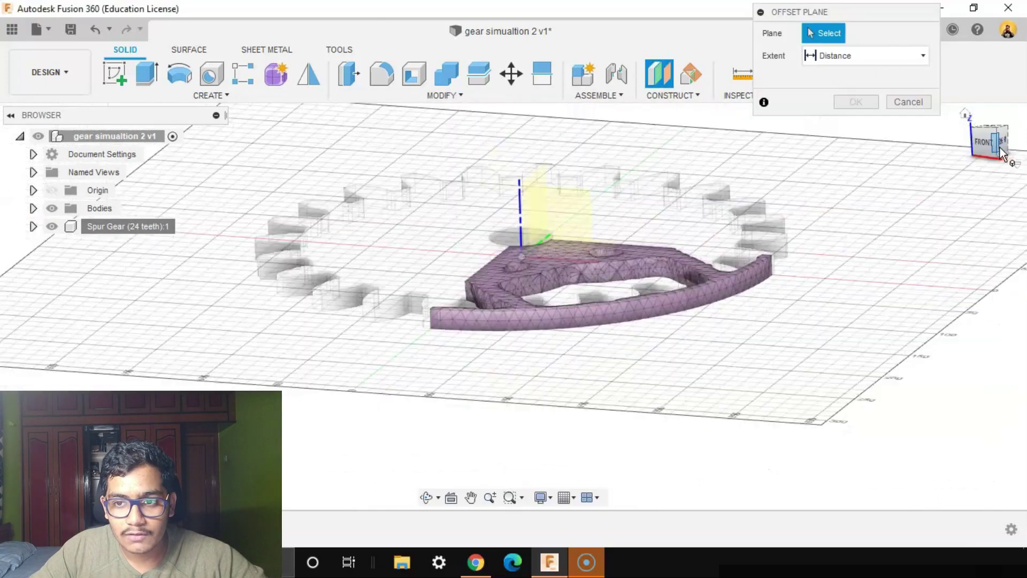
middle_click_drag(590, 373, 585, 339, "shift")
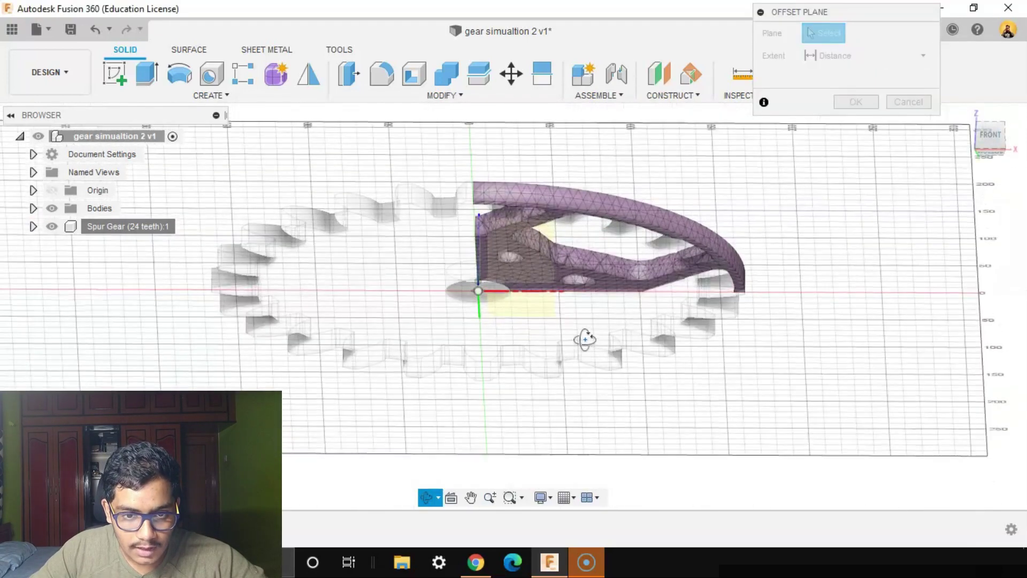
left_click(533, 315)
left_click(988, 137)
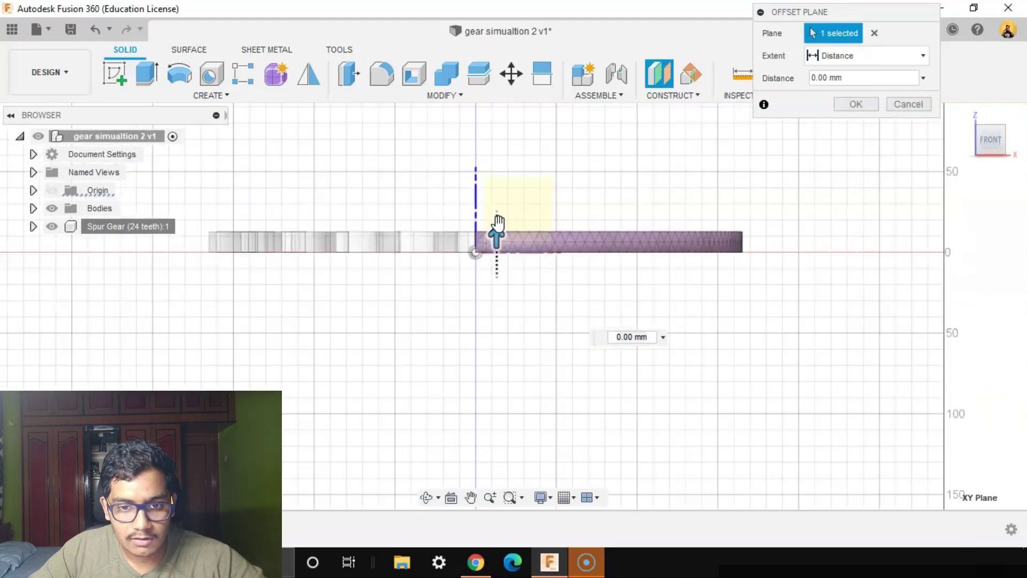
left_click_drag(498, 221, 497, 214)
scroll(750, 241, "down", 1)
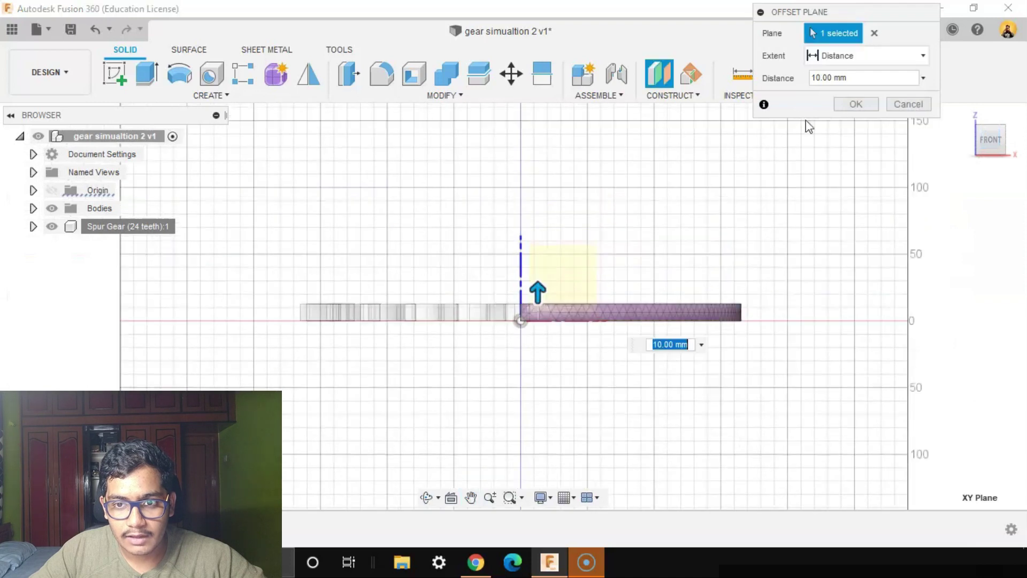
left_click(850, 104)
middle_click_drag(665, 248, 729, 306, "shift")
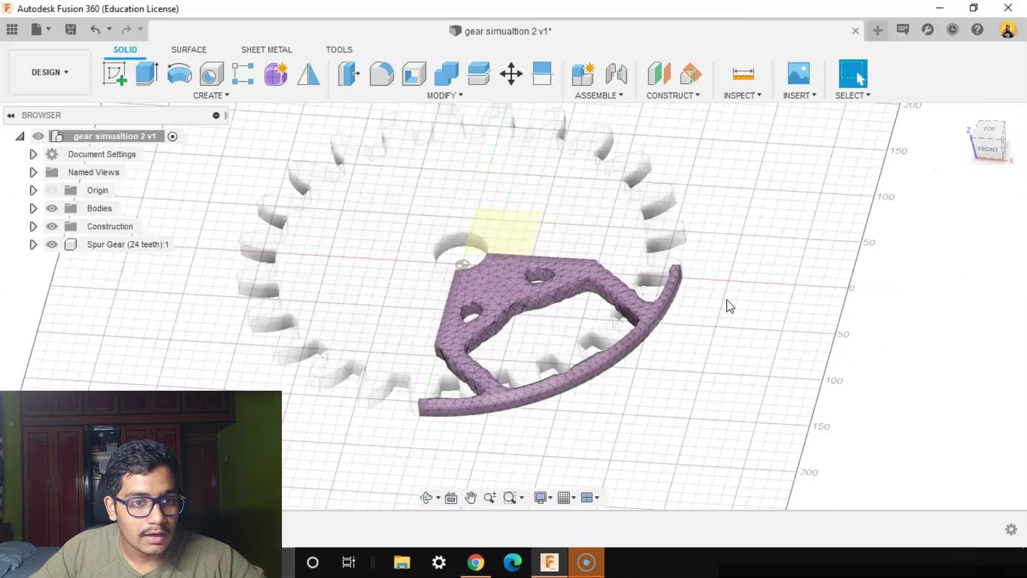
Create a mesh section sketch of the optimized mesh body on Plane1
left_click(208, 95)
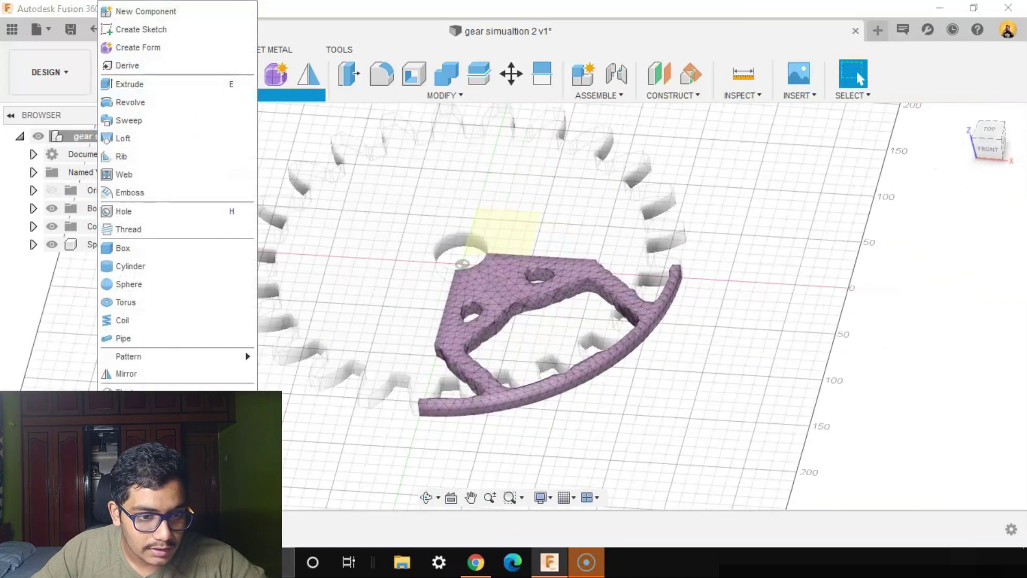
left_click(161, 461)
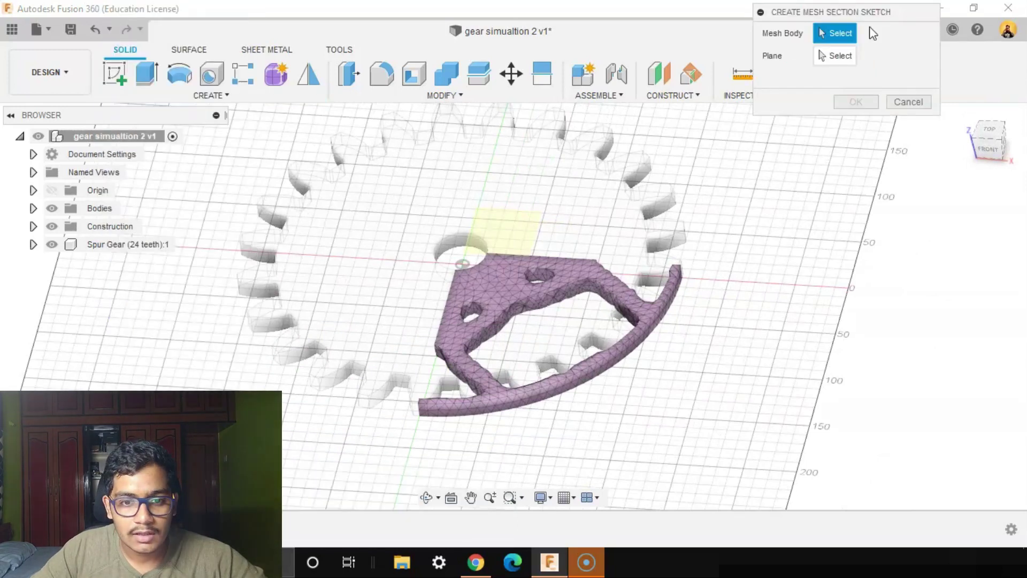
left_click(671, 281)
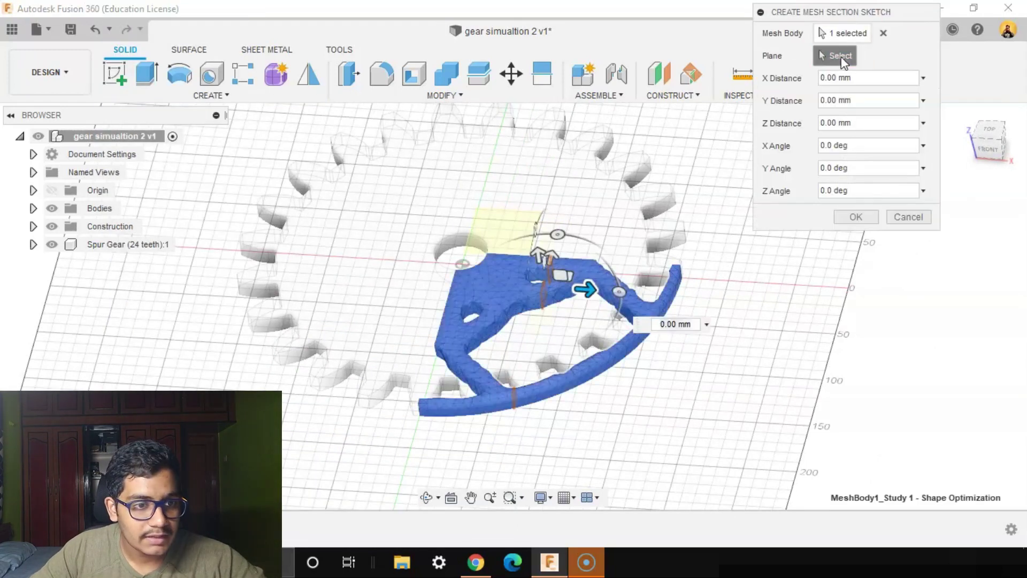
left_click(841, 57)
left_click(33, 227)
left_click(110, 244)
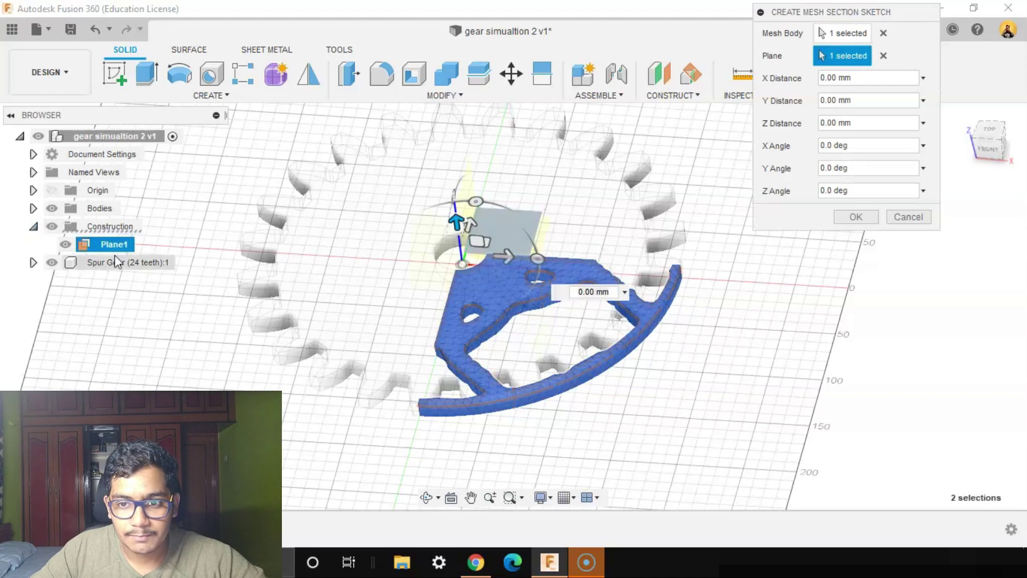
left_click(845, 216)
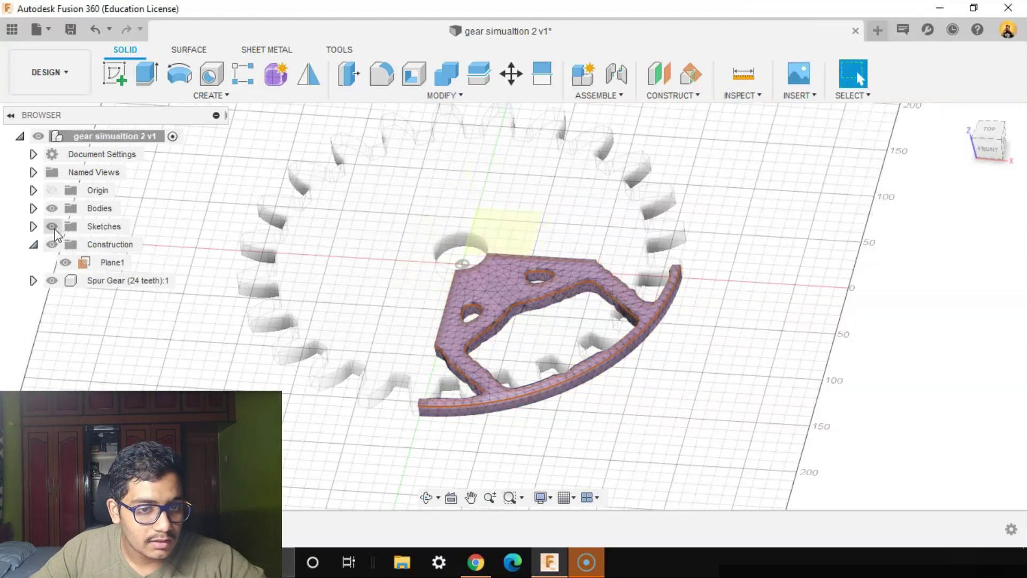
Hide the bodies, view the gear from the top, and expand the Sketches folder
left_click(51, 208)
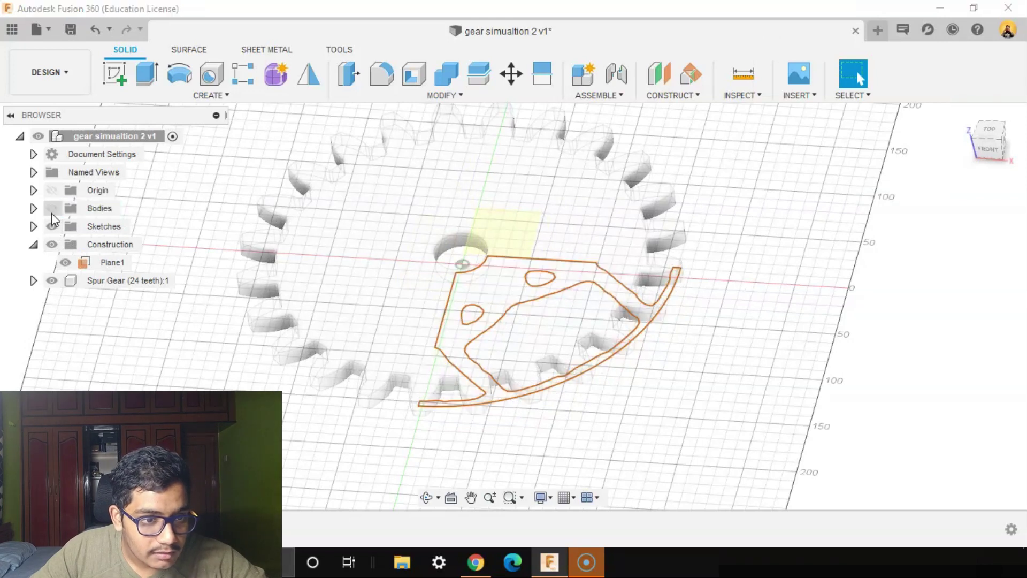
middle_click_drag(650, 361, 712, 358, "shift")
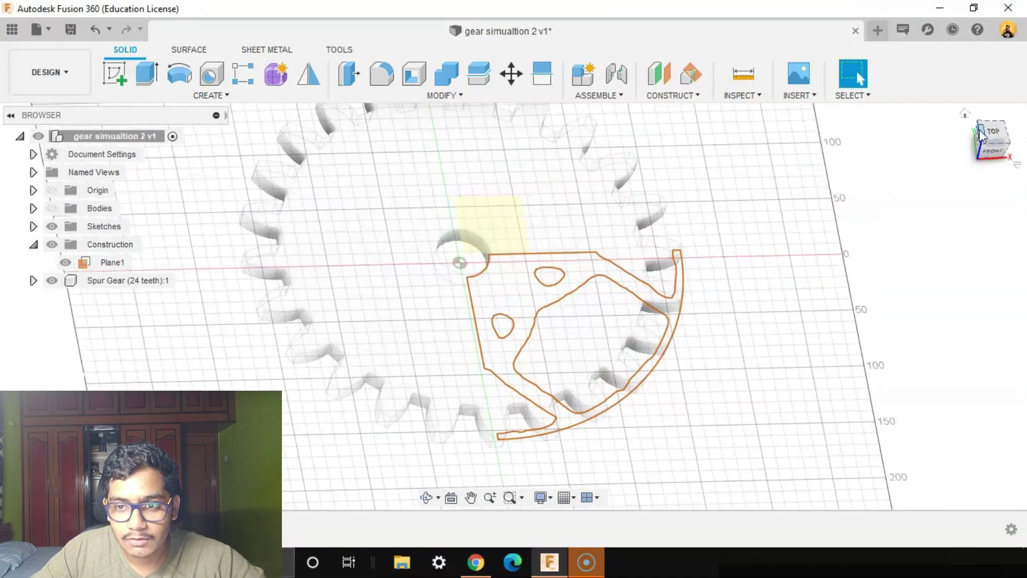
left_click(987, 142)
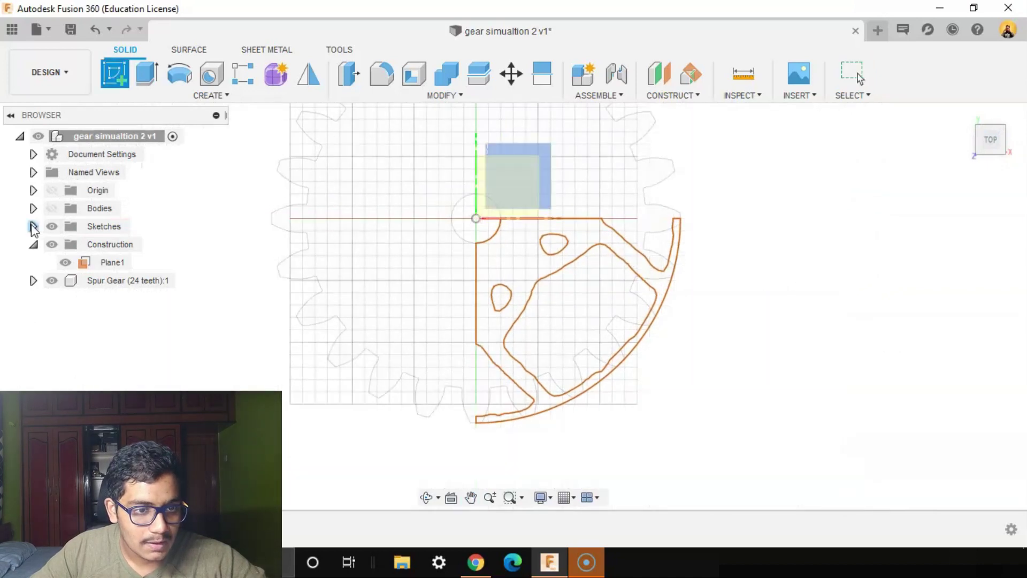
left_click(33, 226)
middle_click_drag(516, 309, 553, 396)
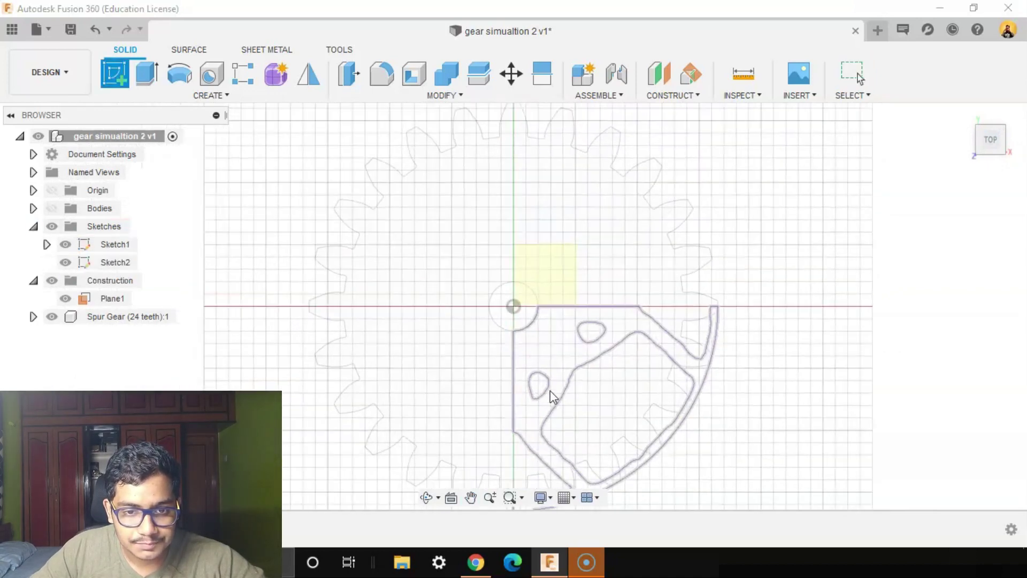
In the section sketch, draw a hub-sized and a larger diameter circle centred on the origin
double_click(554, 396)
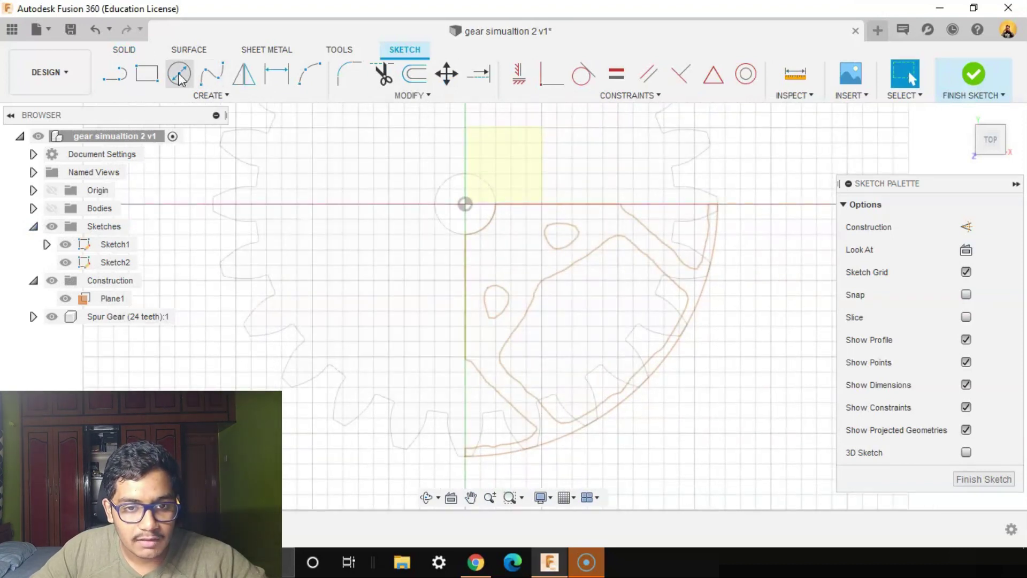
left_click(179, 75)
left_click(465, 204)
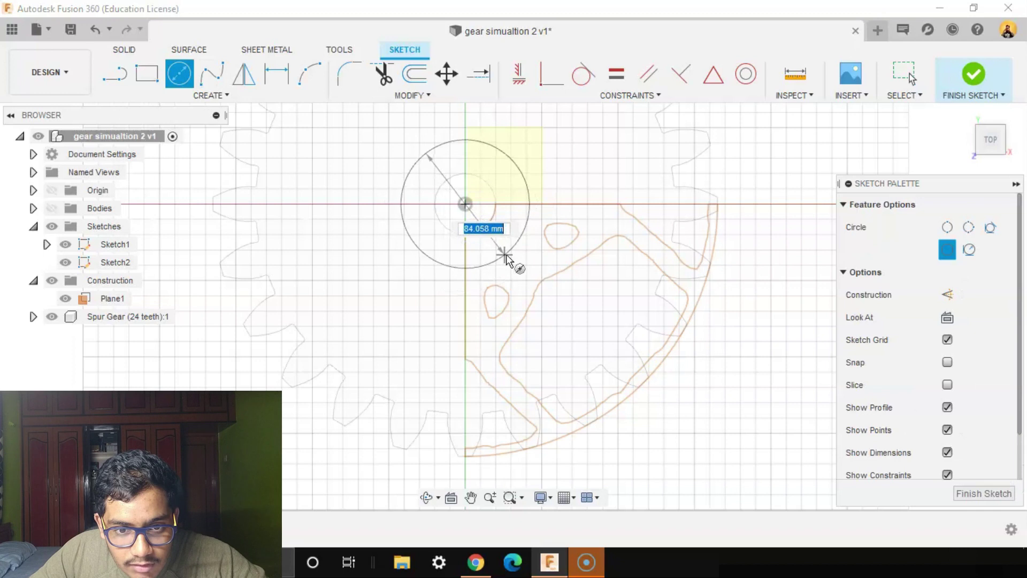
left_click(527, 262)
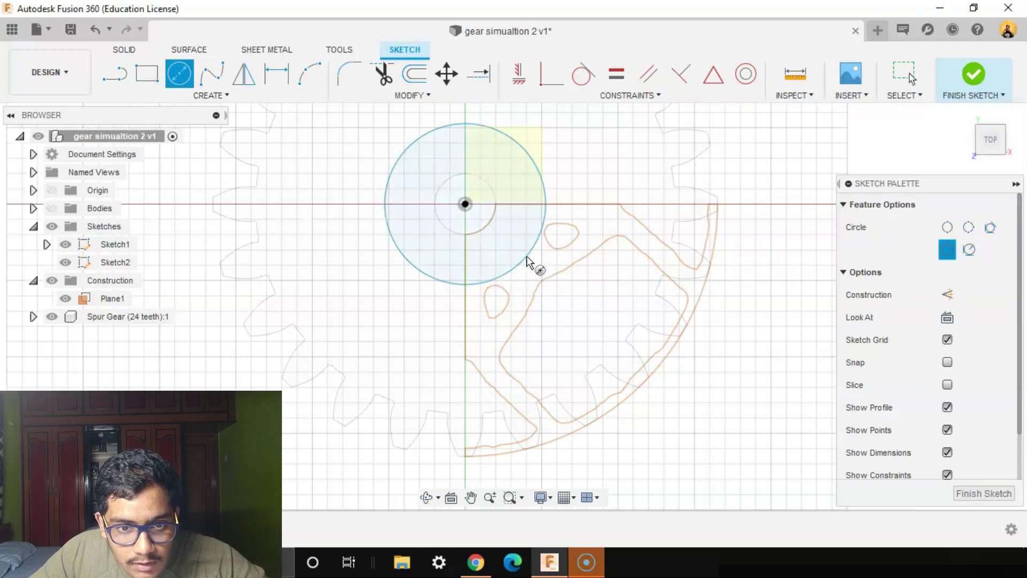
left_click(465, 204)
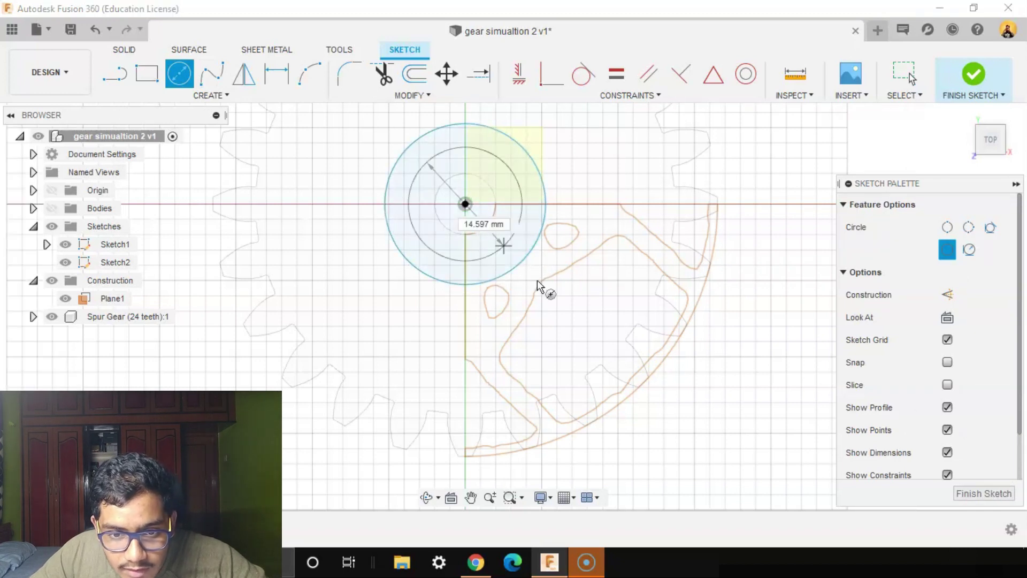
left_click(592, 348)
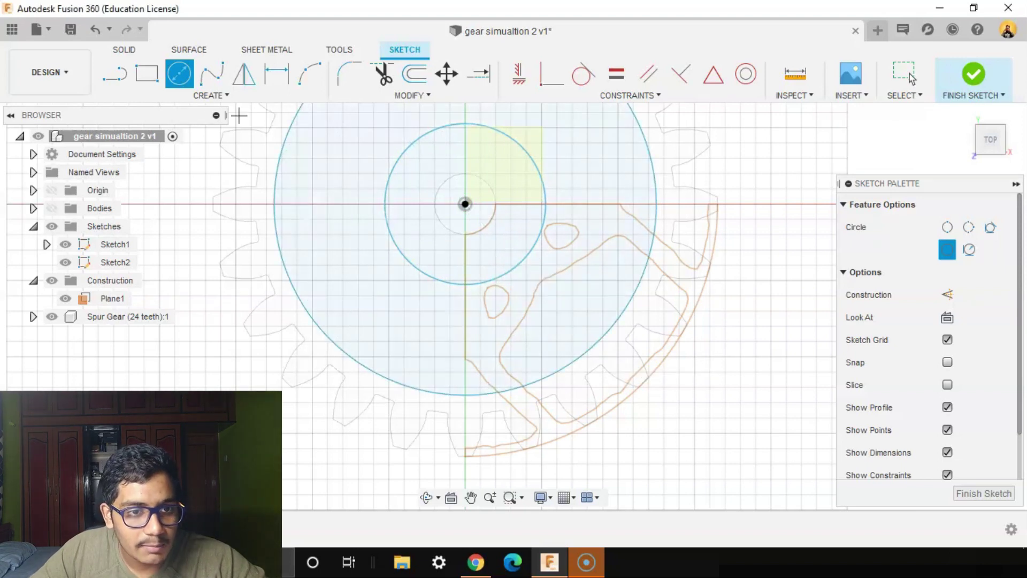
Draw horizontal and vertical lines from the centre out to the outer circle
key("l")
left_click(466, 205)
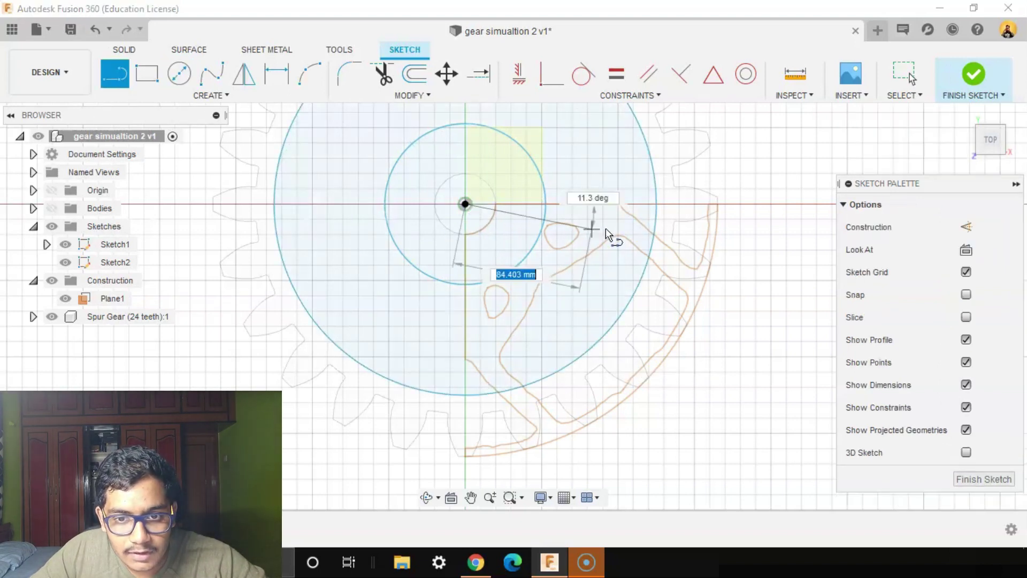
left_click(655, 205)
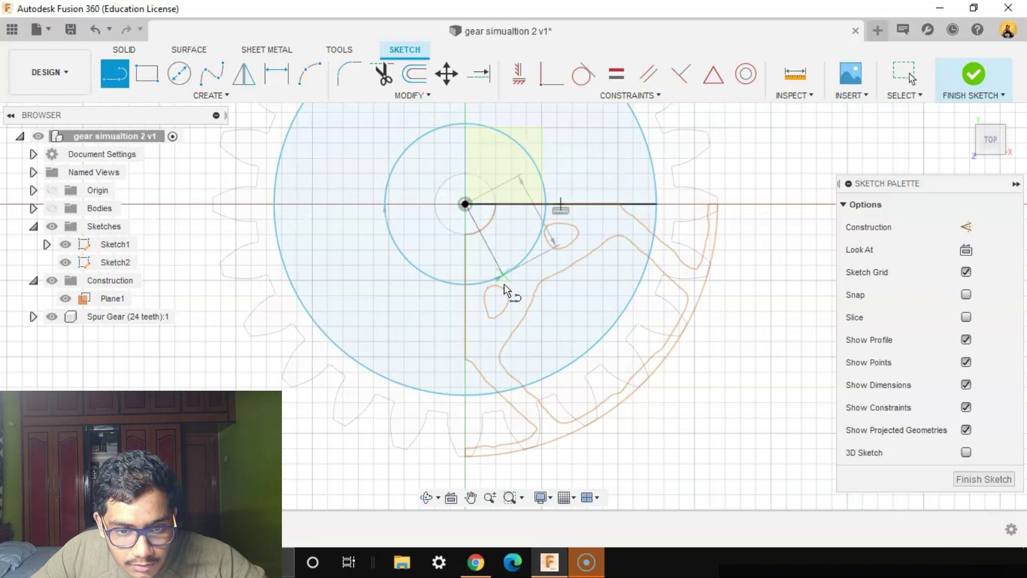
left_click(466, 395)
scroll(525, 351, "up", 2)
middle_click_drag(406, 261, 345, 293)
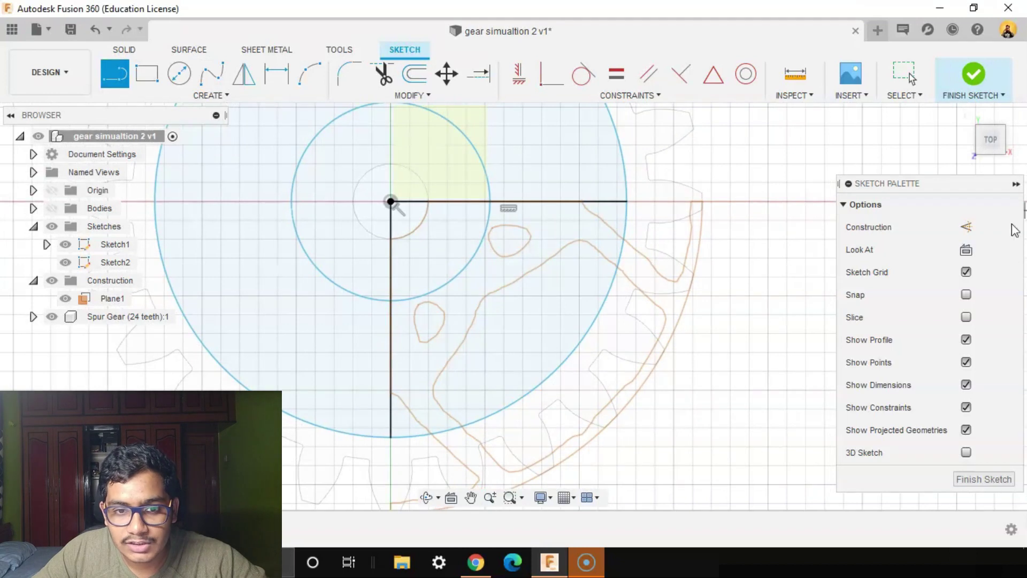
Add a diagonal construction line and dimension its angle from the horizontal at 45°
left_click(967, 227)
left_click(391, 202)
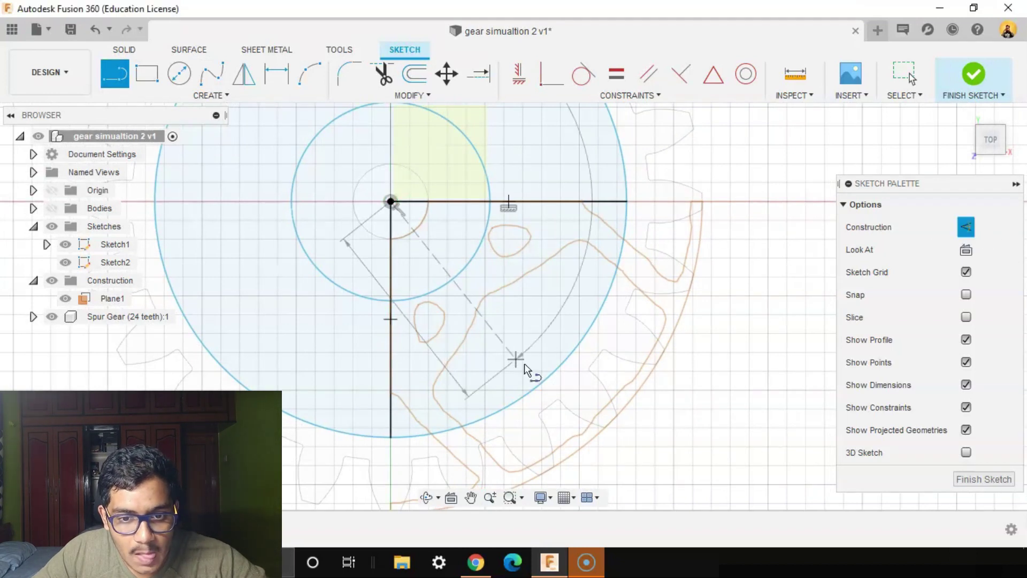
left_click(566, 358)
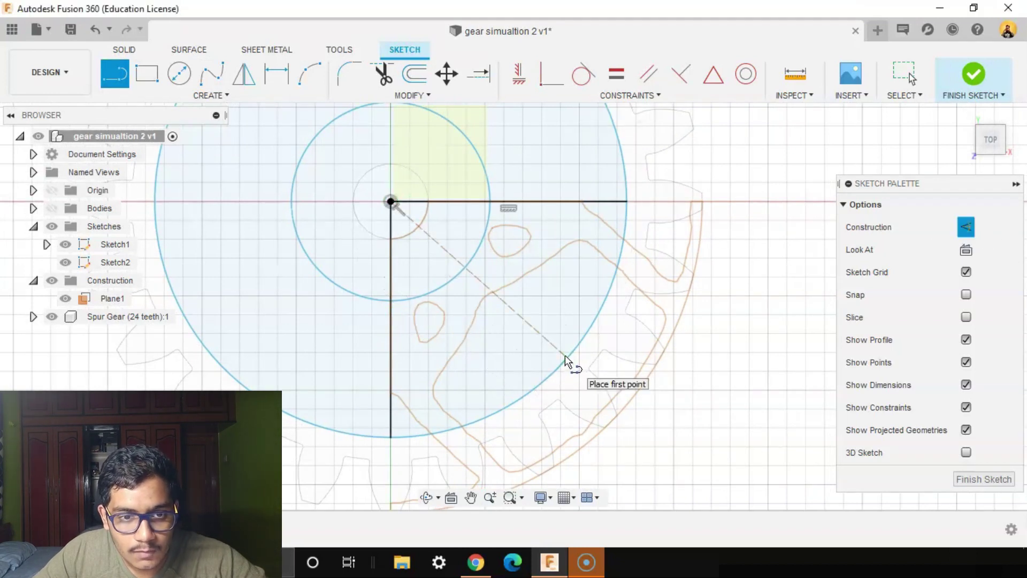
left_click(276, 74)
left_click(483, 286)
left_click(474, 202)
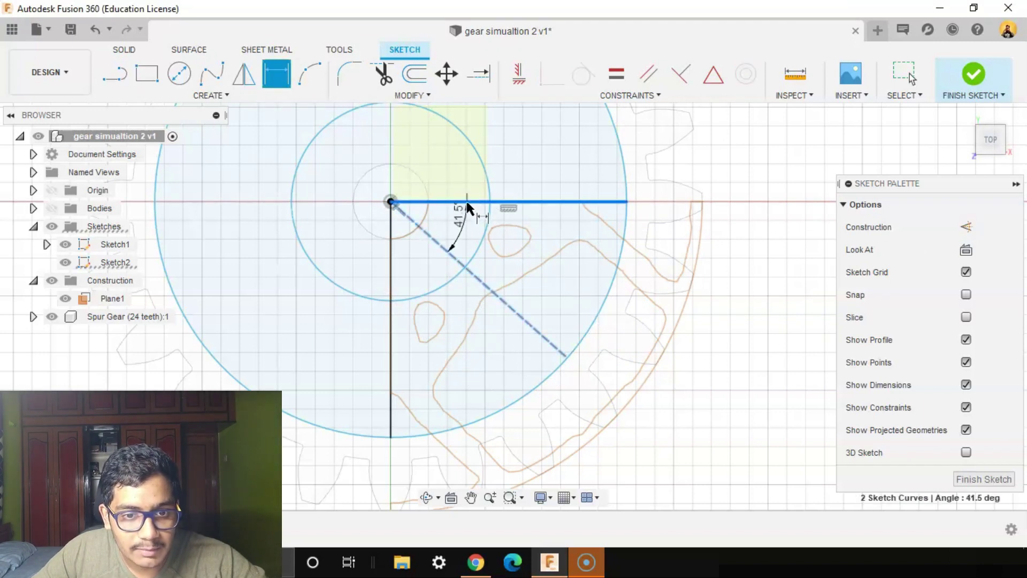
left_click(473, 227)
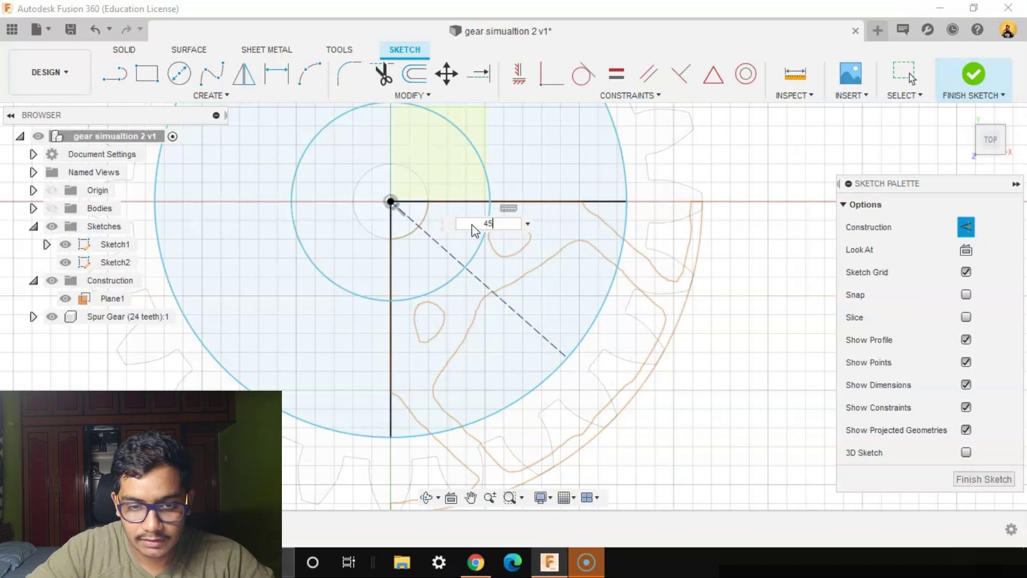
key("ctrl+a")
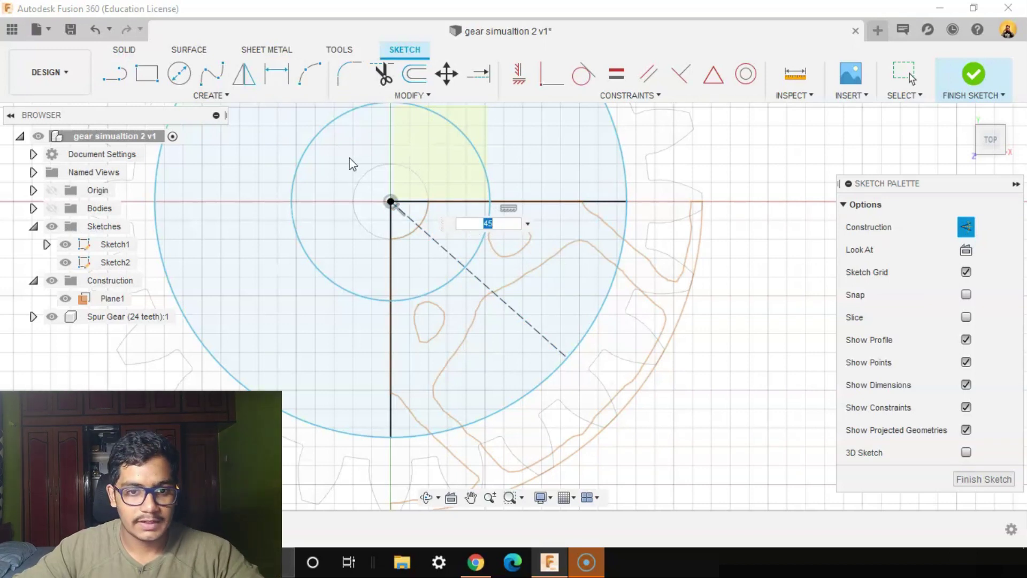
key("Return")
scroll(748, 329, "down", 1)
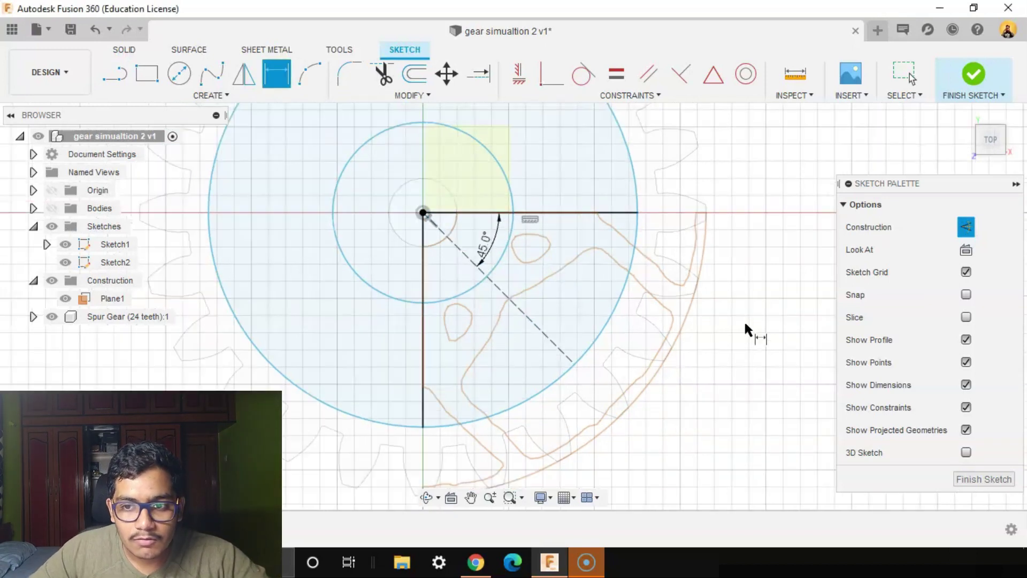
scroll(808, 280, "down", 1)
scroll(599, 356, "up", 1)
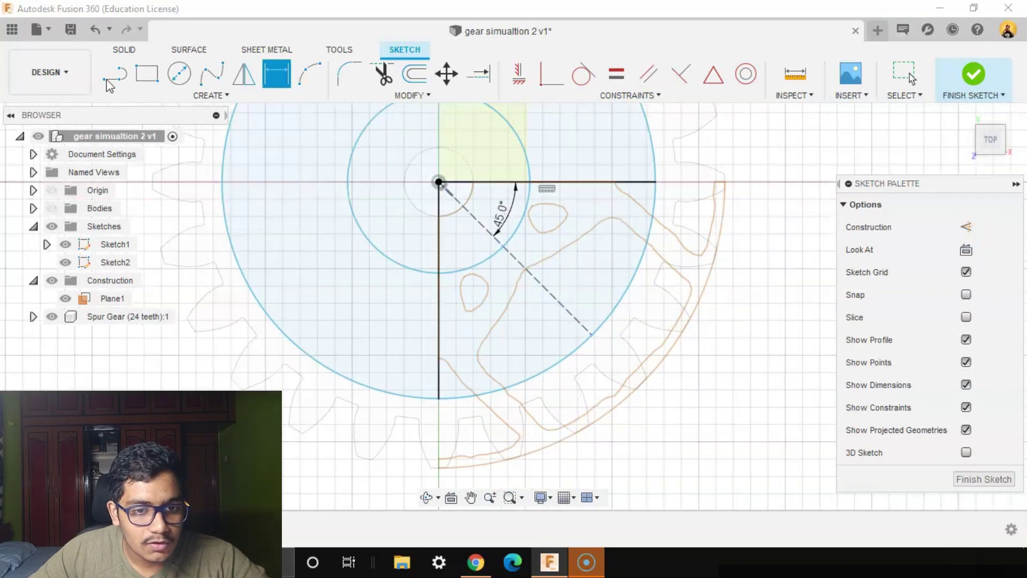
Draw a short line to the outer circle, made parallel to the dashed 45° line
left_click(119, 80)
scroll(493, 401, "up", 1)
scroll(463, 365, "up", 1)
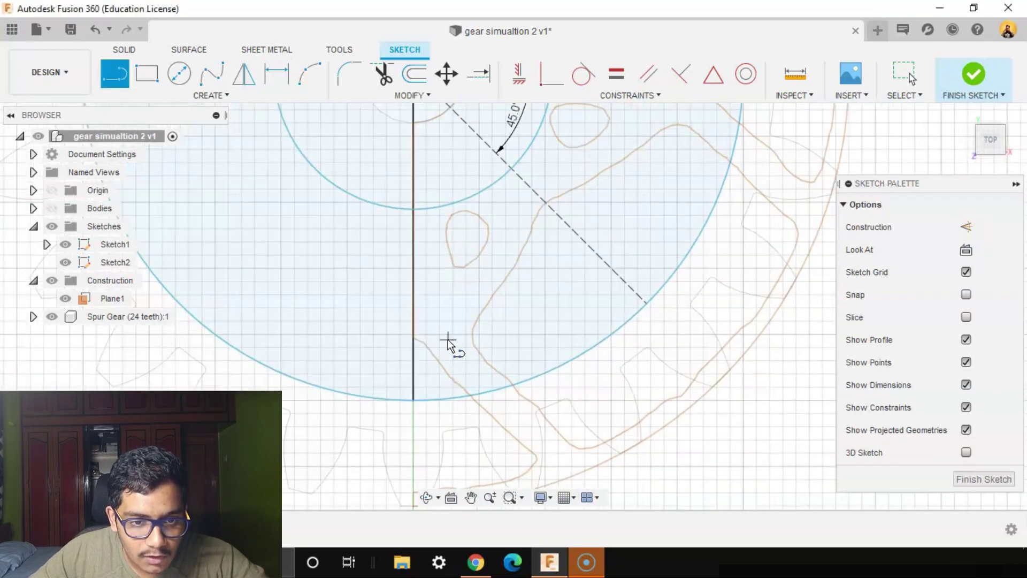
left_click(412, 324)
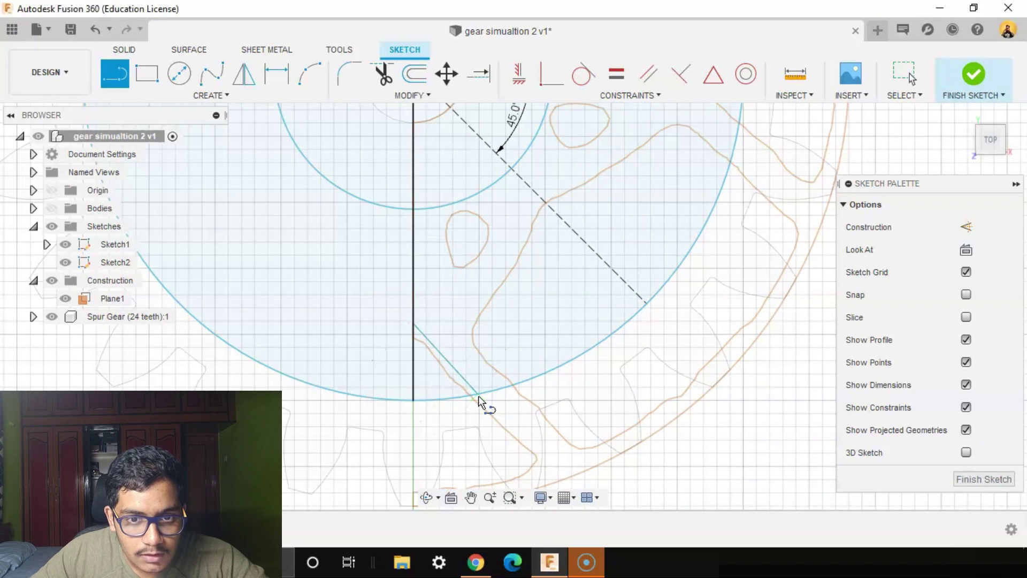
scroll(479, 396, "down", 1)
left_click(479, 396)
left_click(648, 74)
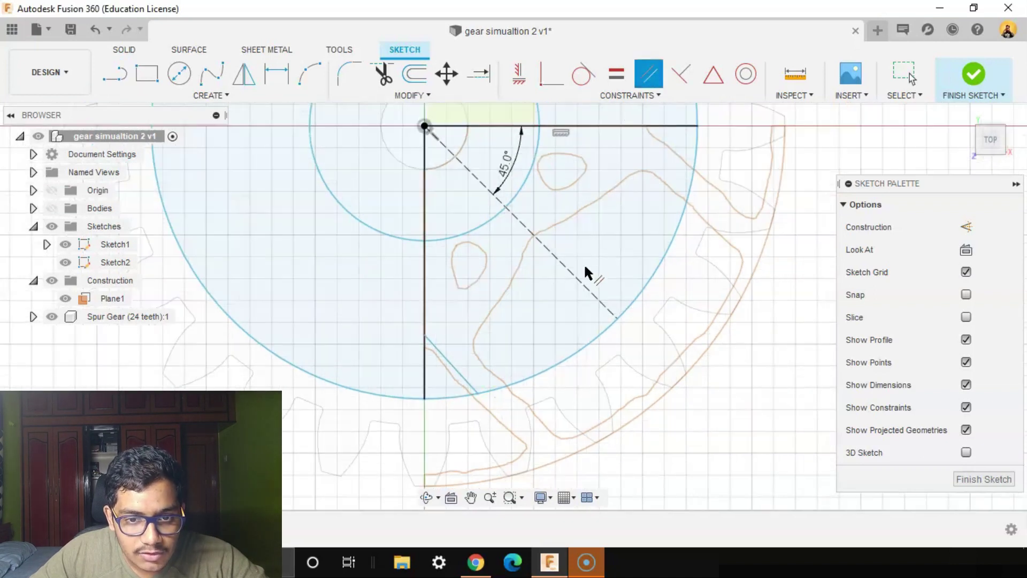
left_click(572, 274)
left_click(463, 377)
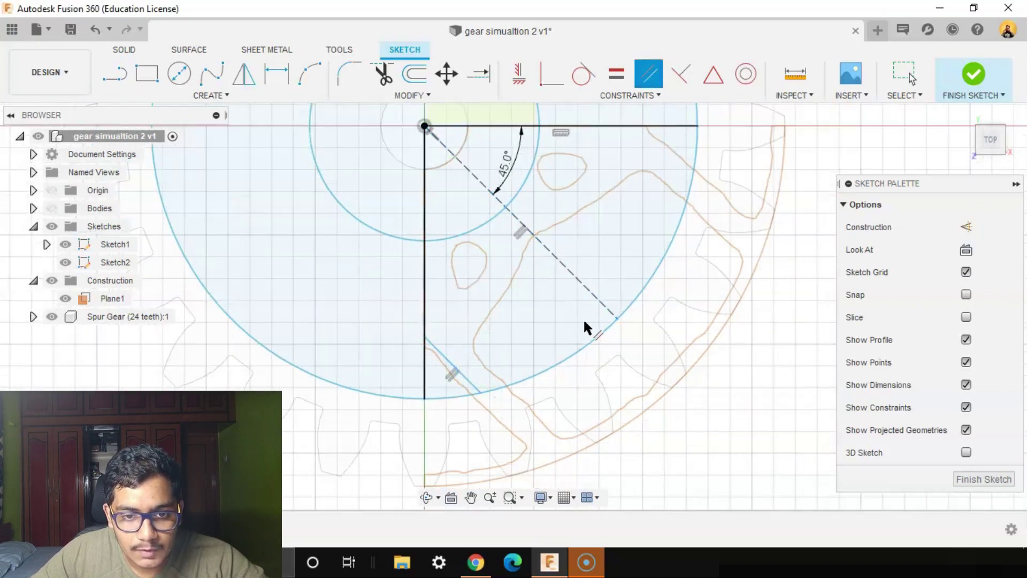
scroll(587, 327, "down", 1)
scroll(678, 328, "up", 1)
Draw a bent spoke line to the inner circle, parallel to the 45° and vertical lines
left_click(115, 74)
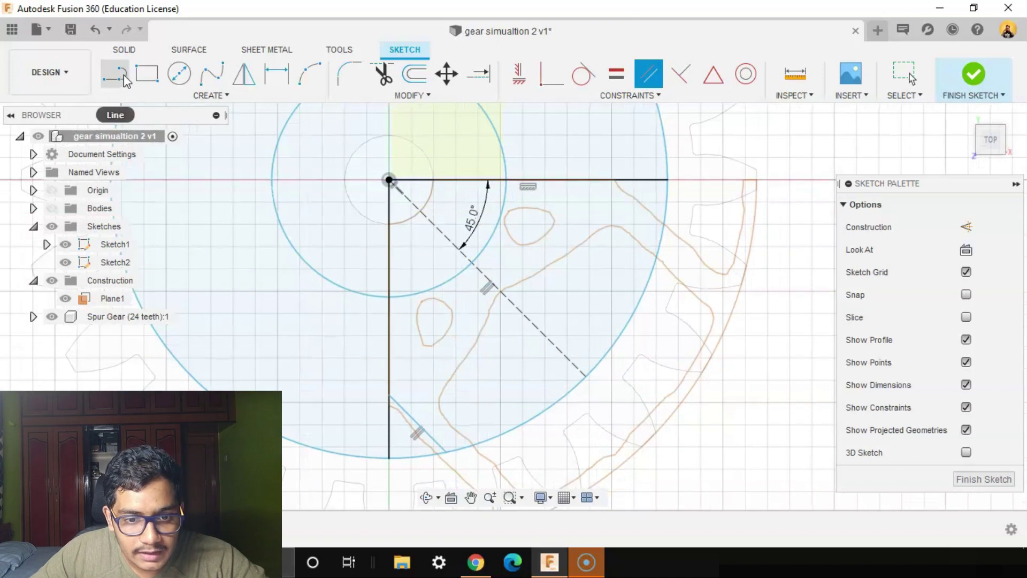
left_click(501, 436)
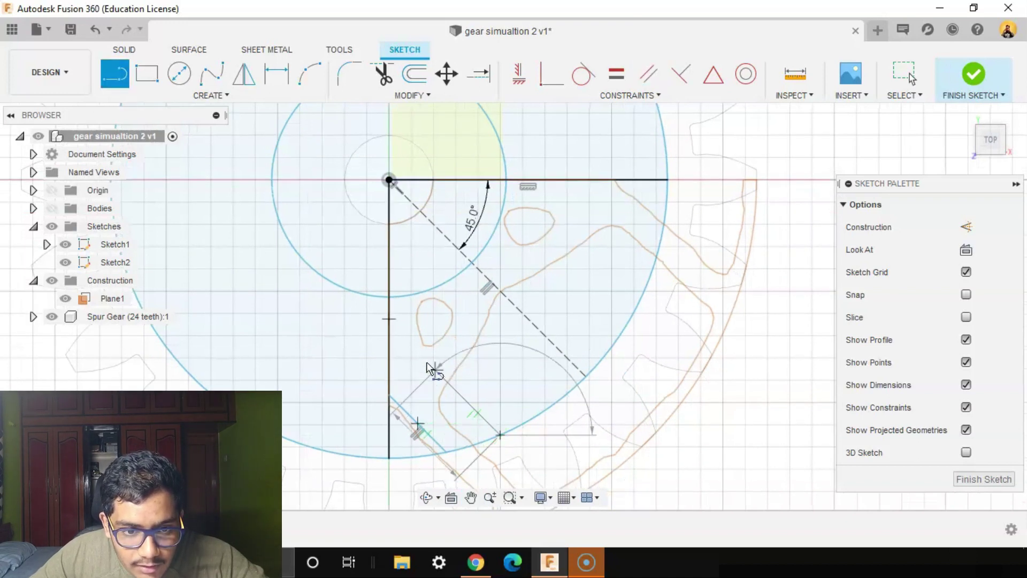
left_click(418, 352)
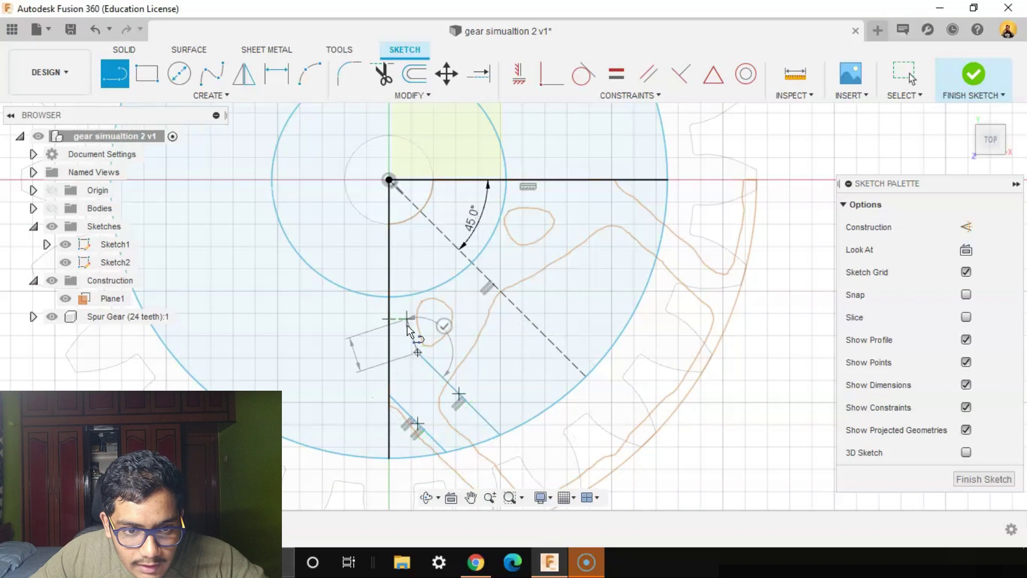
double_click(409, 299)
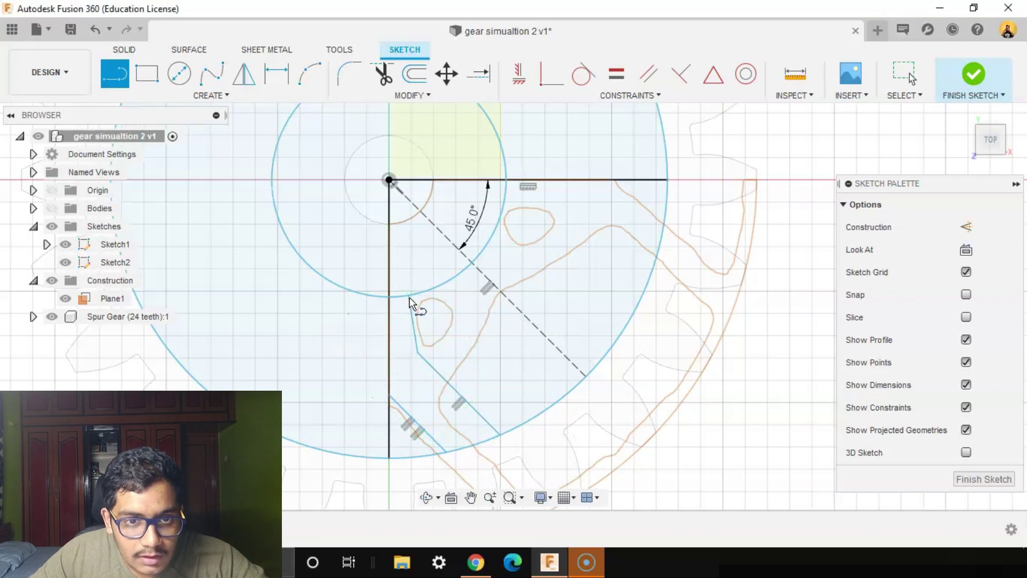
left_click(648, 73)
left_click(544, 329)
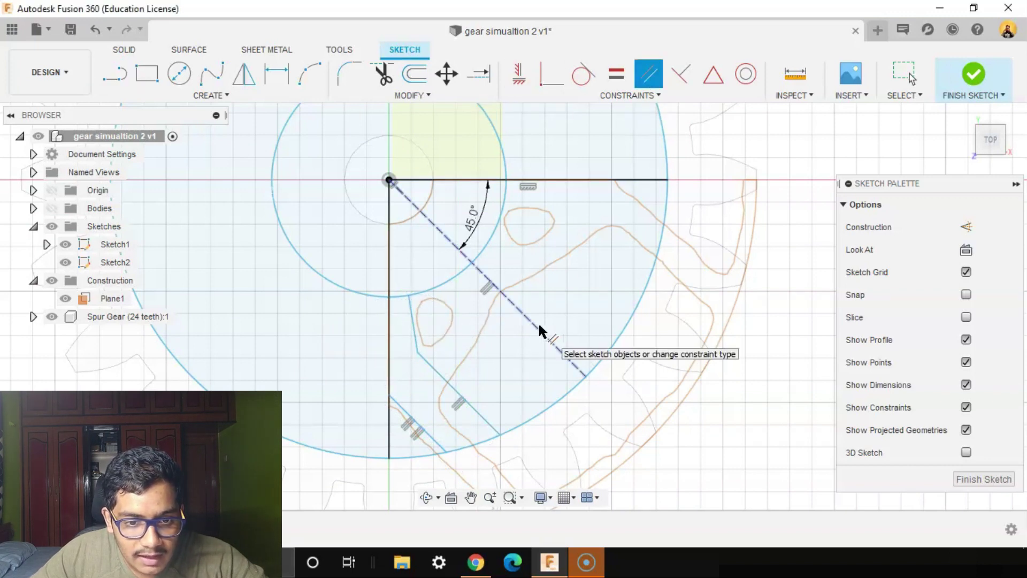
left_click(476, 409)
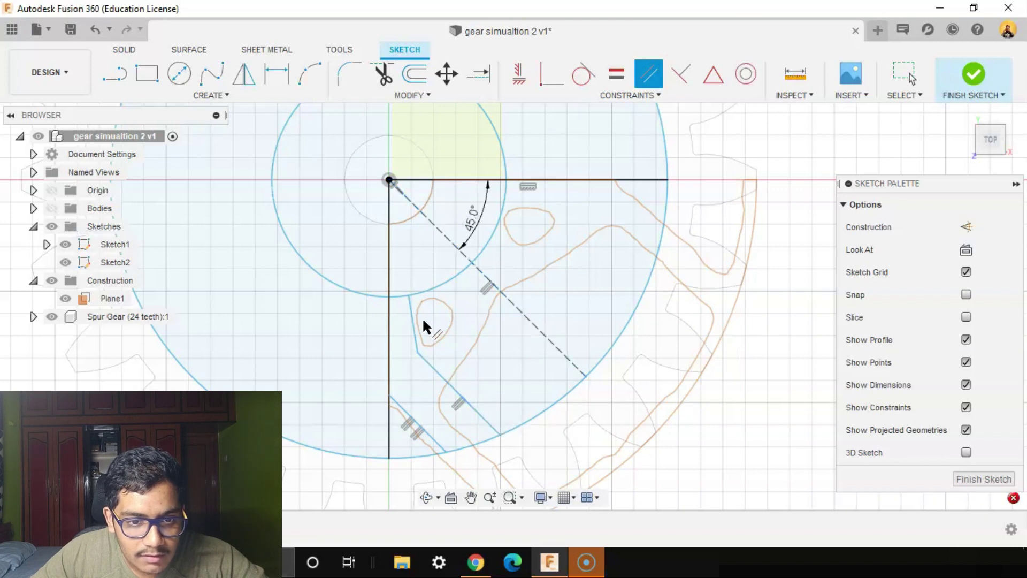
left_click(386, 342)
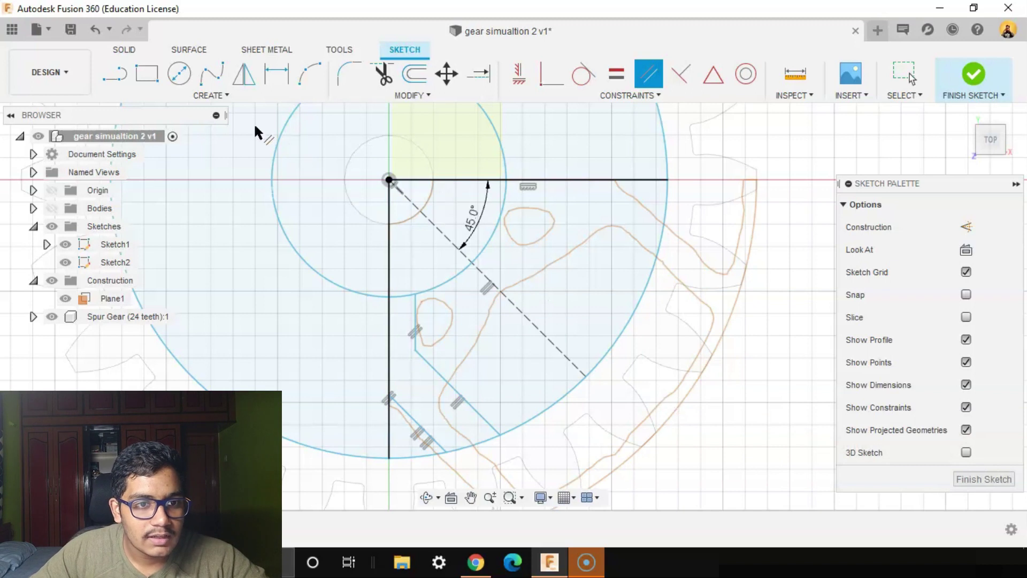
left_click(224, 96)
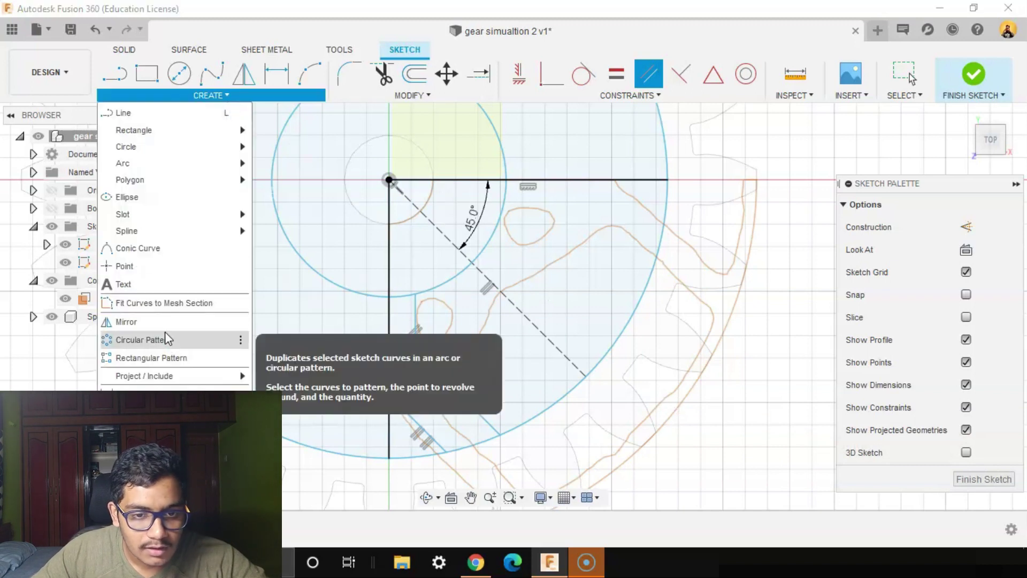
Mirror the three spoke lines across the dashed 45° construction line
left_click(169, 333)
left_click(425, 355)
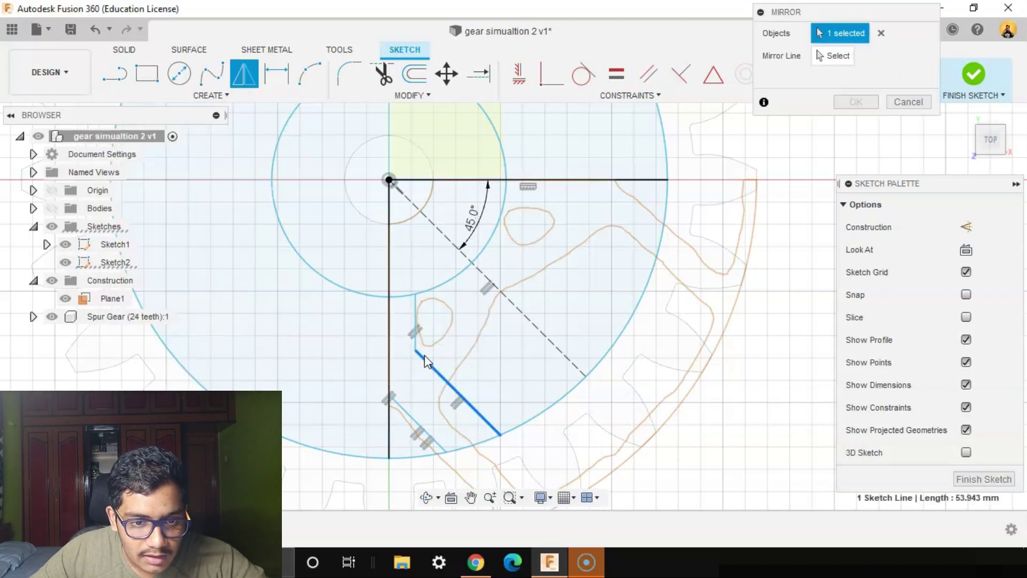
left_click(836, 56)
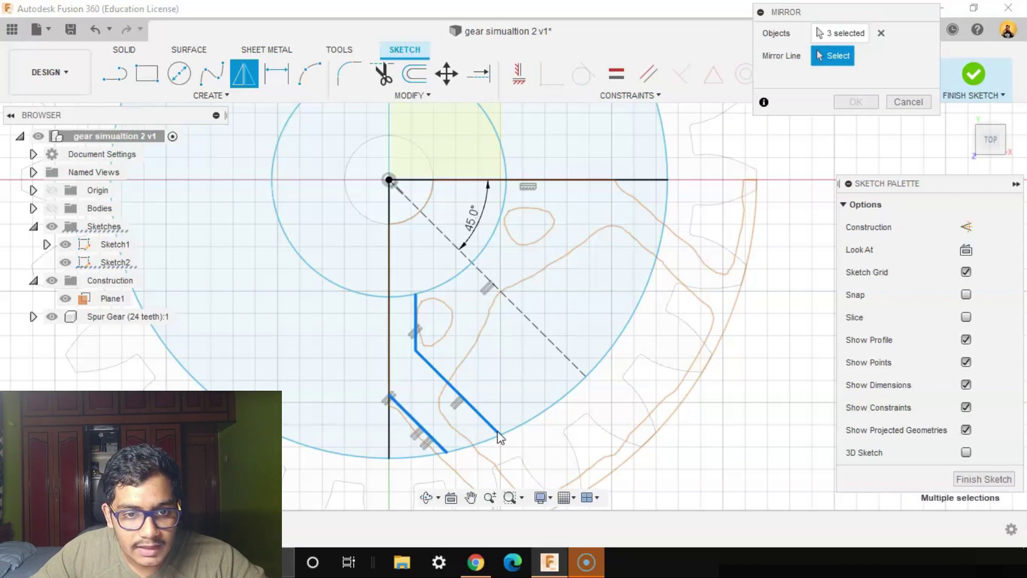
left_click(529, 327)
left_click(856, 101)
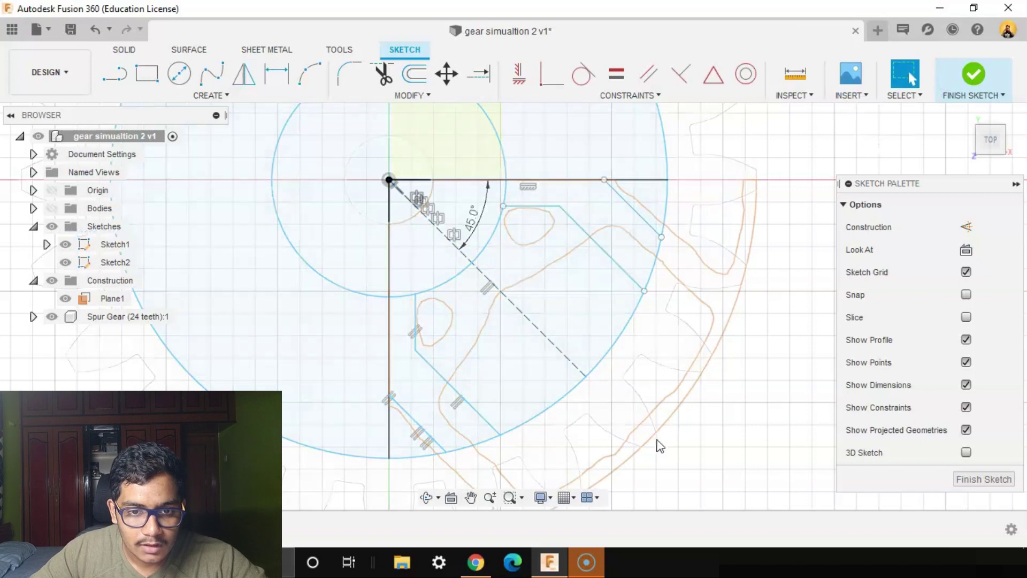
mouse_move(658, 443)
middle_mouse_down("shift")
mouse_move(684, 326)
mouse_move(666, 356)
mouse_move(677, 283)
middle_mouse_up("shift")
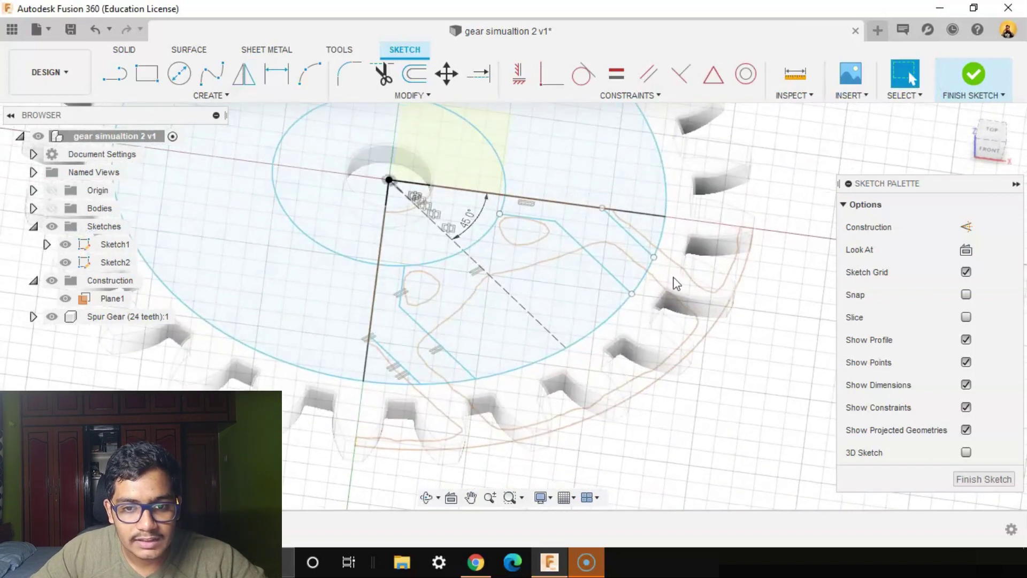
Finish the sketch and select the main spoke profile and both triangle profiles for extrusion
left_click(984, 479)
mouse_move(814, 309)
middle_mouse_down("shift")
mouse_move(802, 361)
mouse_move(851, 352)
middle_mouse_up("shift")
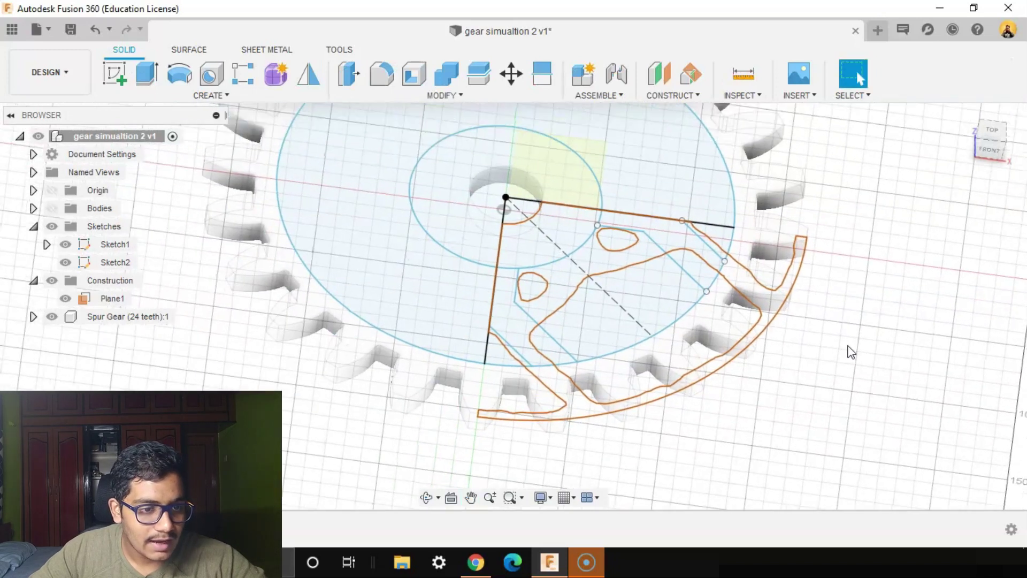
left_click(52, 317)
left_click(147, 74)
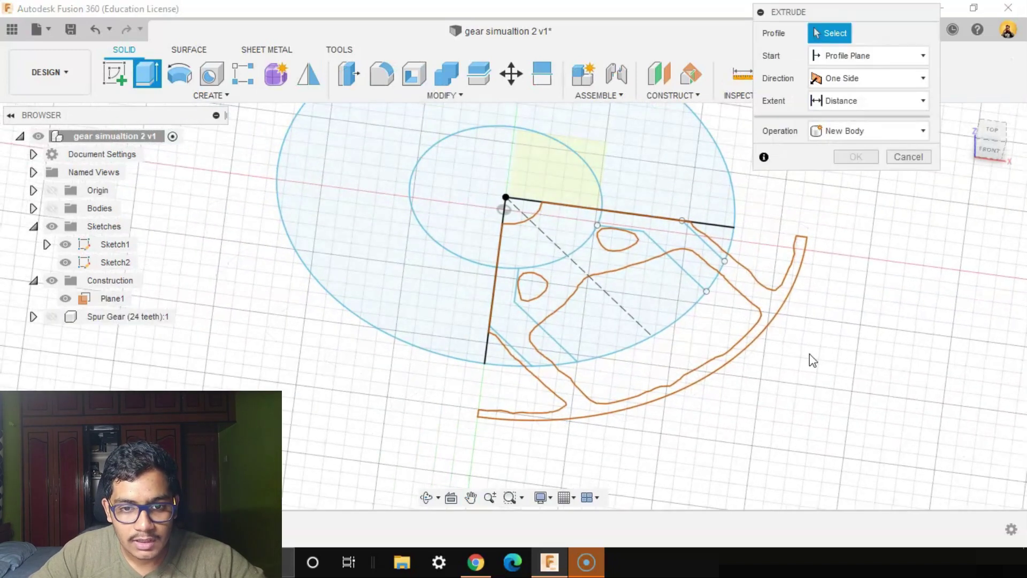
middle_click_drag(811, 354, 770, 348, "shift")
left_click(538, 329)
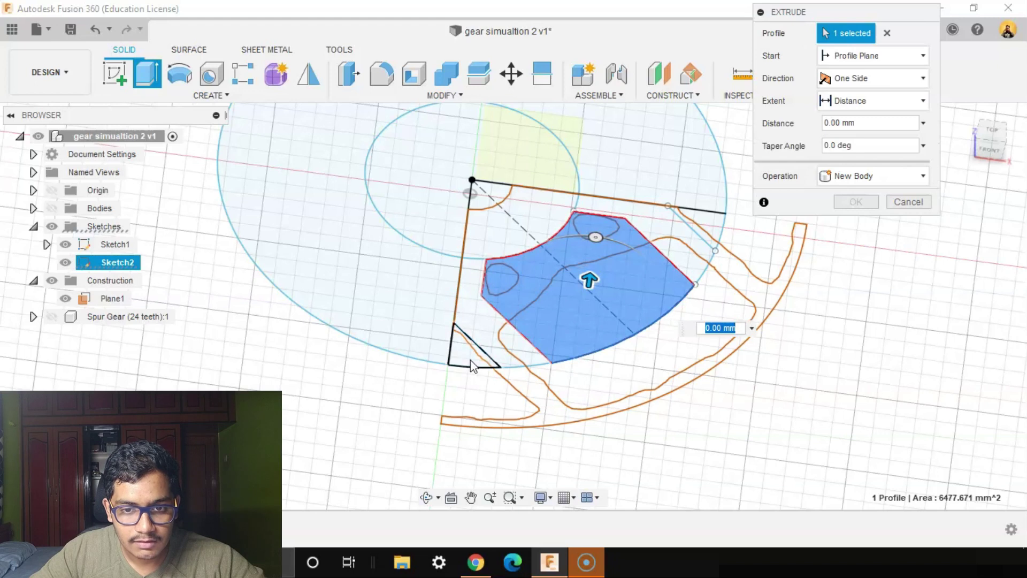
left_click(473, 366)
left_click(712, 235)
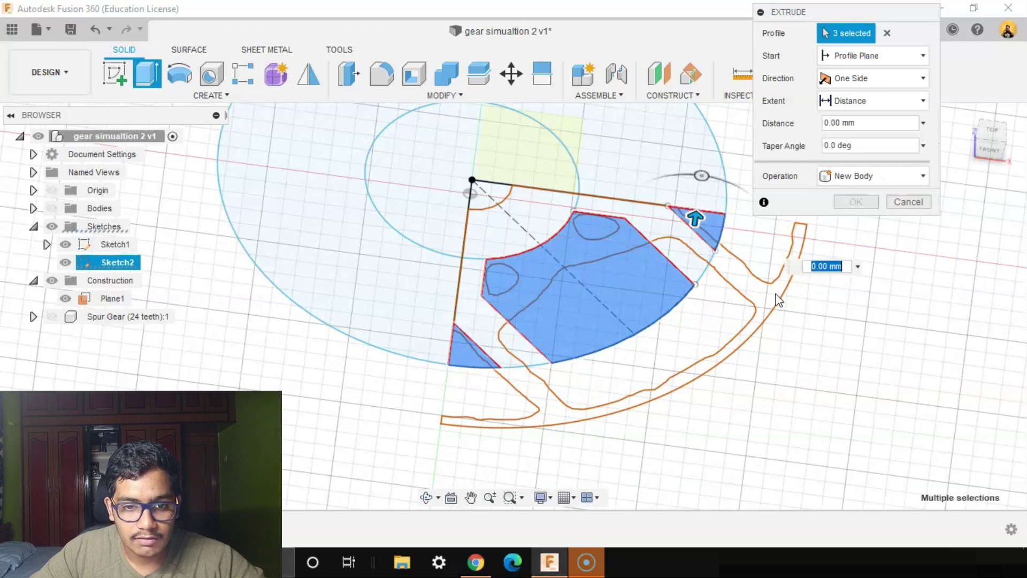
middle_click_drag(712, 236, 803, 369, "shift")
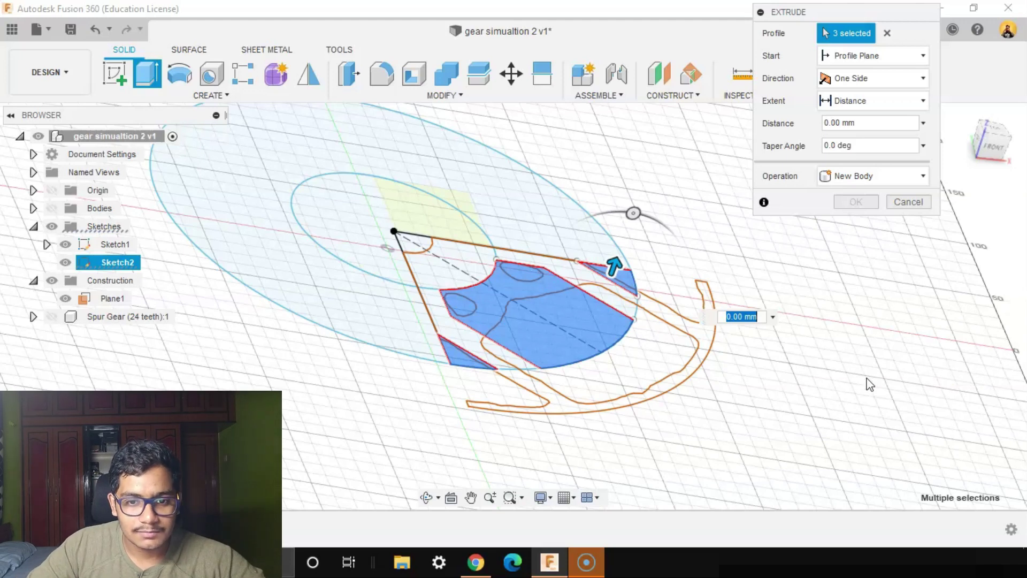
mouse_move(875, 405)
middle_mouse_down("shift")
mouse_move(853, 406)
mouse_move(889, 372)
middle_mouse_up("shift")
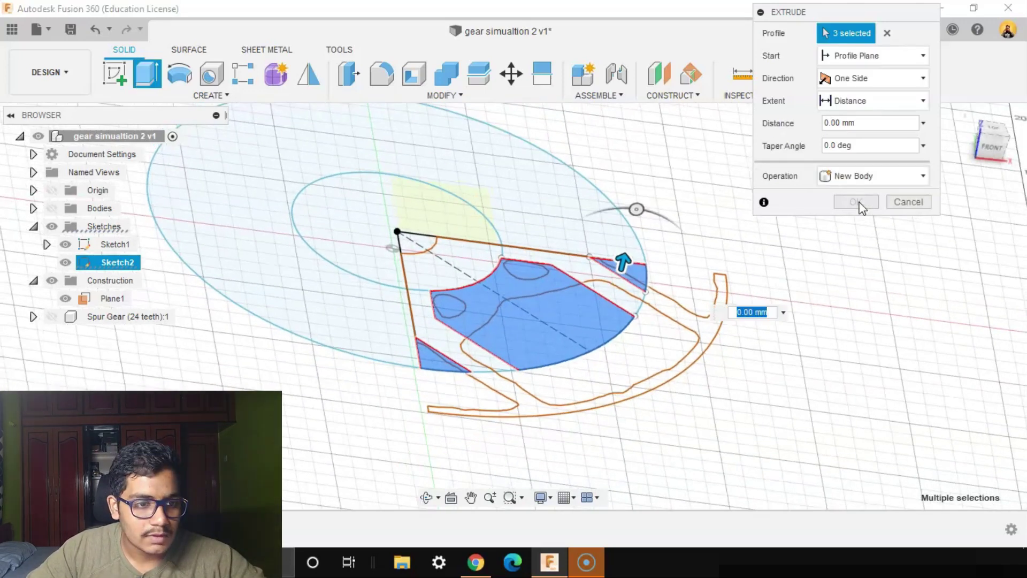
left_click(55, 317)
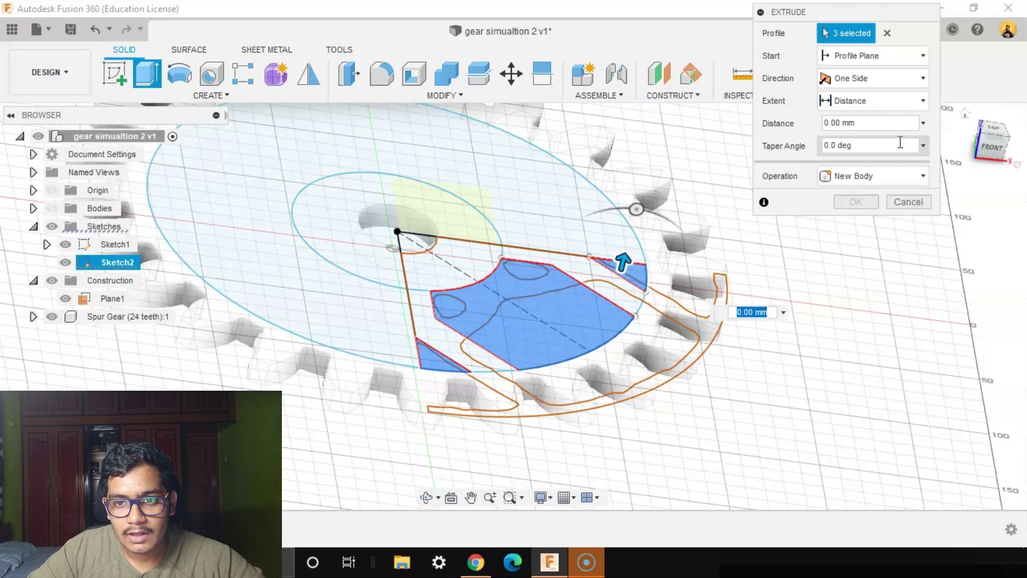
Cut the three profiles through the gear with Symmetric direction, Cut operation and extent All
left_click(879, 106)
left_click(854, 140)
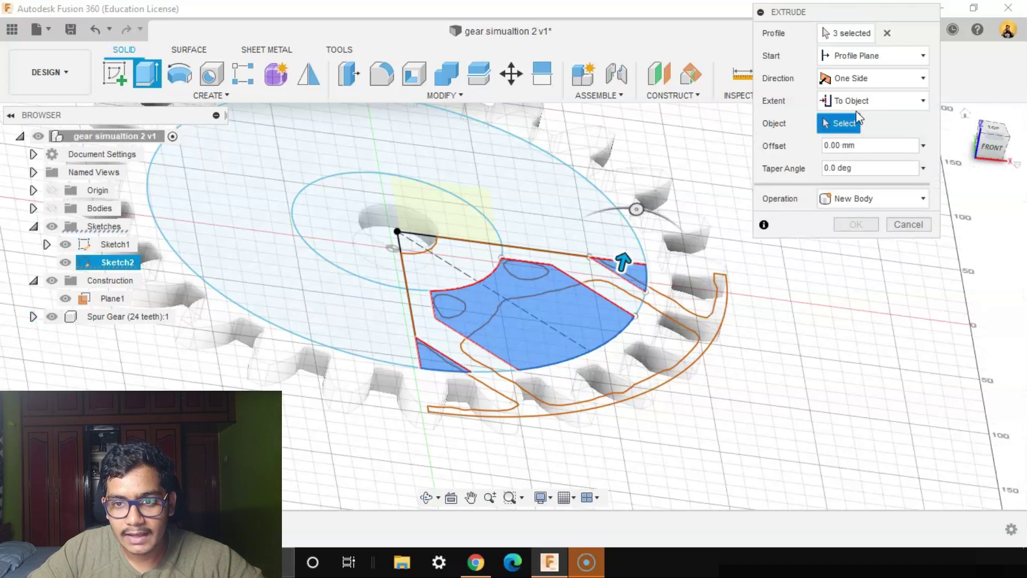
left_click(861, 78)
left_click(865, 135)
left_click(877, 200)
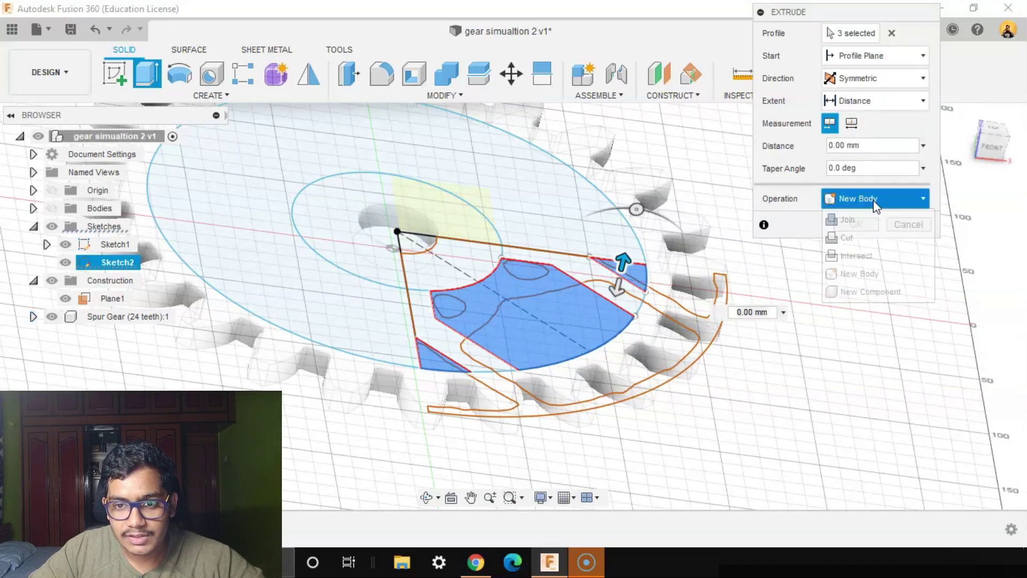
left_click(849, 234)
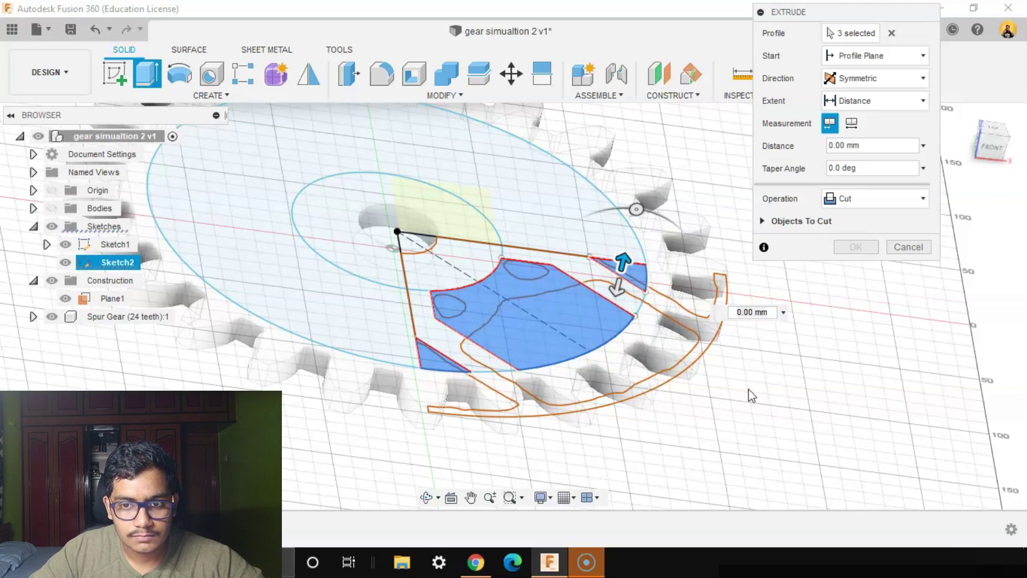
left_click(886, 102)
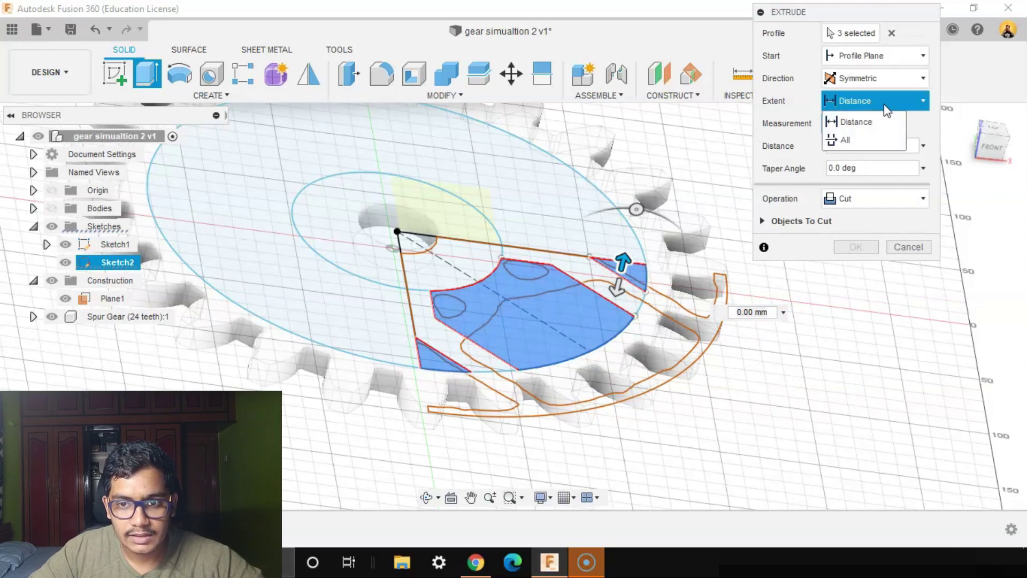
left_click(851, 140)
mouse_move(819, 394)
middle_mouse_down("shift")
mouse_move(833, 289)
mouse_move(831, 376)
mouse_move(835, 364)
mouse_move(830, 340)
mouse_move(796, 447)
mouse_move(801, 346)
middle_mouse_up("shift")
left_click(857, 224)
Make the Spur Gear body fully opaque and view it straight from the top
right_click(116, 317)
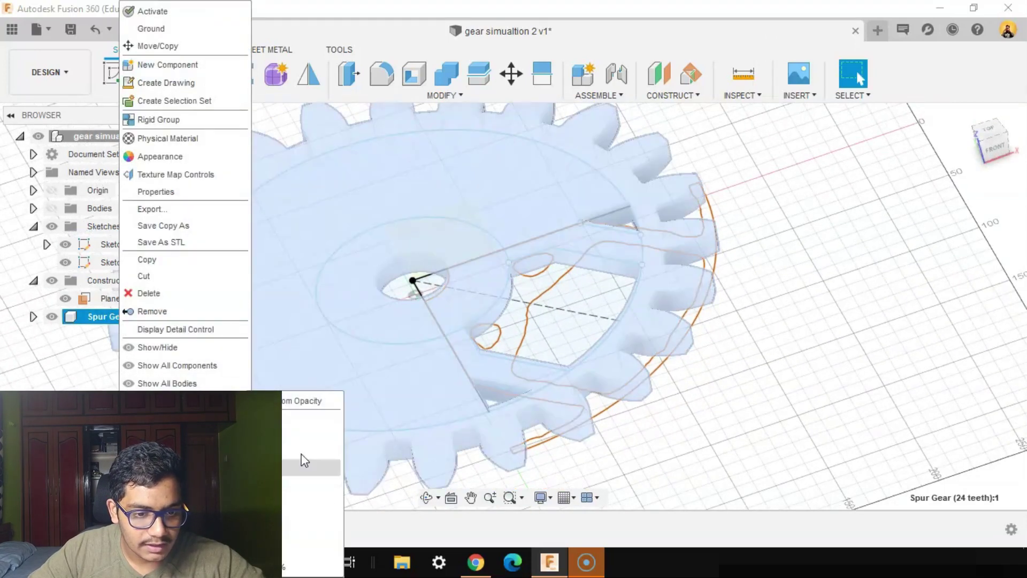
left_click(300, 458)
middle_click_drag(775, 323, 795, 350, "shift")
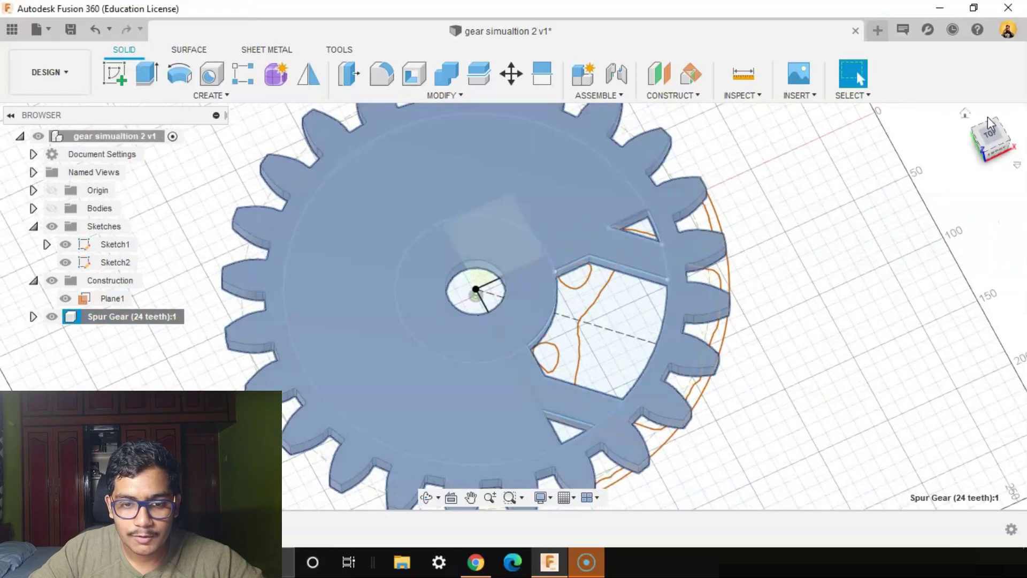
left_click(991, 138)
left_click(861, 304)
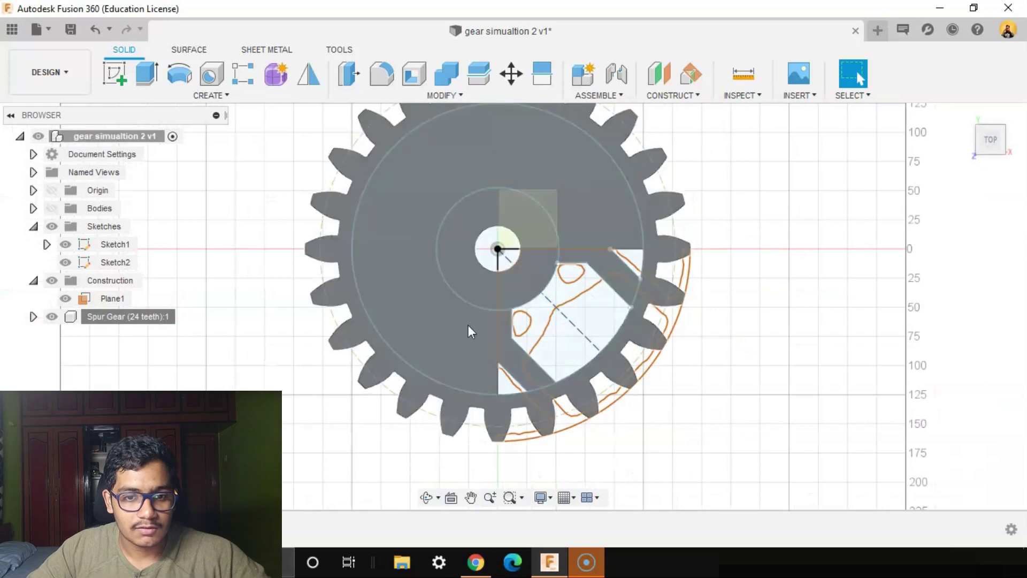
middle_click_drag(695, 301, 669, 338)
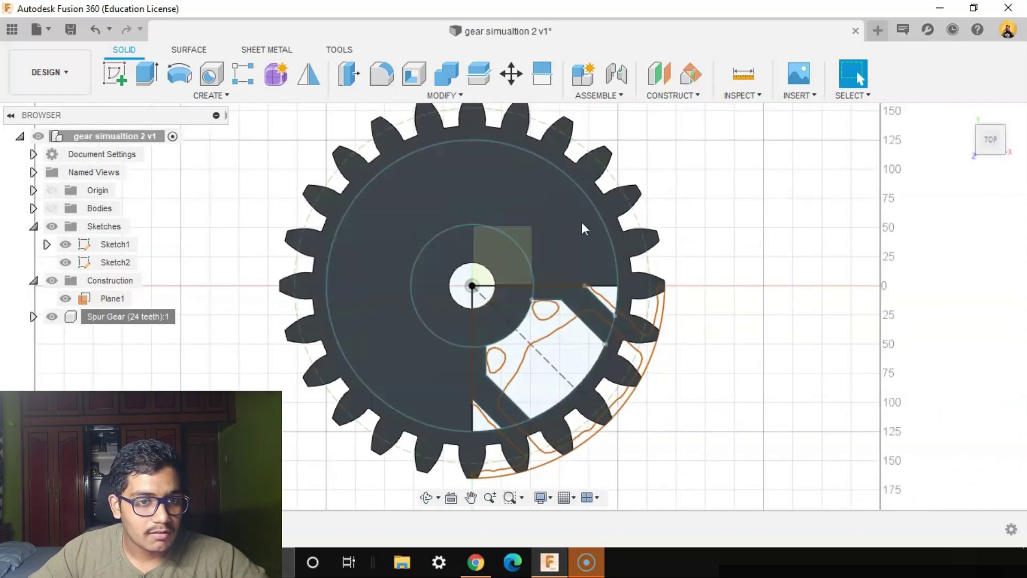
Cancel the accidentally started Revolve and reopen the Create menu
left_click(211, 96)
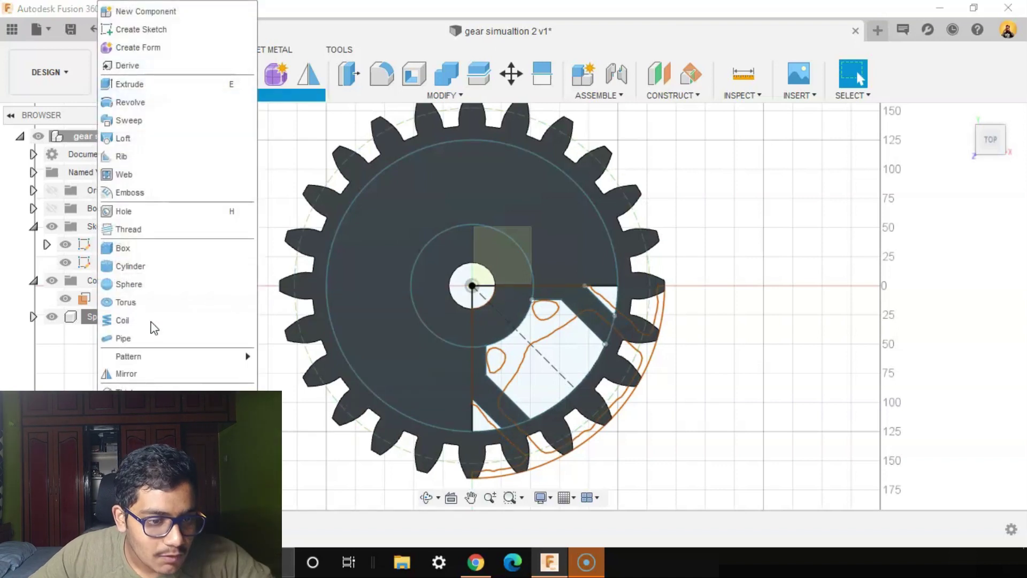
left_click(336, 391)
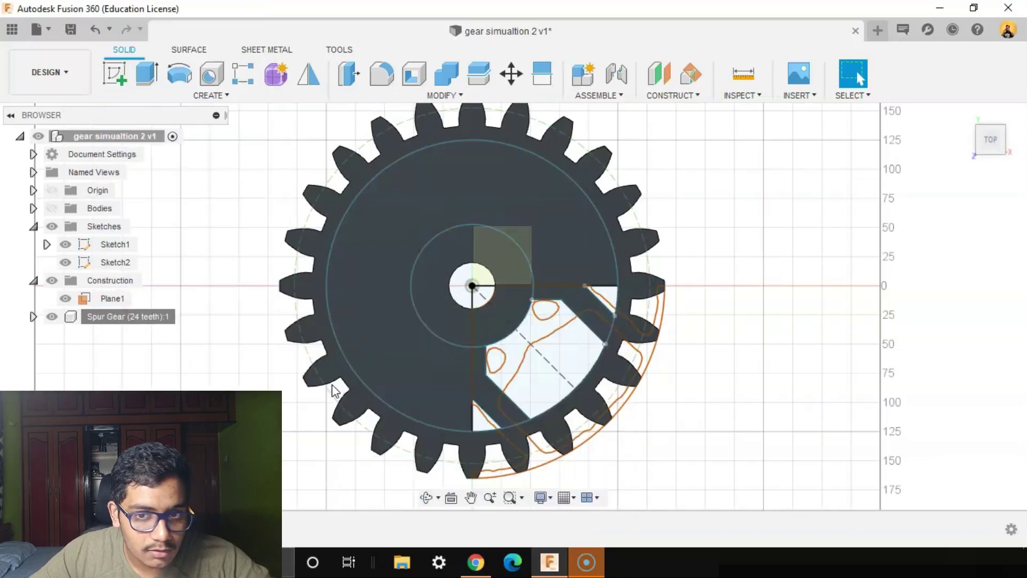
left_click(909, 194)
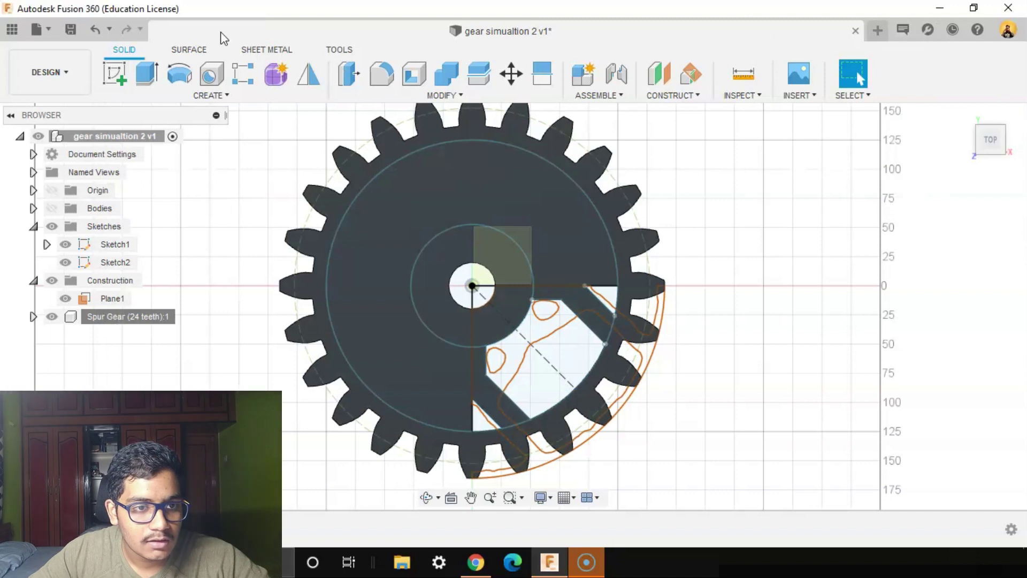
left_click(179, 73)
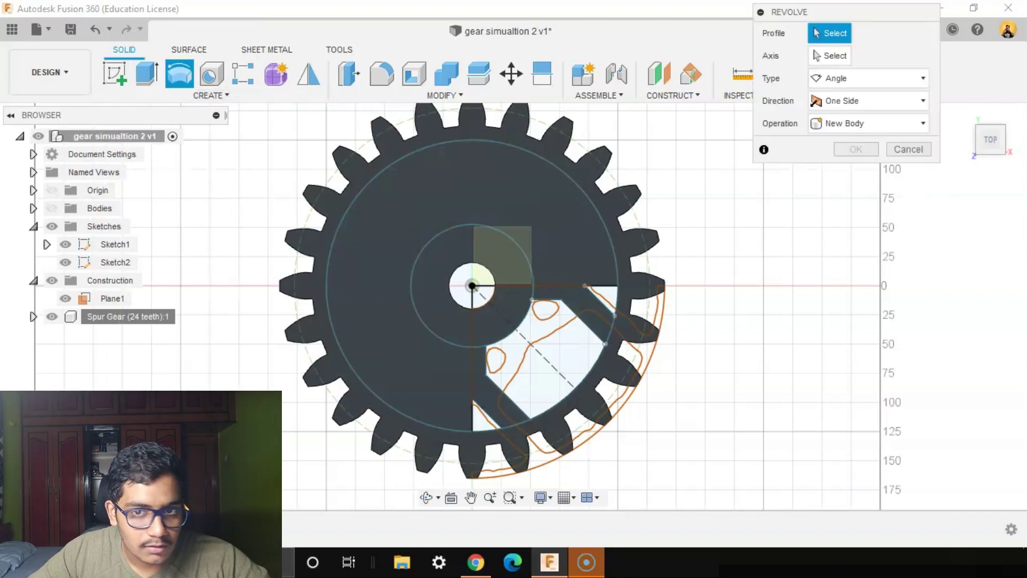
left_click(908, 149)
left_click(212, 95)
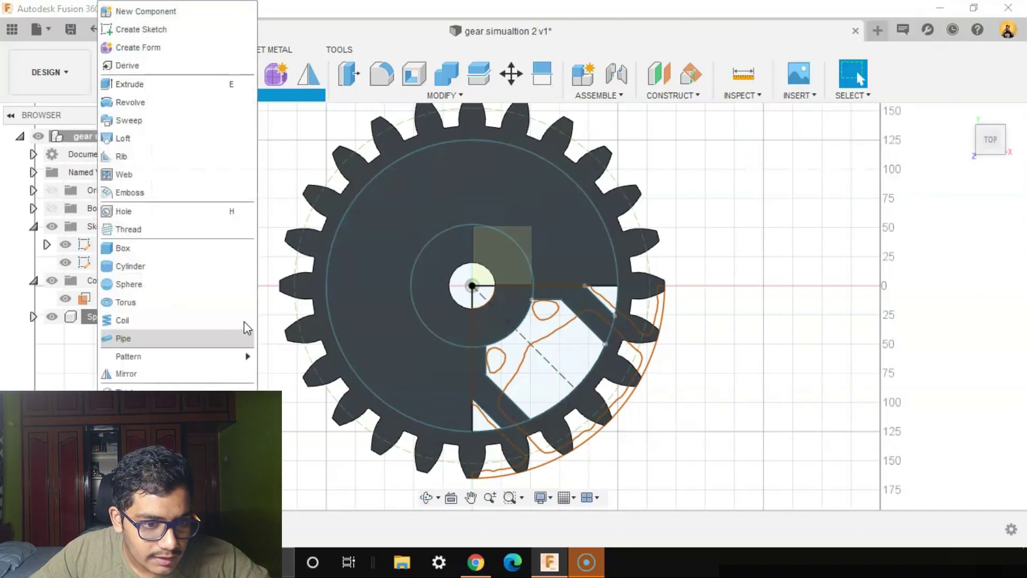
Start a circular pattern of the spoke cutout Extrude3 around the gear's central vertical axis
mouse_move(190, 356)
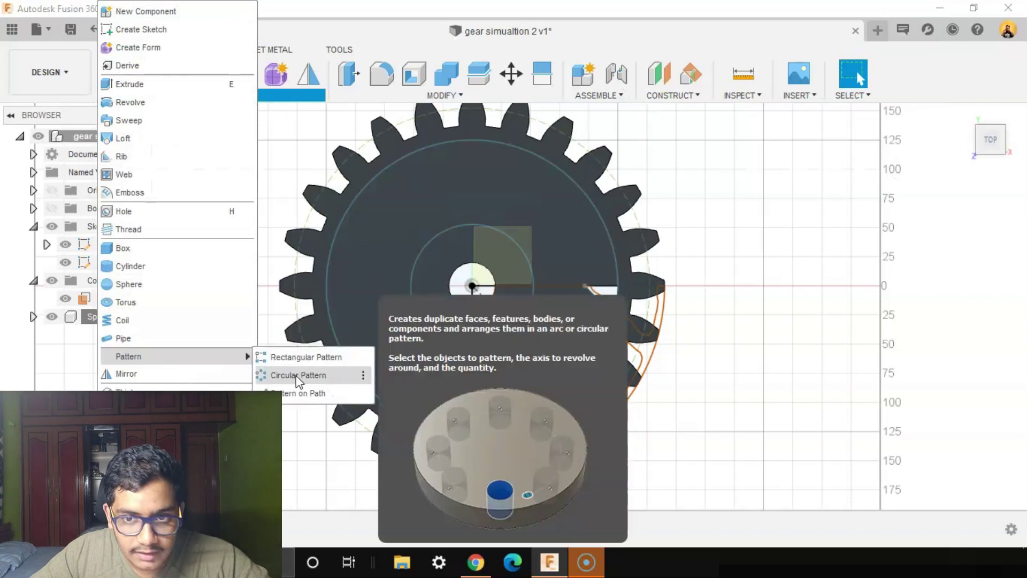
left_click(283, 372)
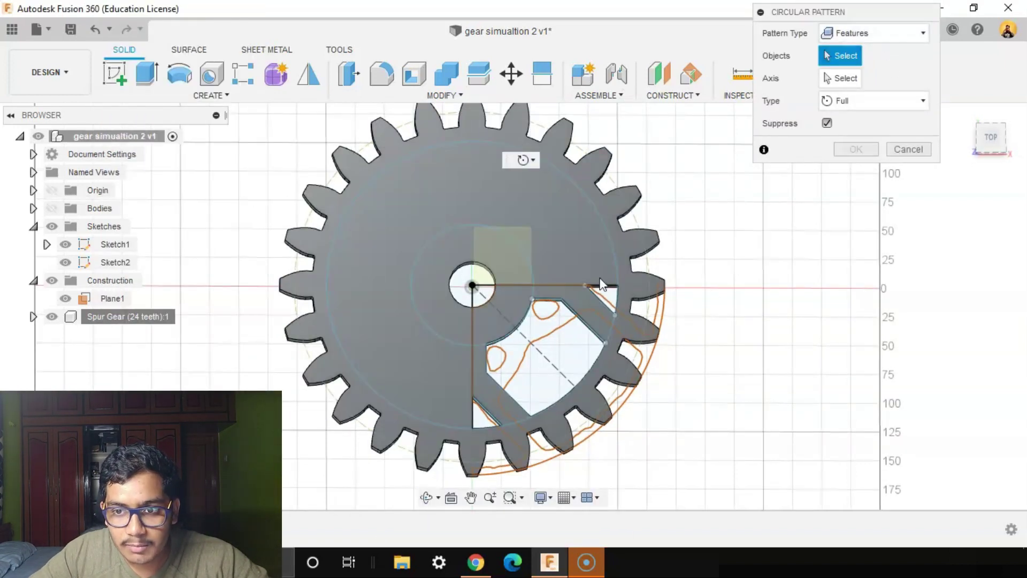
left_click(1003, 140)
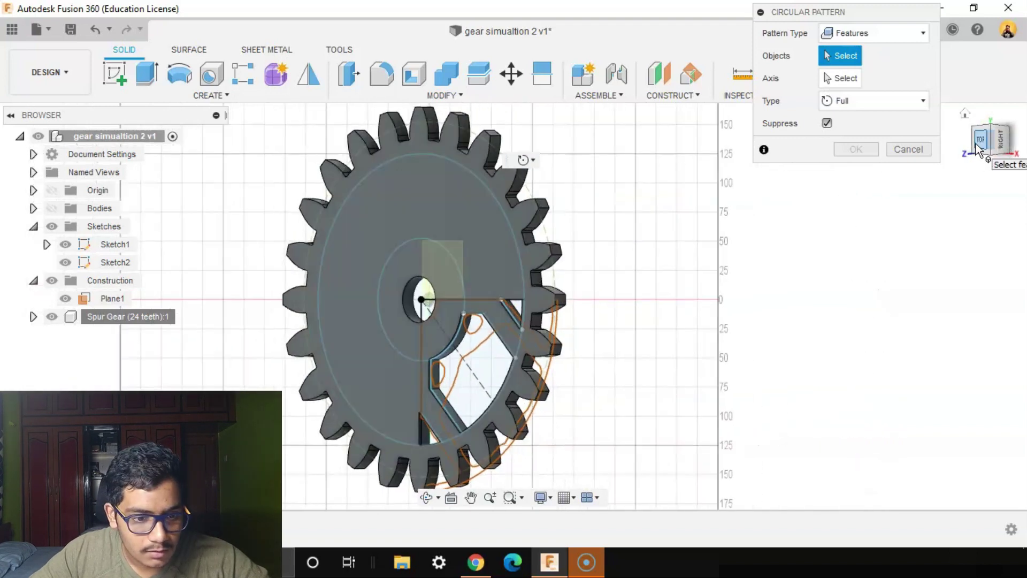
left_click(176, 530)
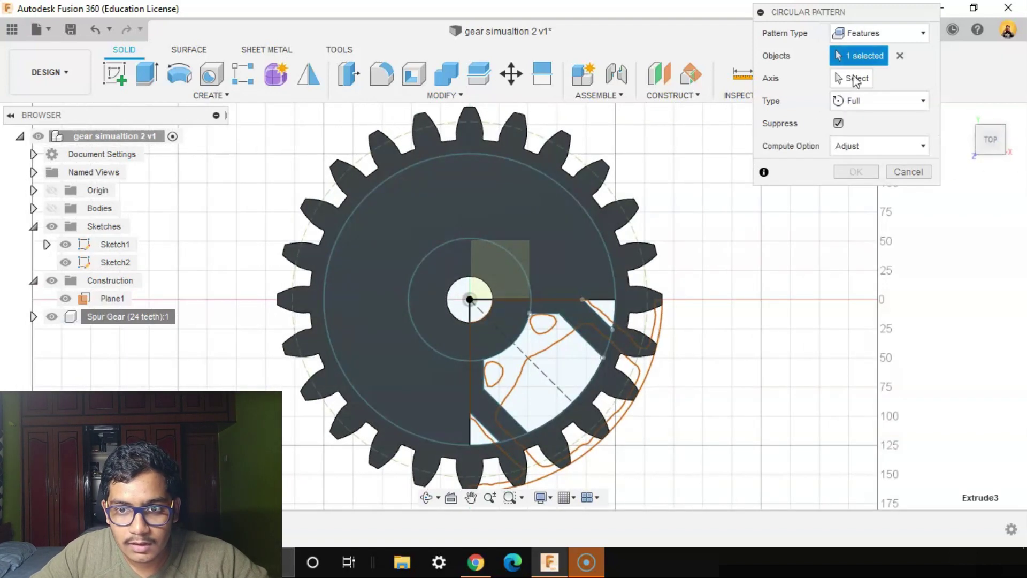
left_click(855, 79)
middle_click_drag(672, 293, 534, 275, "shift")
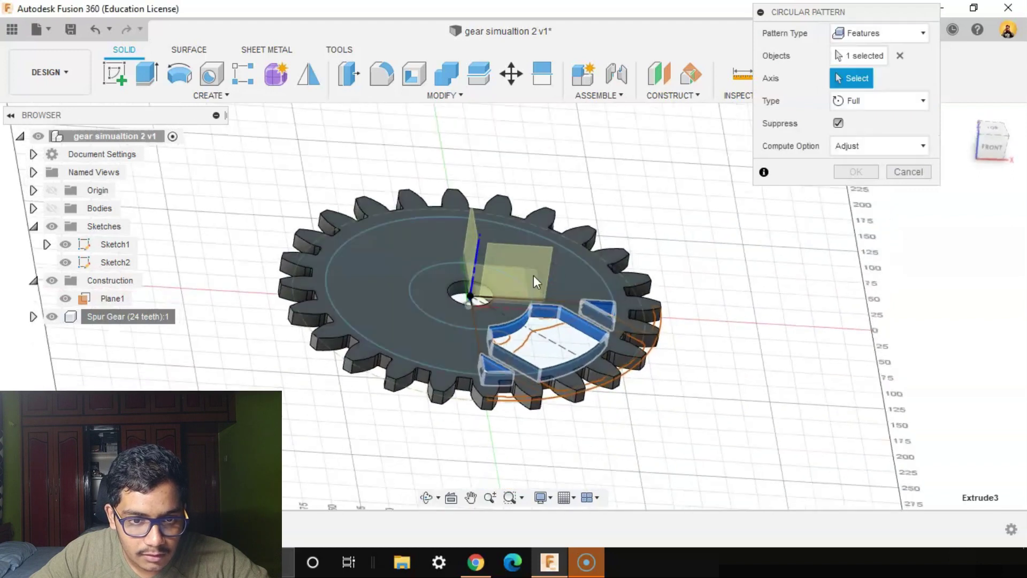
left_click(449, 288)
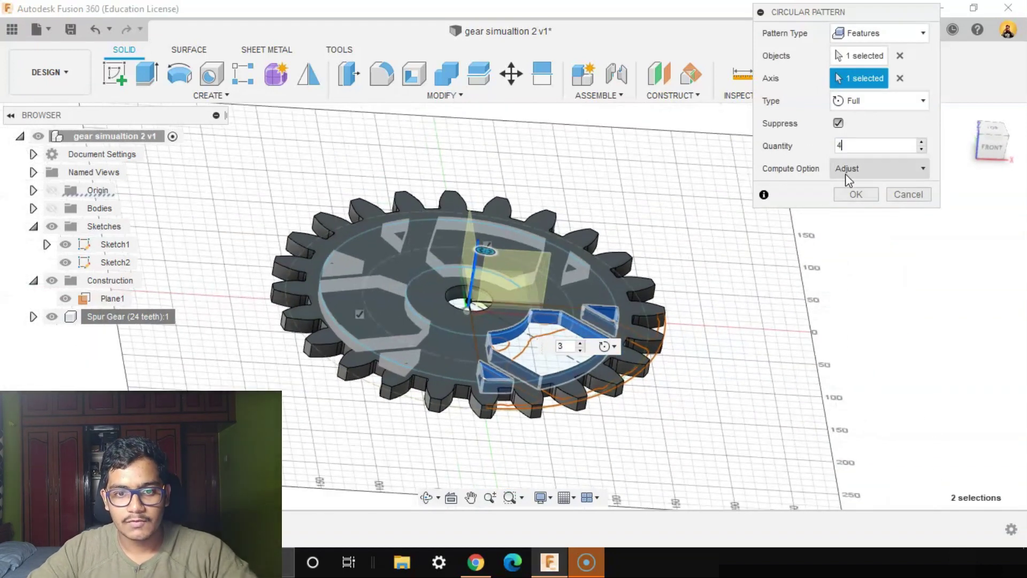
Set the pattern quantity to 4 and apply the circular pattern
type("4")
left_click(856, 194)
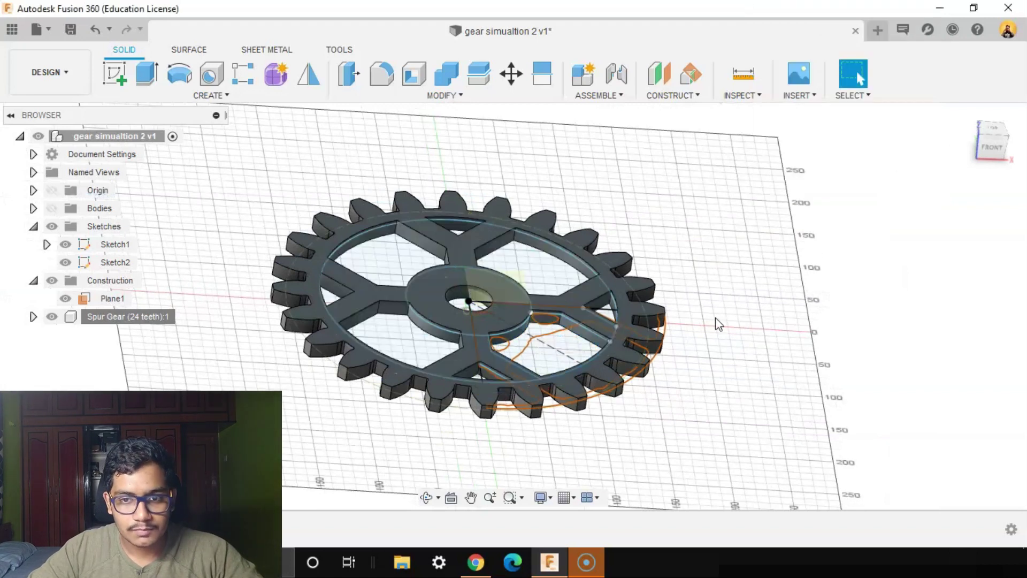
middle_click_drag(718, 321, 695, 291, "shift")
left_click(994, 131)
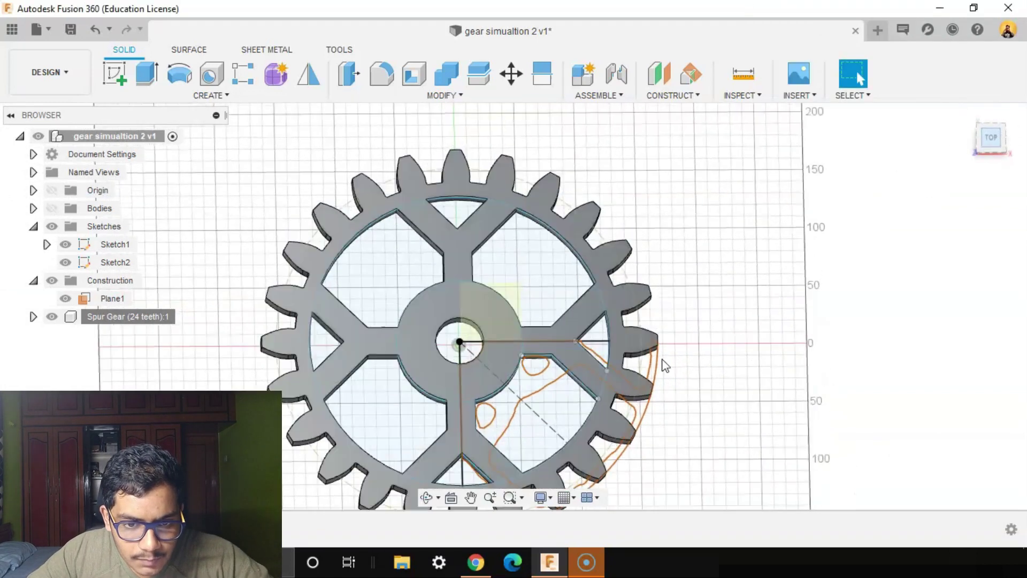
scroll(690, 335, "up", 2)
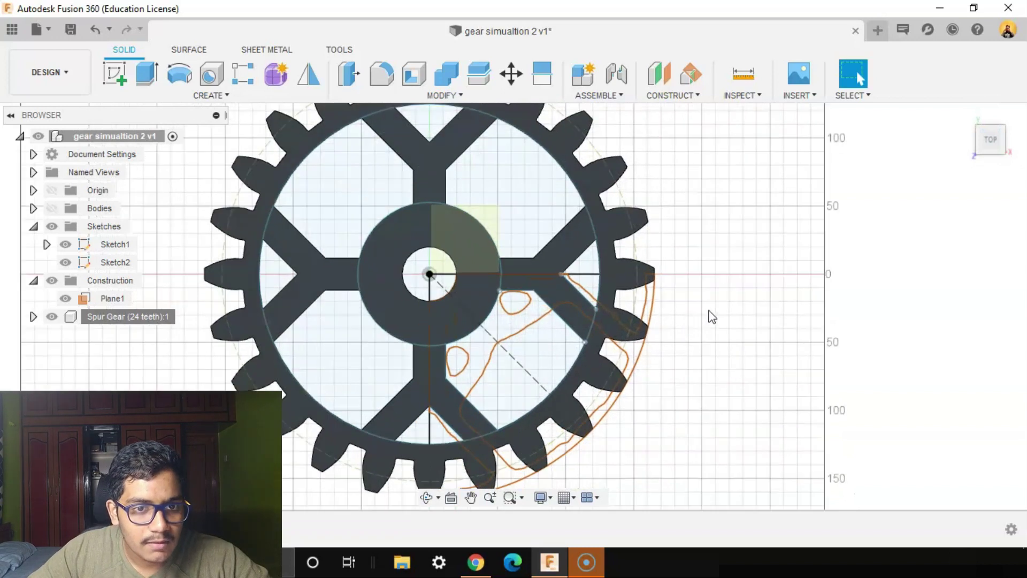
scroll(700, 294, "up", 1)
Start a fillet and try selecting the patterned and original cutouts, then clear them
left_click(382, 75)
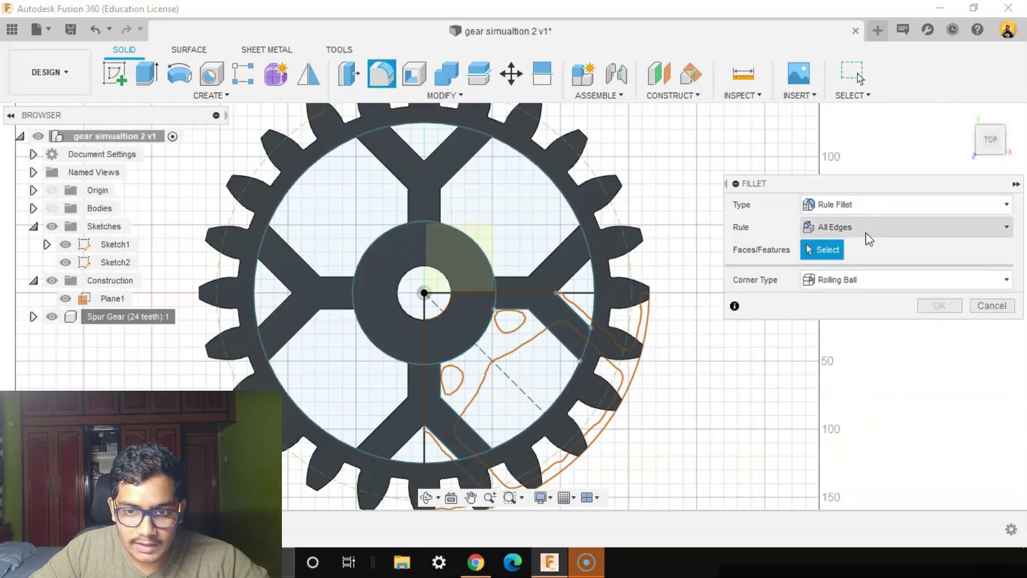
middle_click_drag(717, 326, 444, 460, "shift")
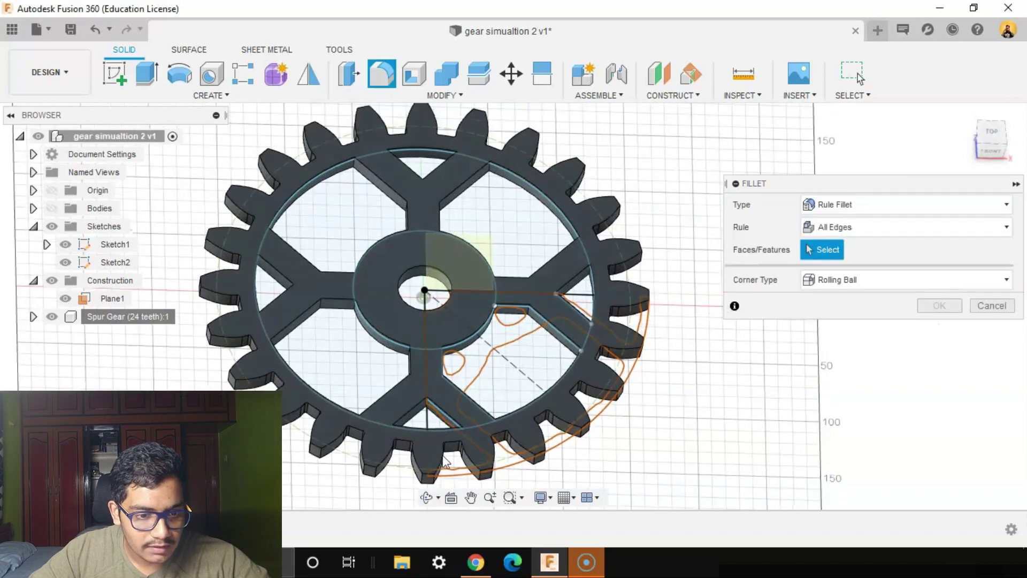
left_click(516, 265)
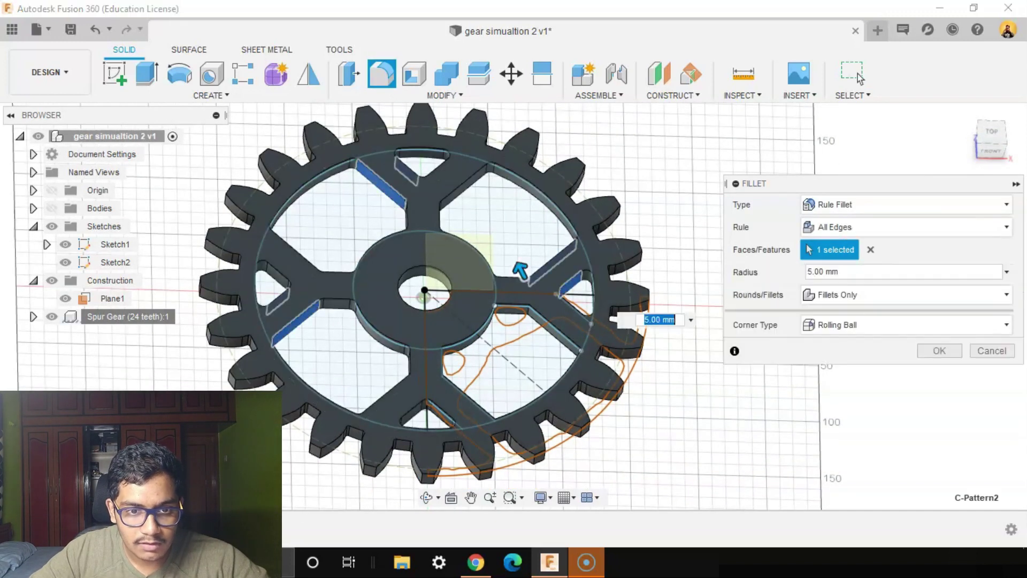
left_click(871, 249)
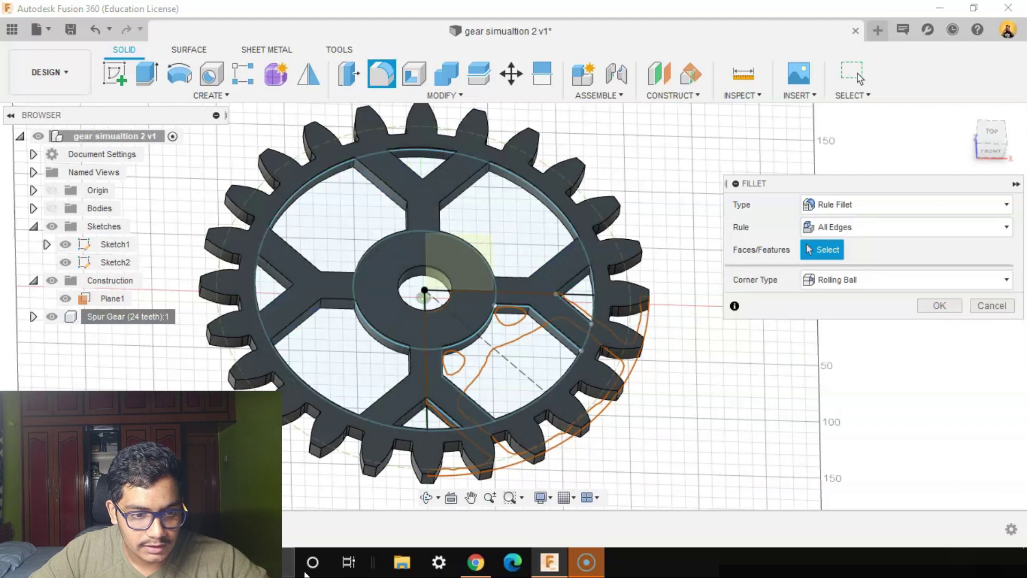
left_click(578, 303)
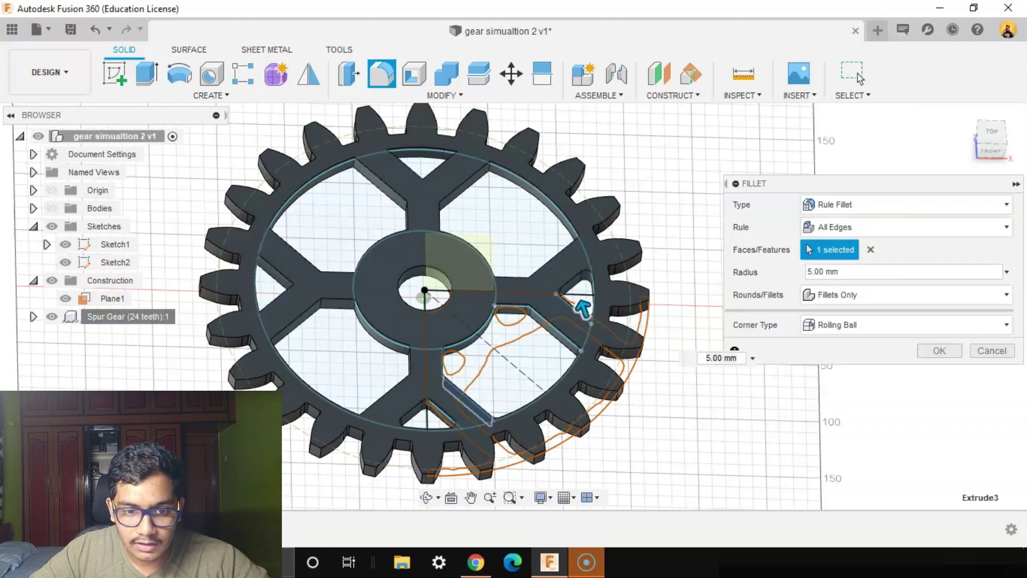
left_click(871, 250)
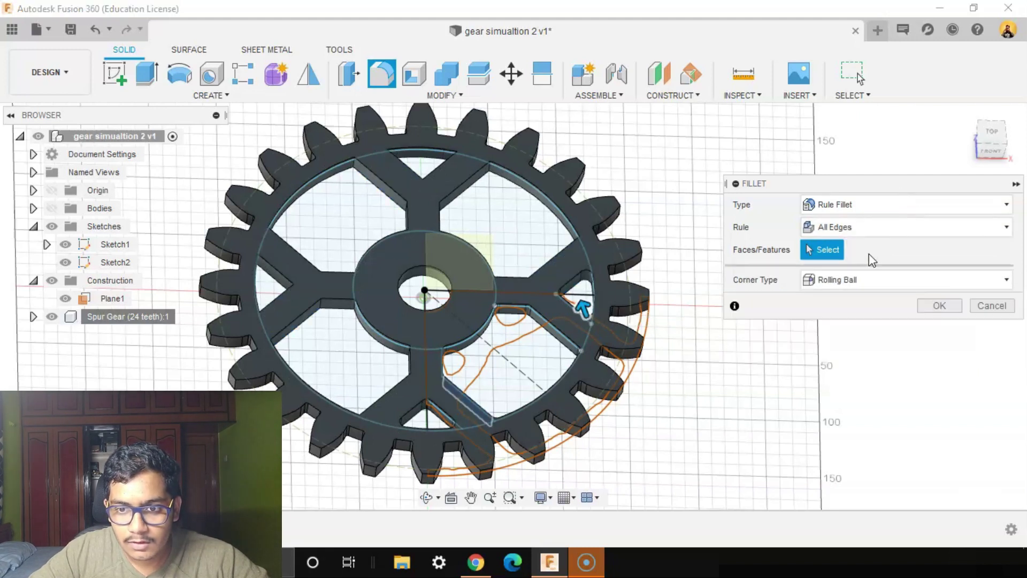
Set the fillet type to Rule Fillet with the All Edges rule
left_click(924, 207)
left_click(877, 230)
left_click(899, 207)
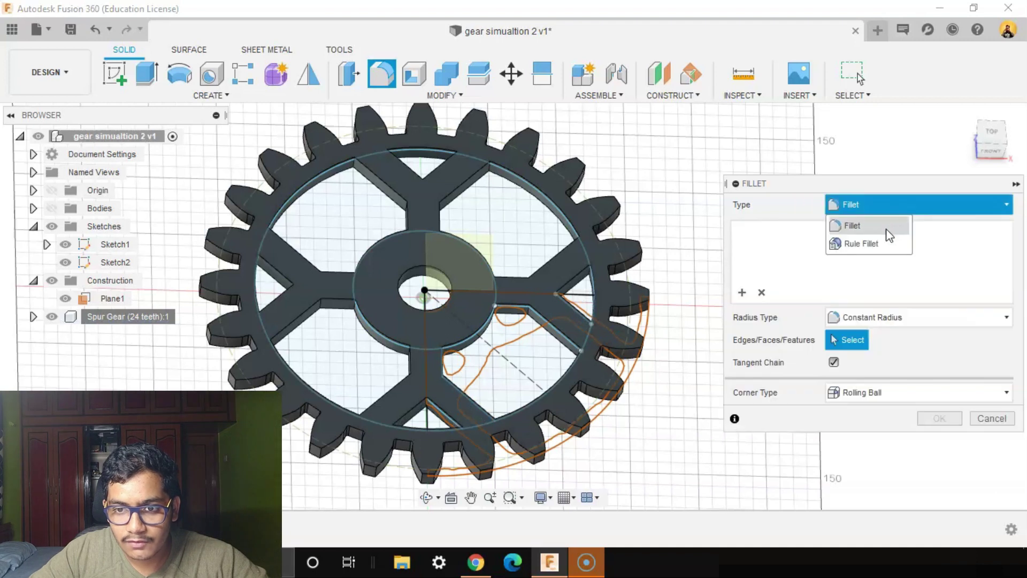
left_click(886, 243)
left_click(893, 227)
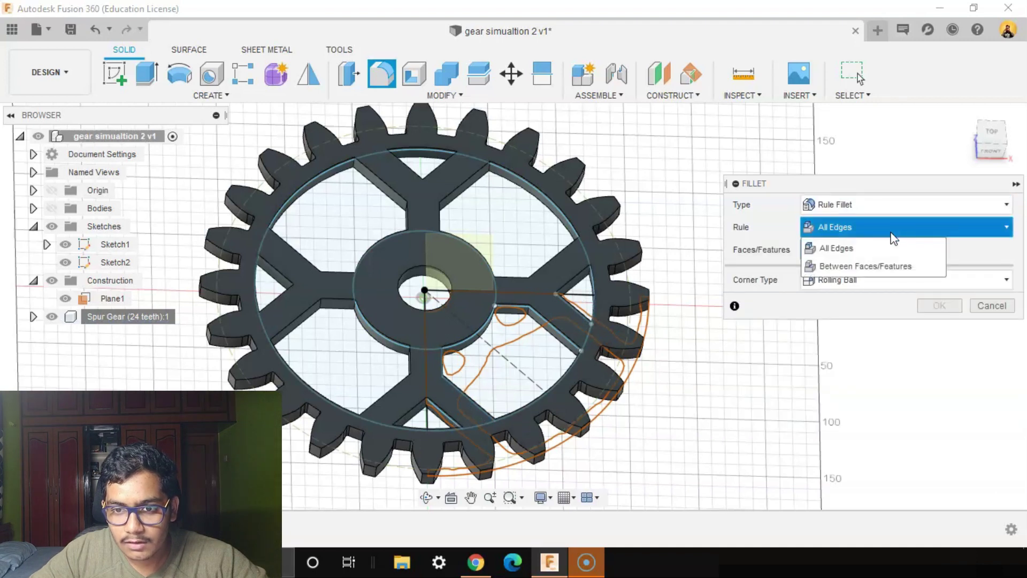
left_click(869, 267)
left_click(872, 228)
left_click(872, 250)
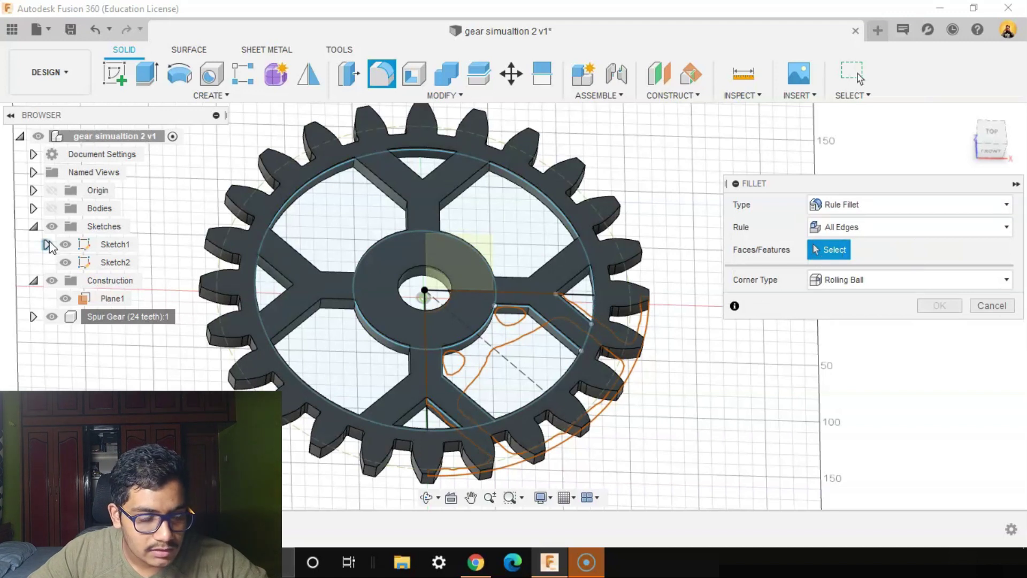
Hide sketches and fillet both cutout features with a 5 mm radius
left_click(52, 227)
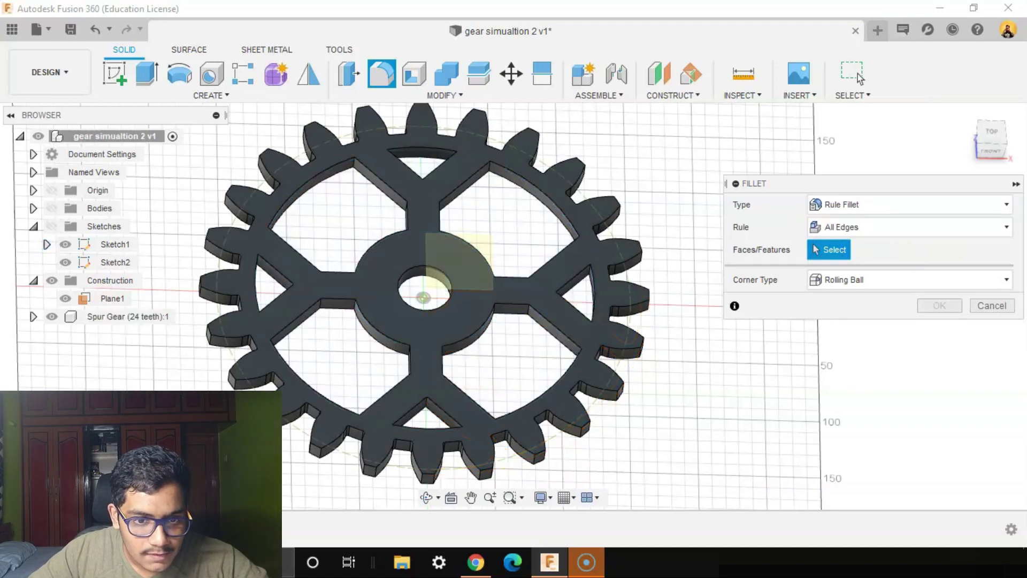
left_click(520, 270)
left_click(585, 316)
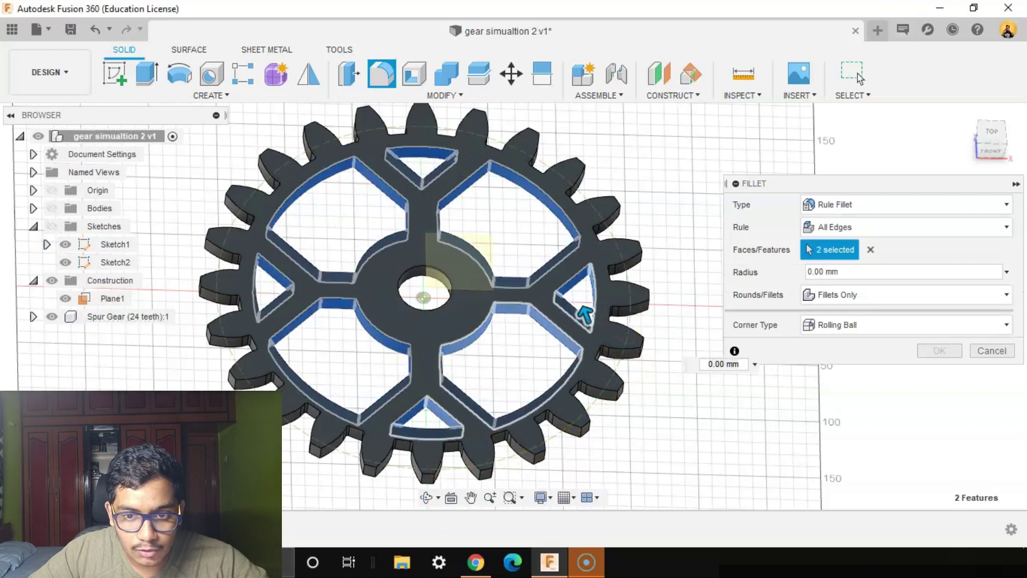
left_click(869, 272)
key("ctrl+a")
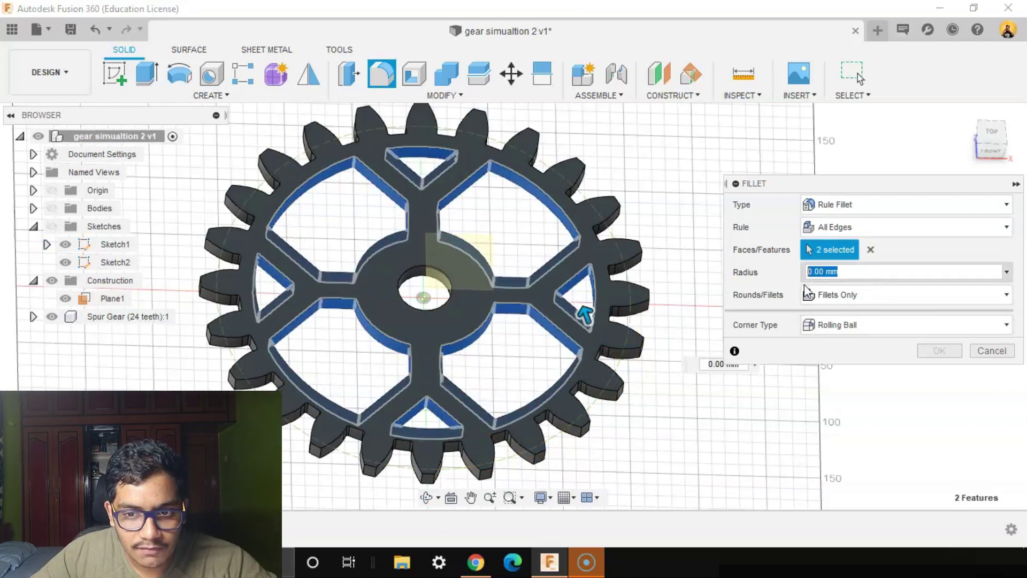
type("5")
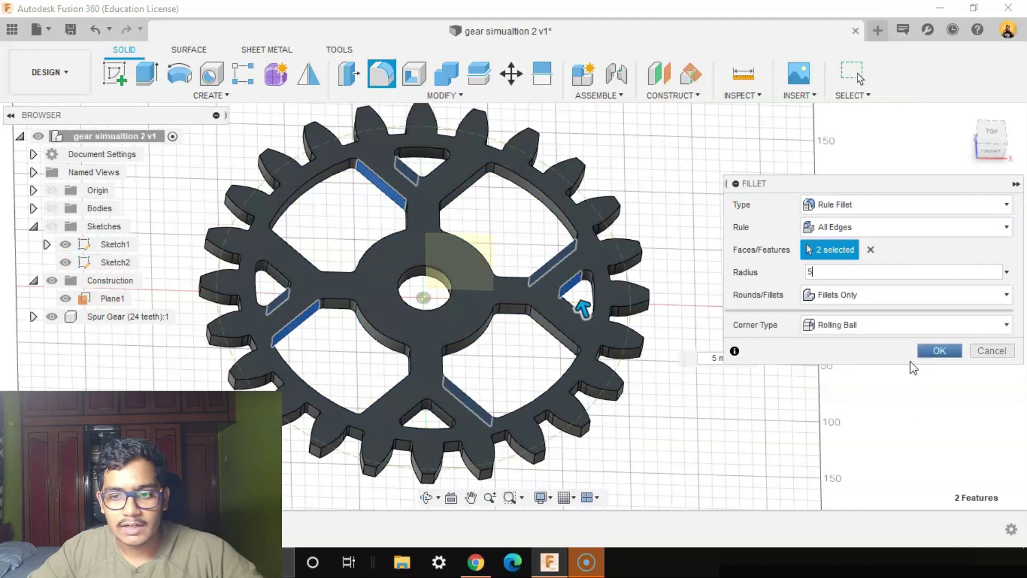
left_click(940, 351)
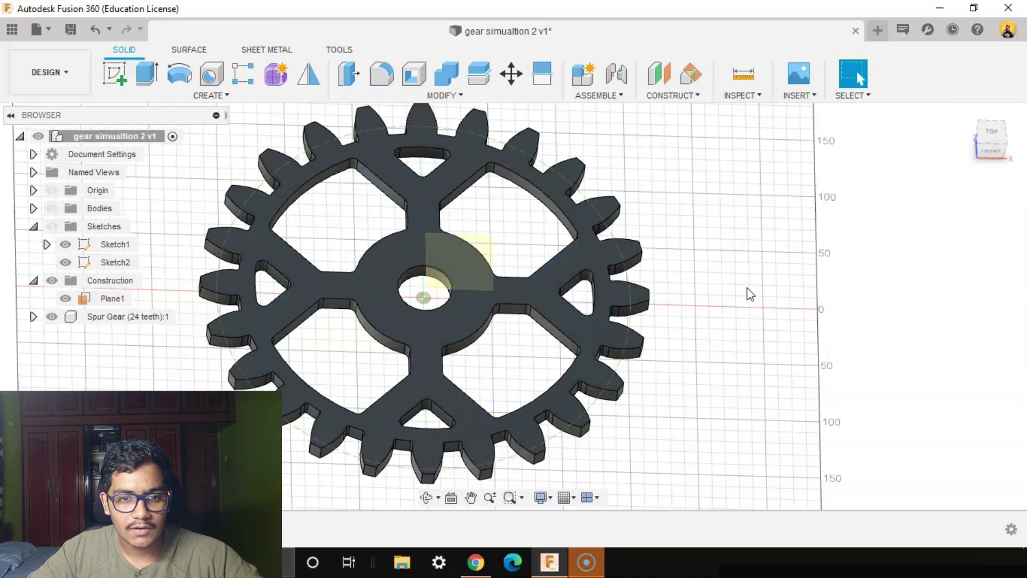
Switch to the Simulation workspace, close the shape optimization results and begin a new study
middle_click_drag(748, 294, 712, 276, "shift")
left_click(72, 72)
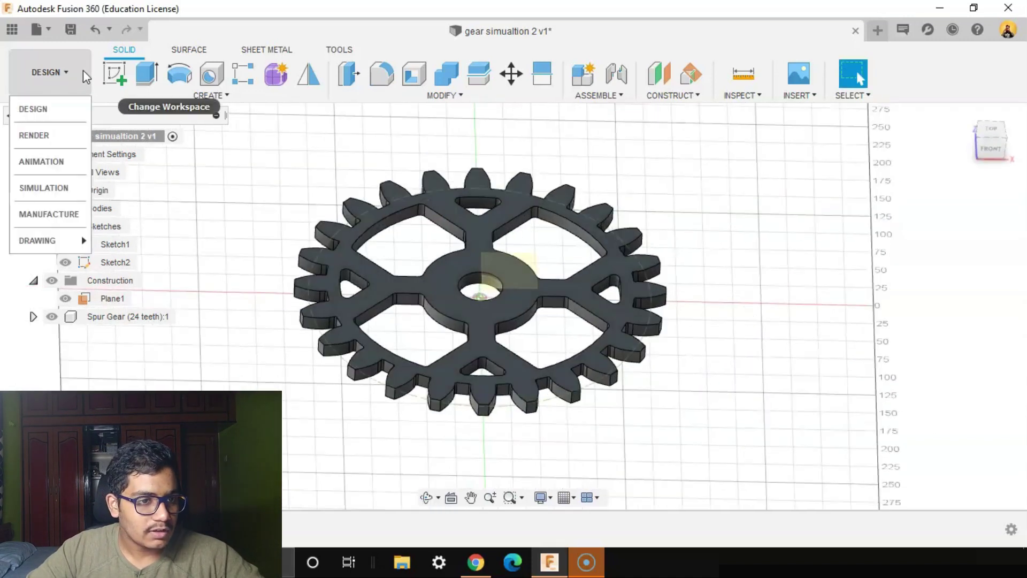
left_click(51, 187)
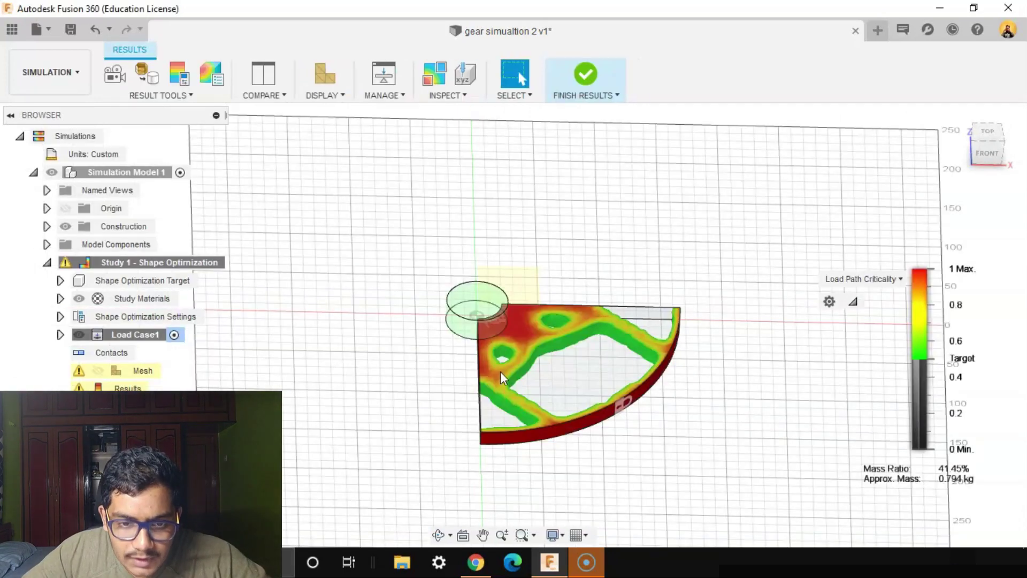
middle_click_drag(698, 421, 711, 252, "shift")
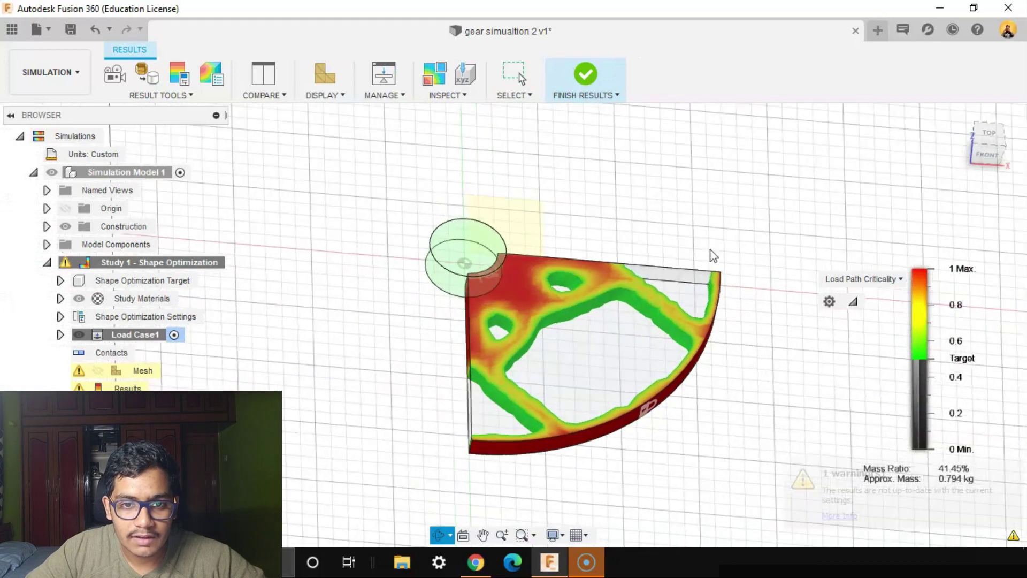
left_click(596, 72)
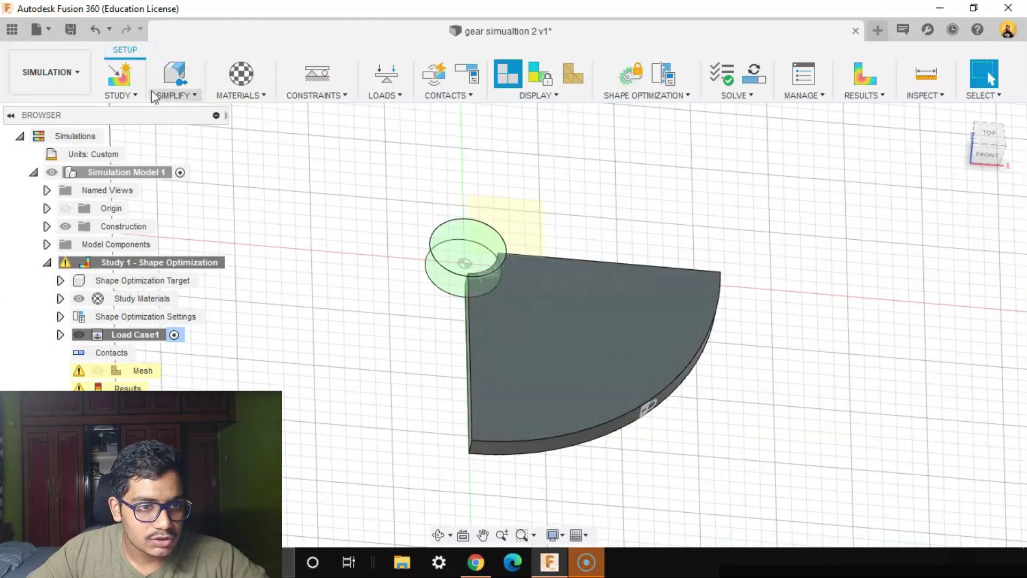
left_click(113, 81)
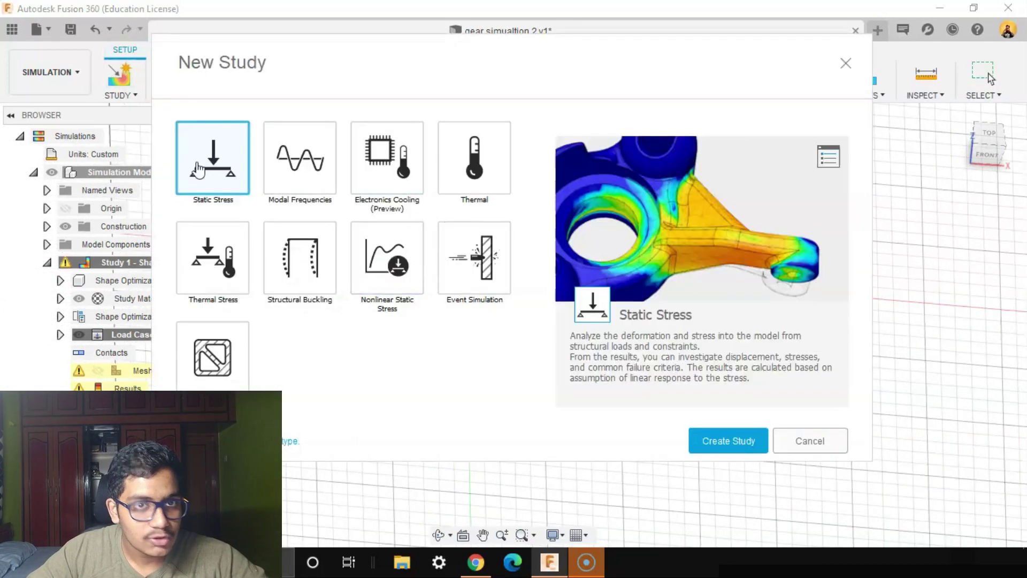
Create the Static Stress study and start a Simplify sketch on the gear's top face
left_click(712, 449)
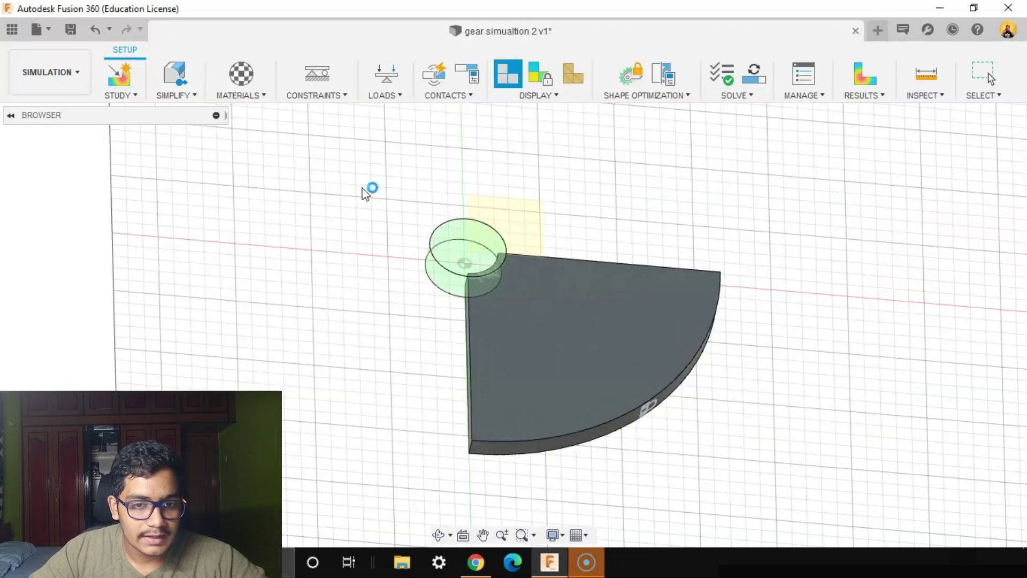
left_click(176, 75)
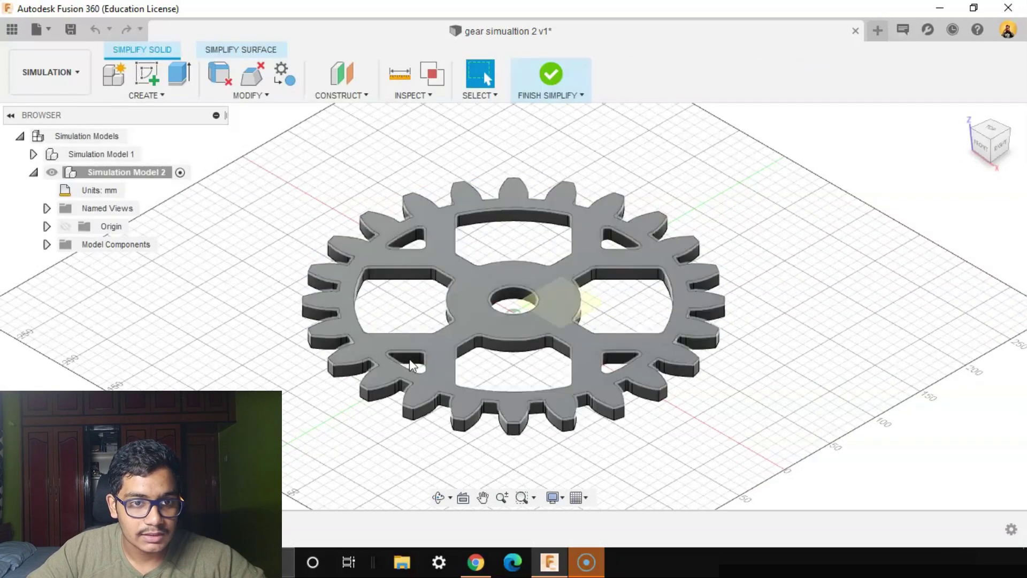
left_click(142, 76)
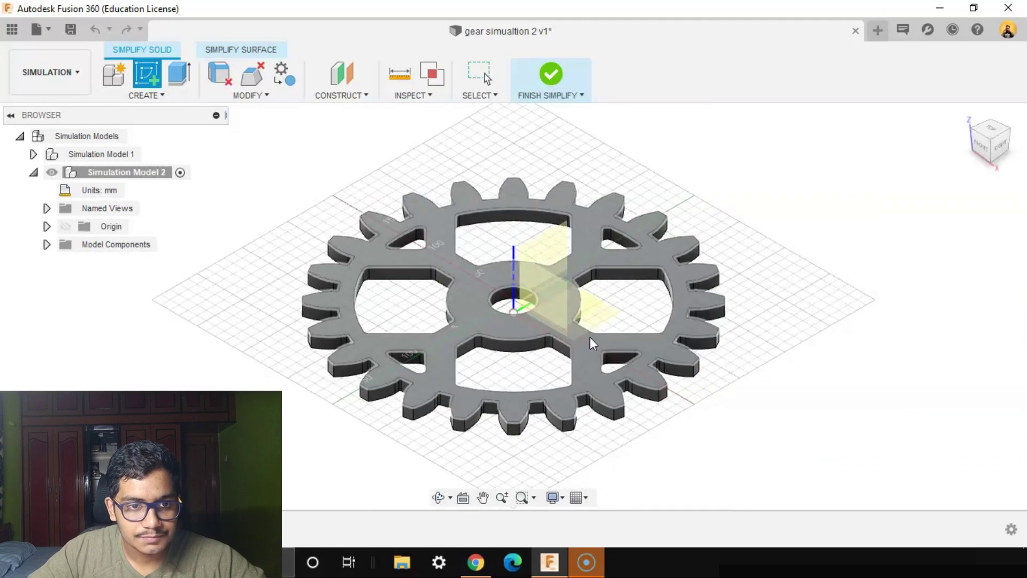
left_click(549, 259)
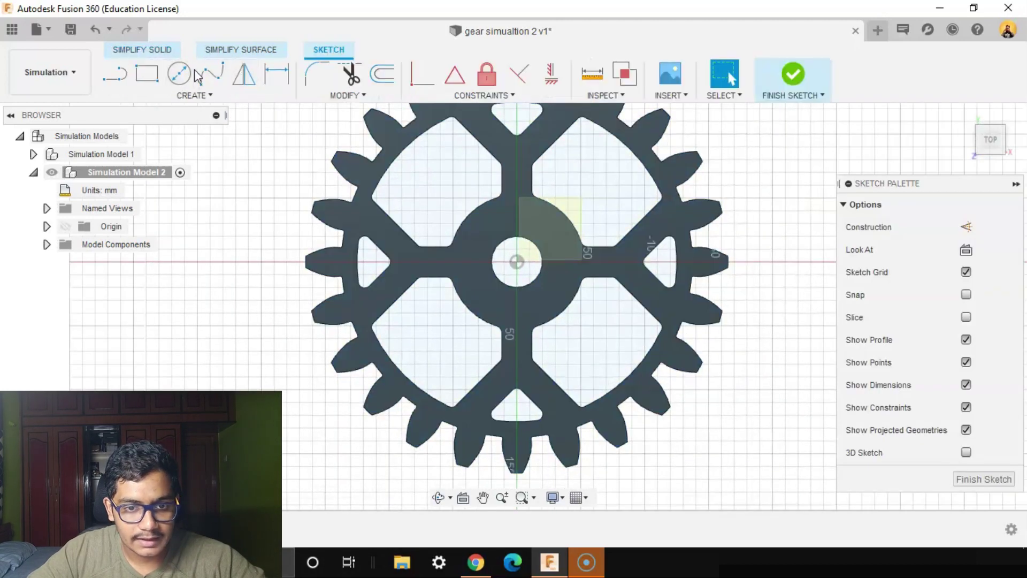
Draw a centre-diameter circle from the gear centre out to the tooth tips and finish the sketch
left_click(519, 271)
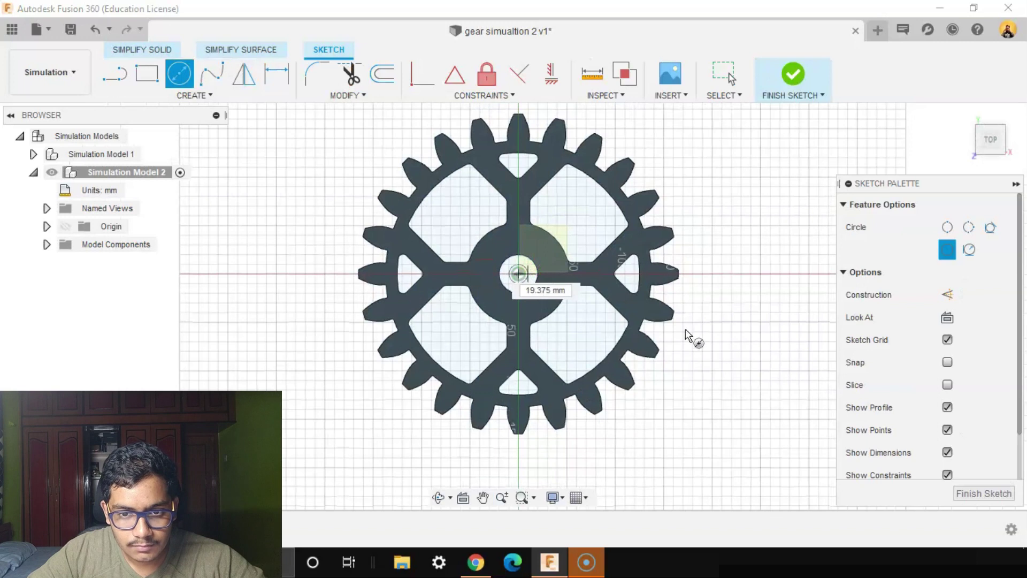
scroll(682, 278, "up", 2)
scroll(682, 284, "up", 4)
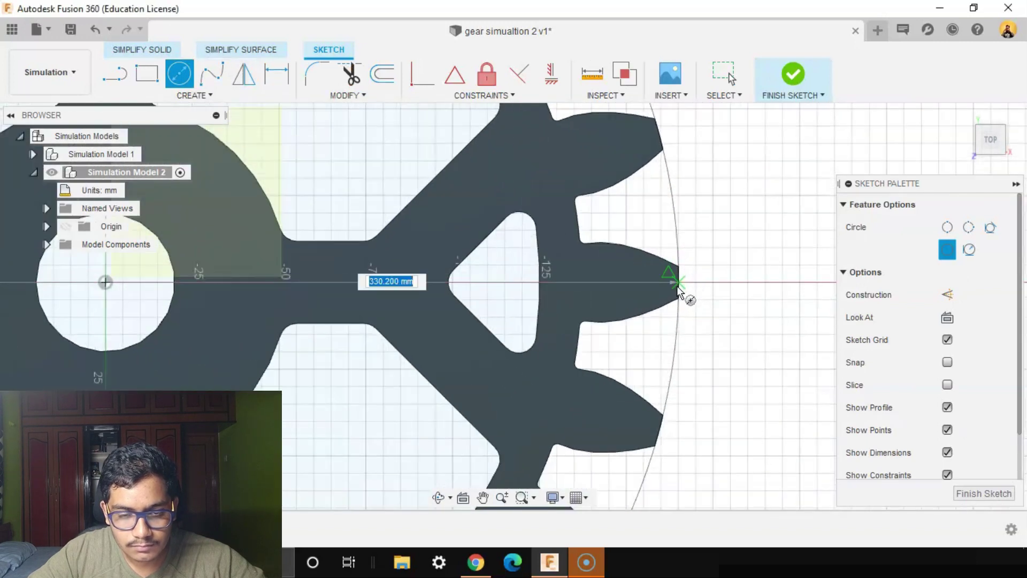
scroll(685, 292, "down", 3)
left_click(679, 292)
scroll(679, 292, "down", 4)
left_click(984, 493)
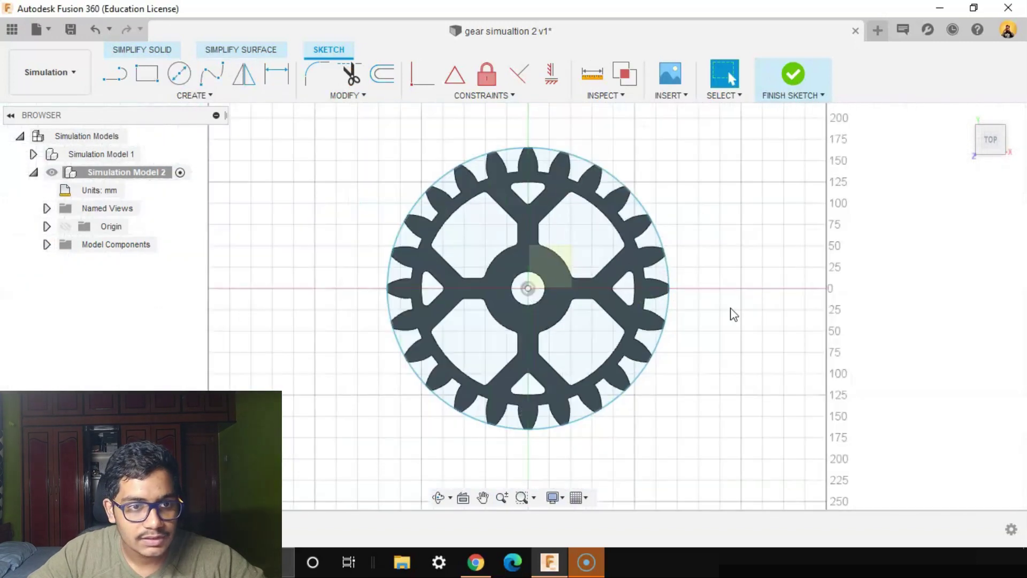
Start an extrude and window-select every sketch profile across the gear
left_click(178, 76)
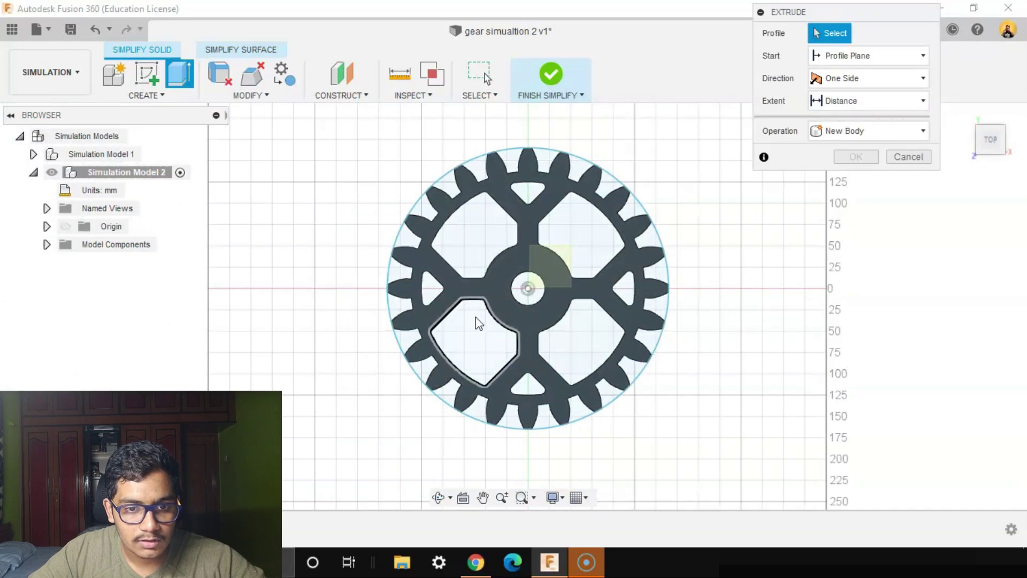
left_click(459, 317)
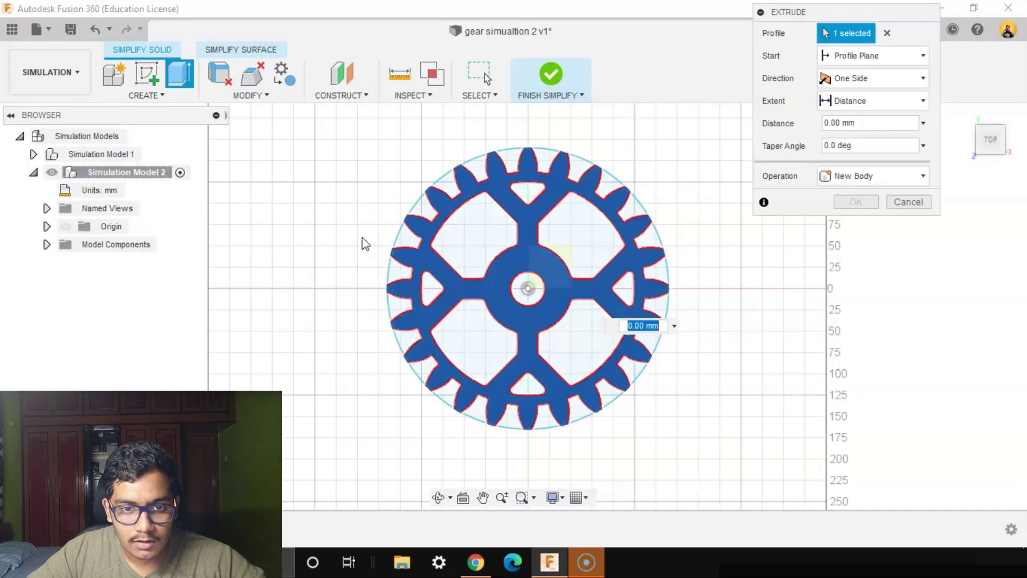
left_click_drag(324, 116, 700, 480)
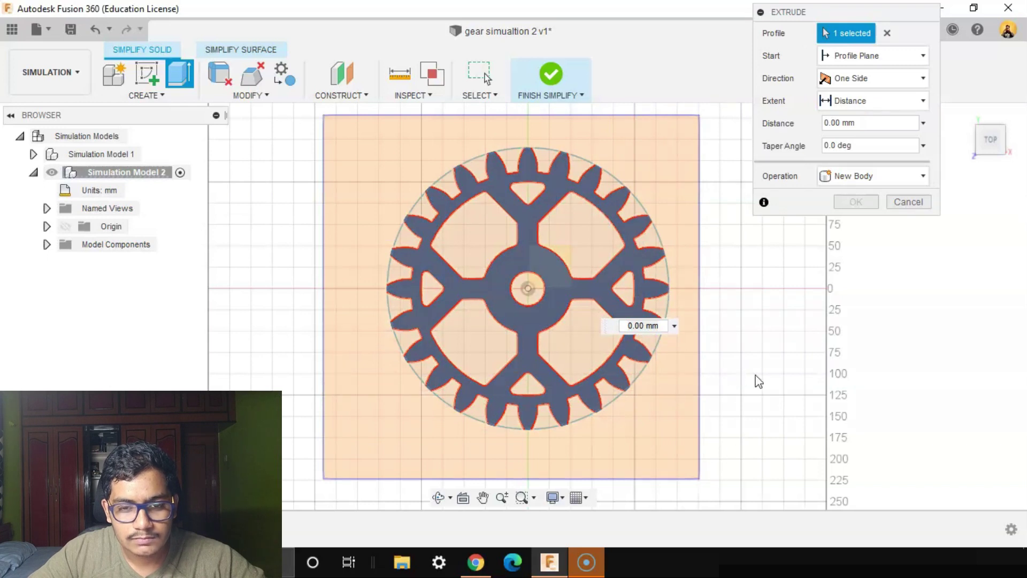
scroll(672, 381, "up", 3)
middle_click_drag(723, 370, 714, 341, "shift")
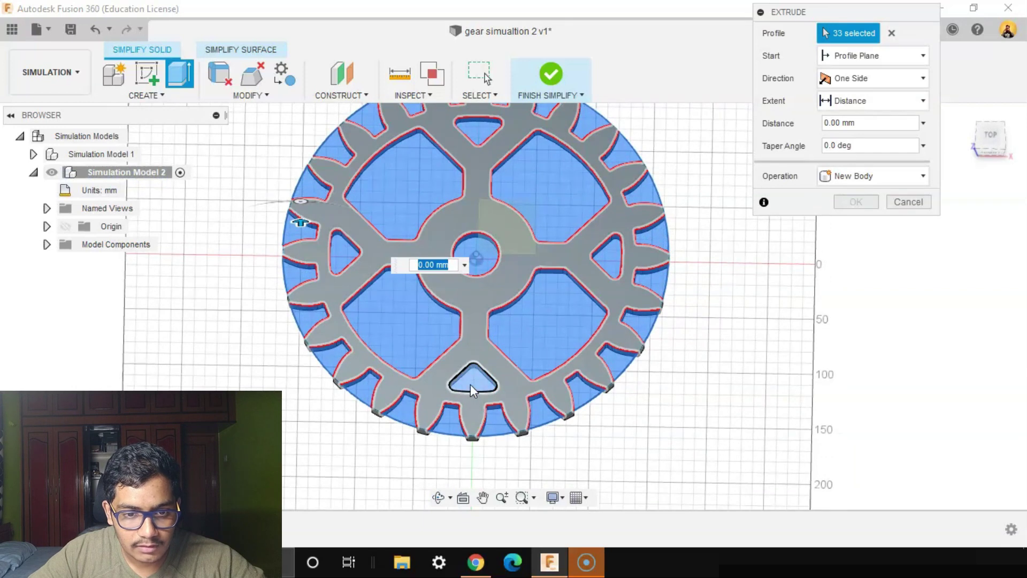
Deselect the centre hole, four spoke cutouts and four triangle cutouts, keeping the gear body profile
left_click(470, 384)
left_click(545, 319)
left_click(478, 256)
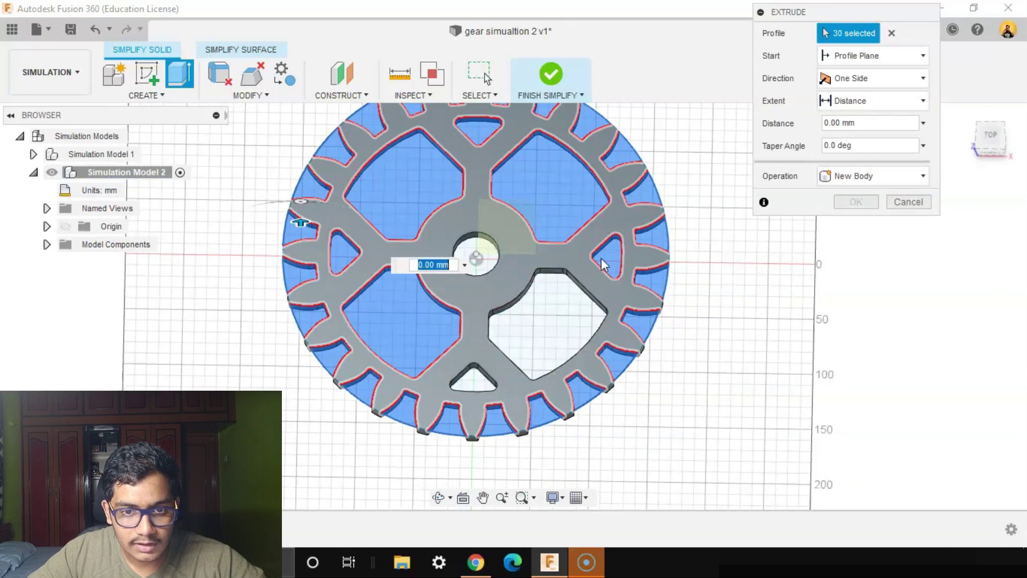
left_click(604, 257)
left_click(590, 228)
left_click(477, 131)
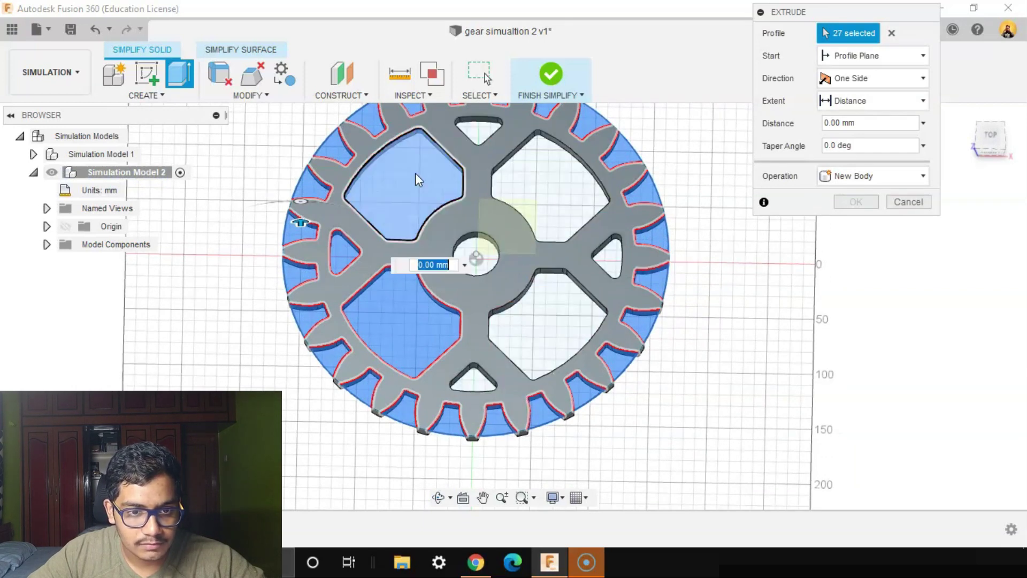
left_click(415, 173)
left_click(345, 252)
left_click(417, 350)
scroll(734, 369, "down", 2)
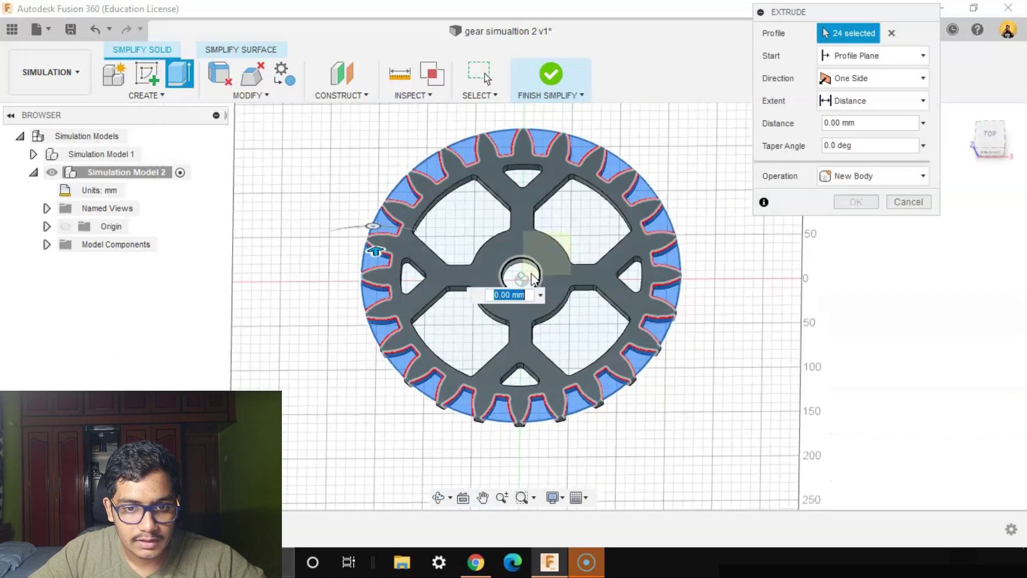
left_click(568, 276)
Extrude the profiles To Object up to the gear face as a Join
middle_click_drag(568, 276, 812, 326, "shift")
middle_click_drag(756, 341, 562, 260, "shift")
left_click(871, 101)
left_click(870, 142)
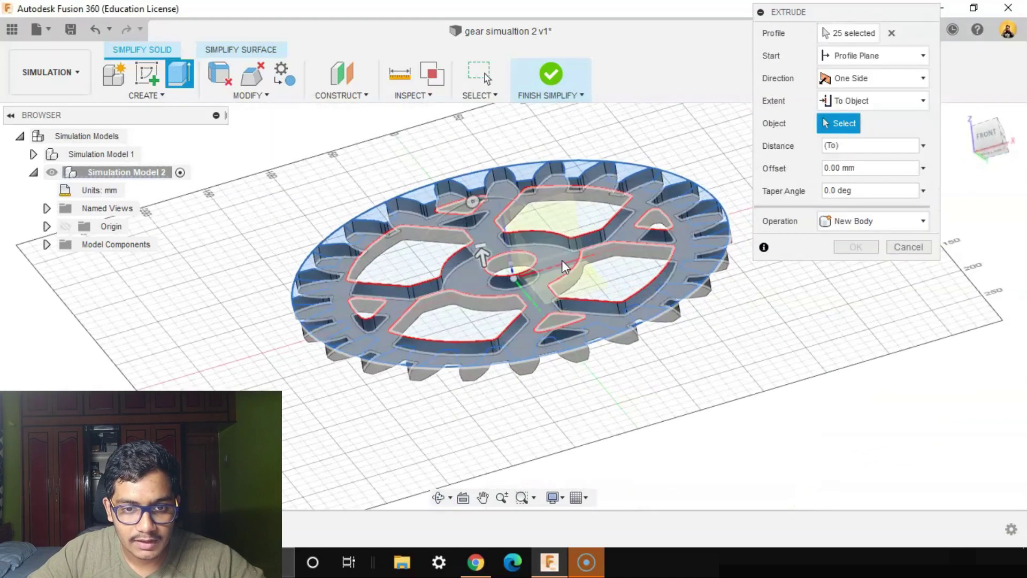
left_click(734, 328)
middle_click_drag(734, 327, 847, 287, "shift")
left_click(874, 243)
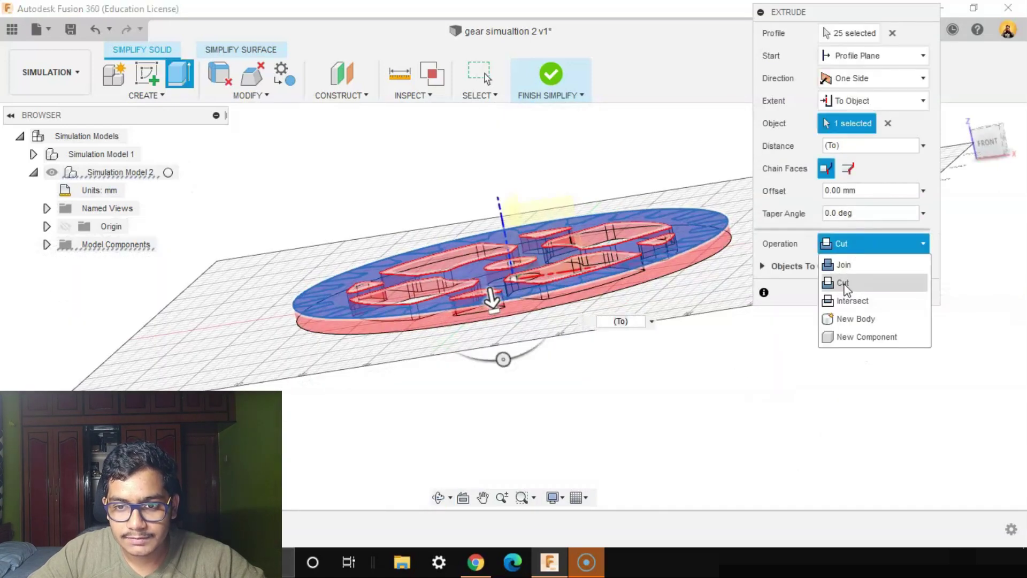
left_click(856, 283)
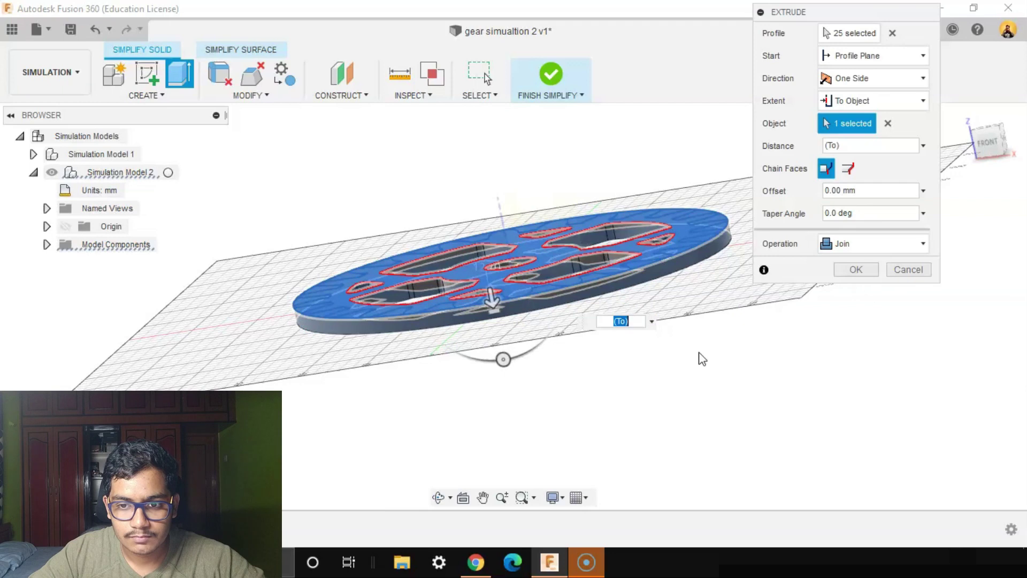
left_click(856, 269)
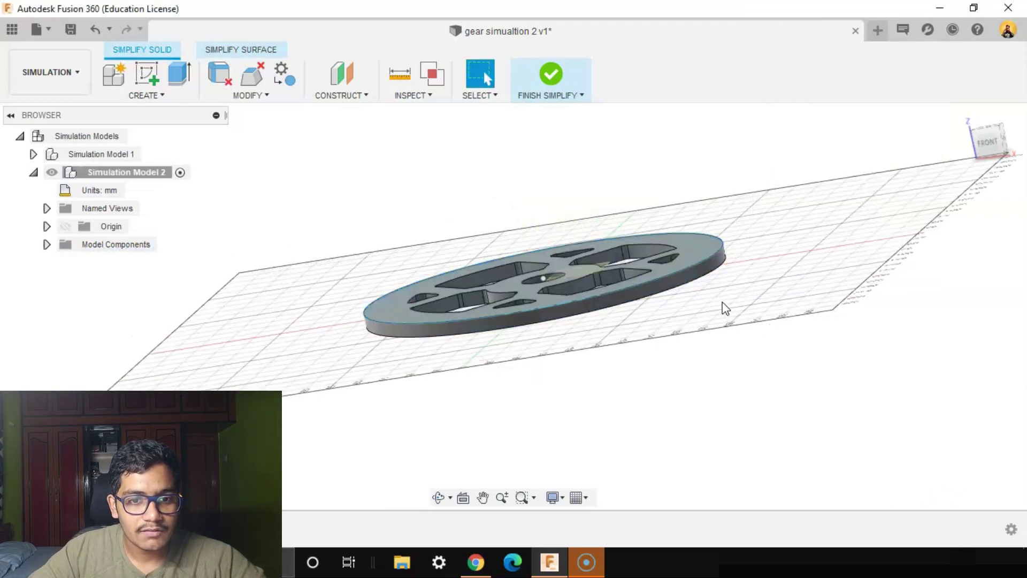
Finish Simplify and open the Study Materials settings
middle_click_drag(705, 309, 706, 342, "shift")
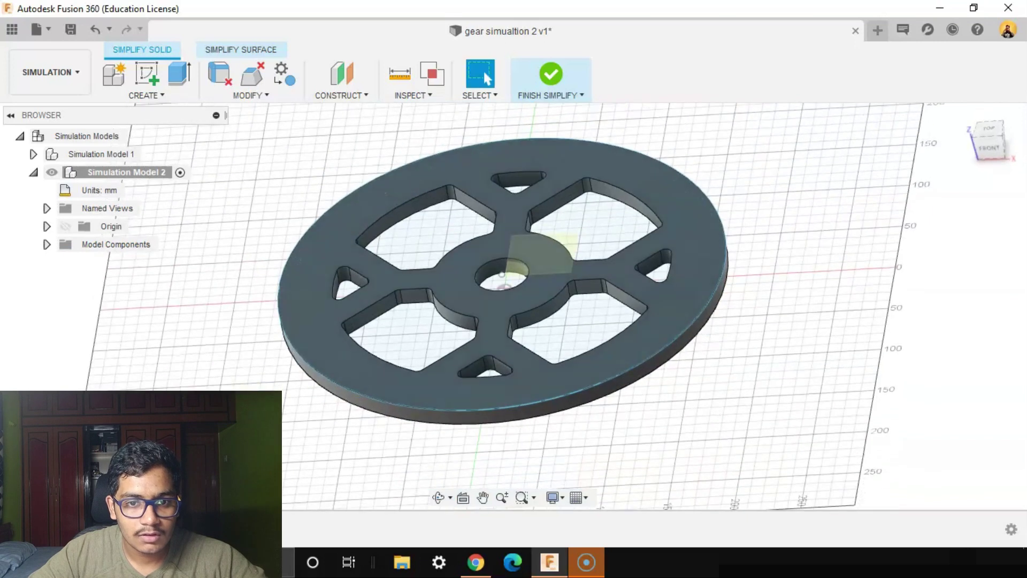
left_click(552, 77)
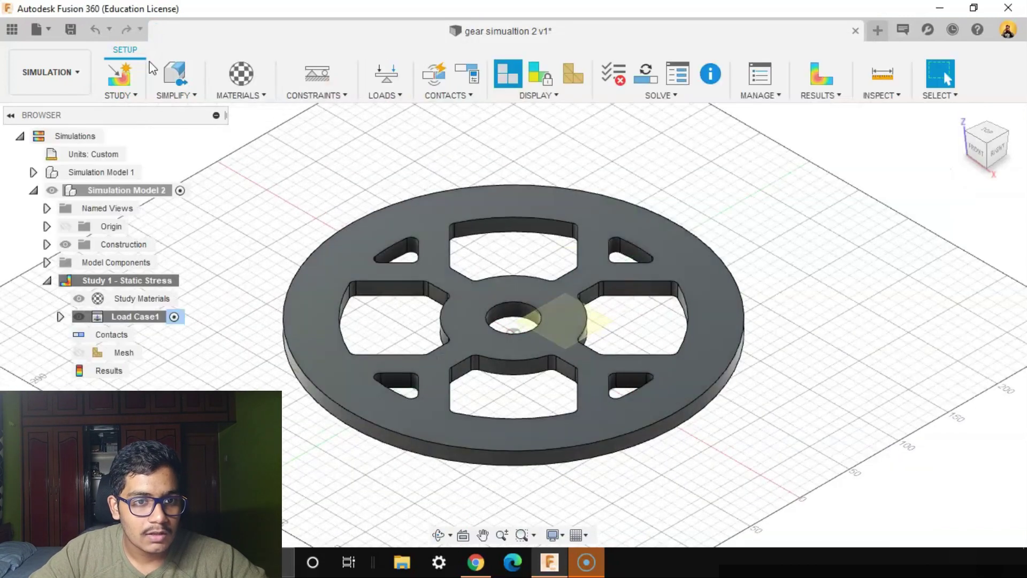
left_click(243, 96)
left_click(243, 113)
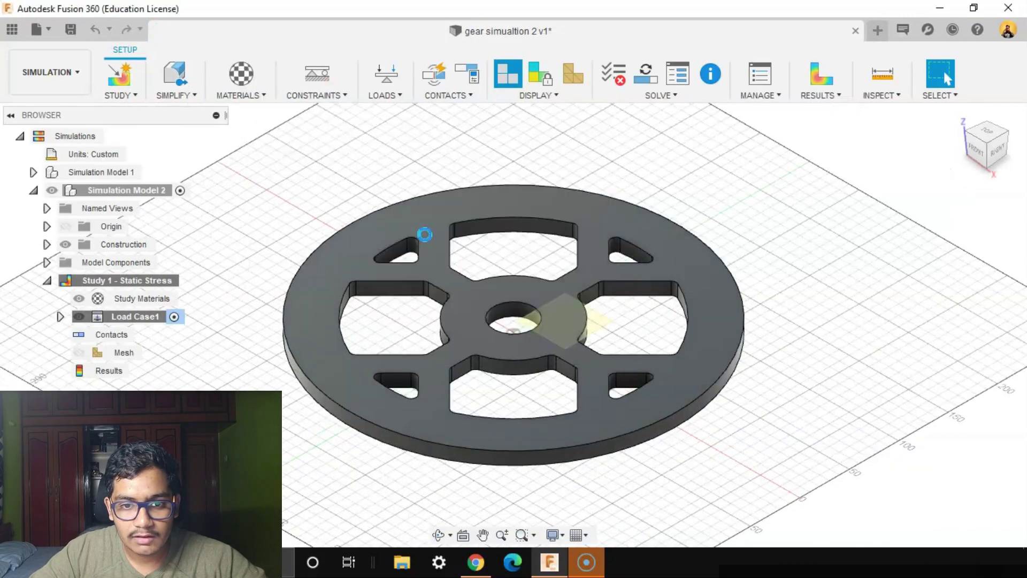
Change the gear's study material from Steel to Iron, Cast
left_click(827, 261)
left_click(830, 263)
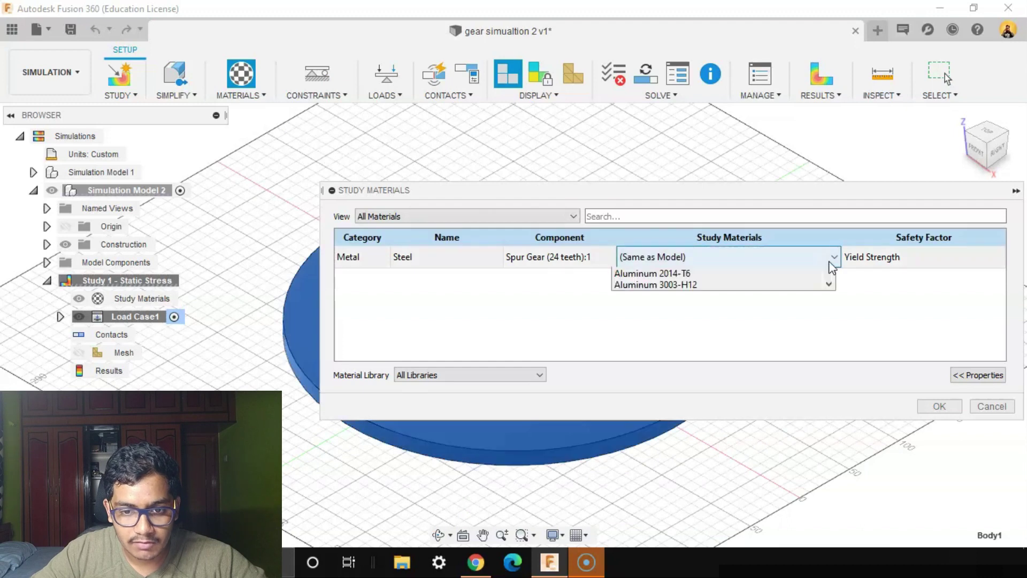
scroll(734, 401, "down", 5)
scroll(723, 428, "down", 10)
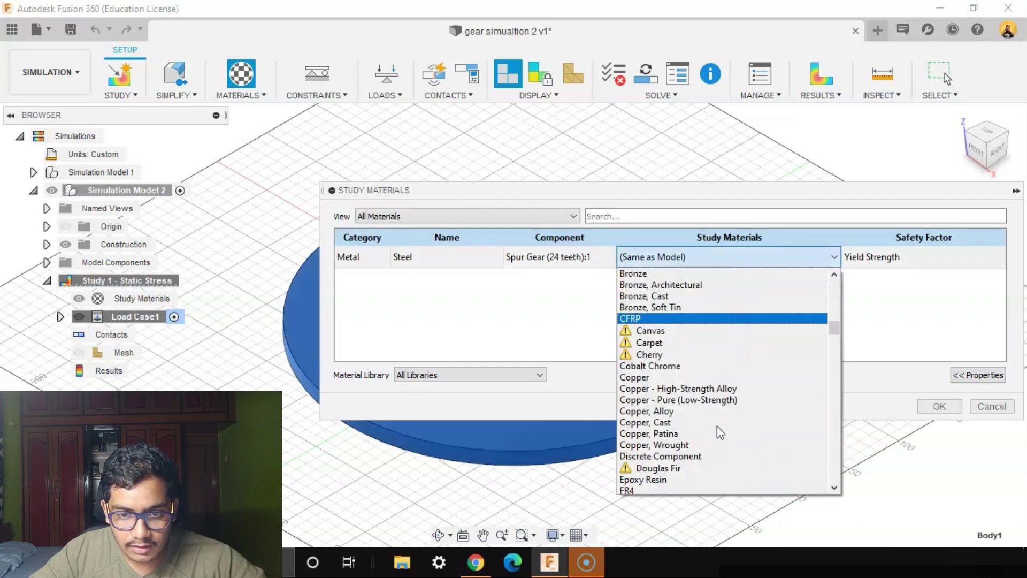
scroll(695, 460, "down", 10)
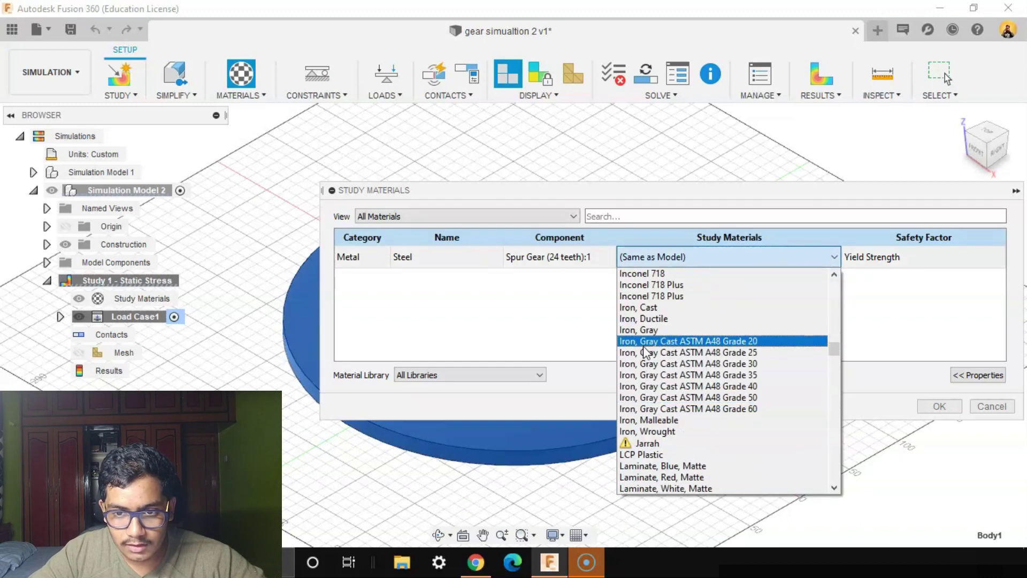
left_click(645, 306)
left_click(946, 408)
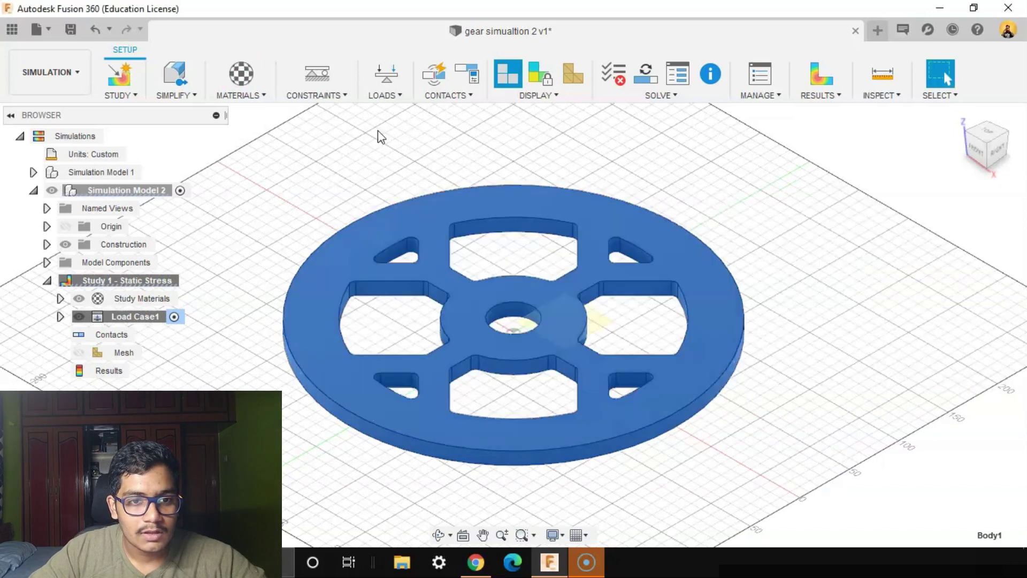
Add a fixed structural constraint on the disc's outer rim face
left_click(300, 89)
middle_click_drag(458, 156, 775, 349, "shift")
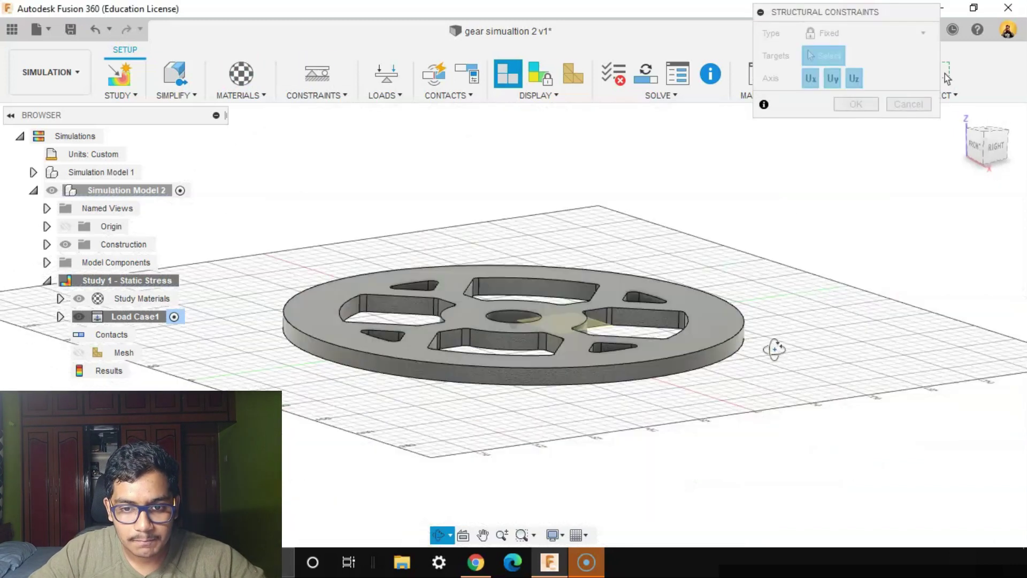
scroll(693, 360, "up", 3)
left_click(687, 362)
scroll(688, 363, "down", 3)
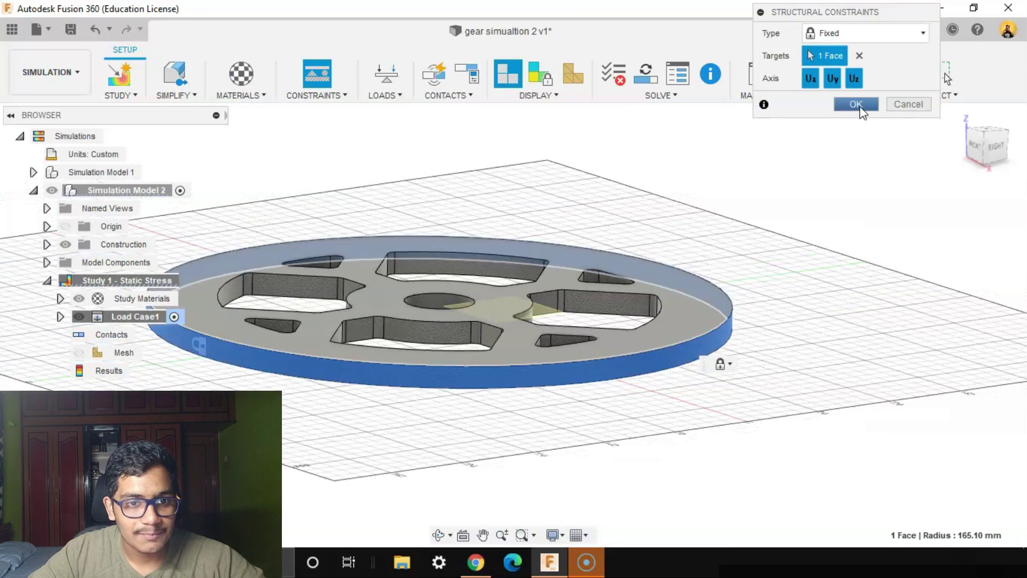
left_click(855, 104)
Apply a 1000 N mm moment load to the centre hole's inner face
left_click(385, 74)
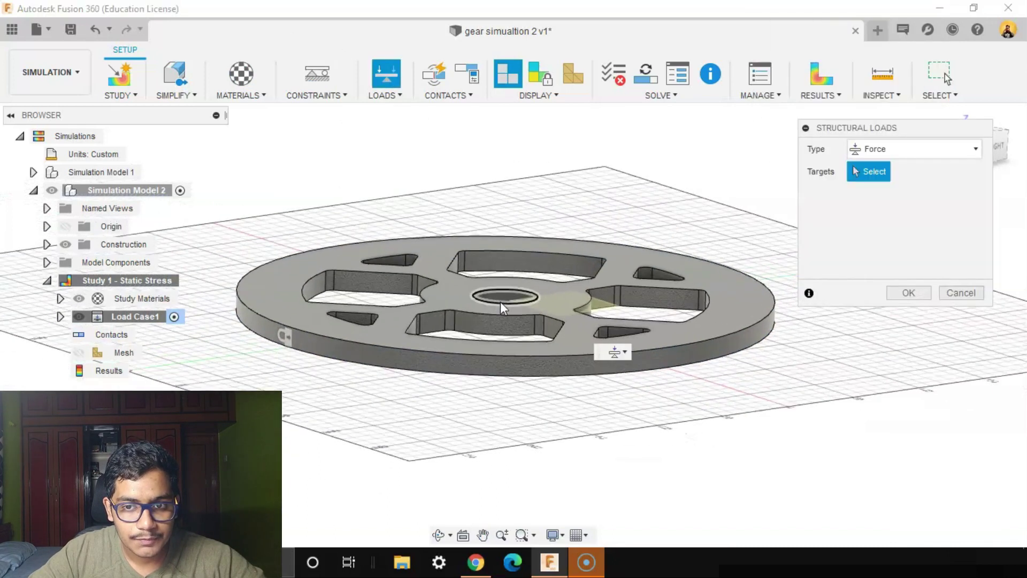
scroll(500, 301, "up", 5)
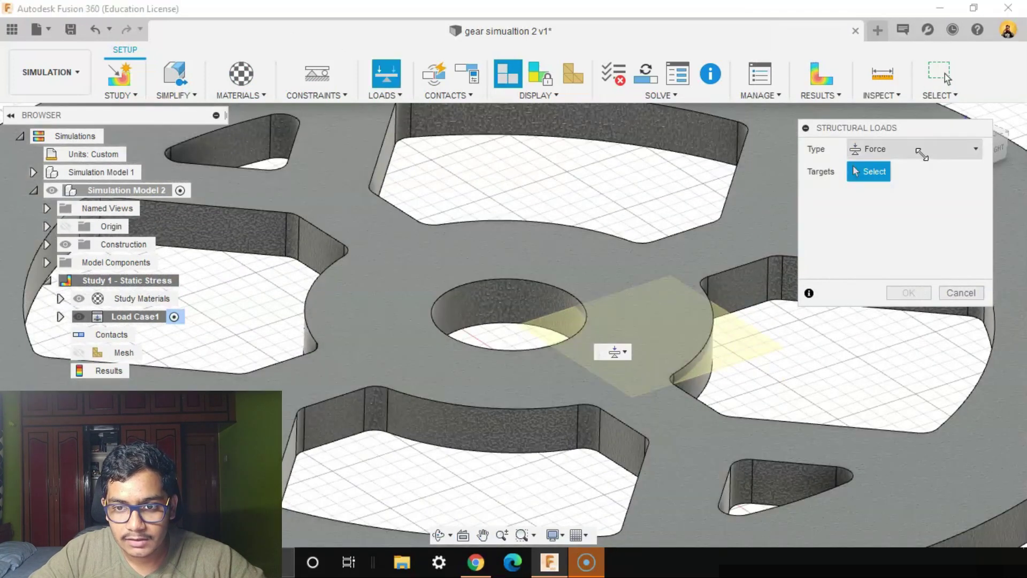
left_click(921, 149)
left_click(916, 204)
scroll(493, 308, "down", 2)
left_click(489, 303)
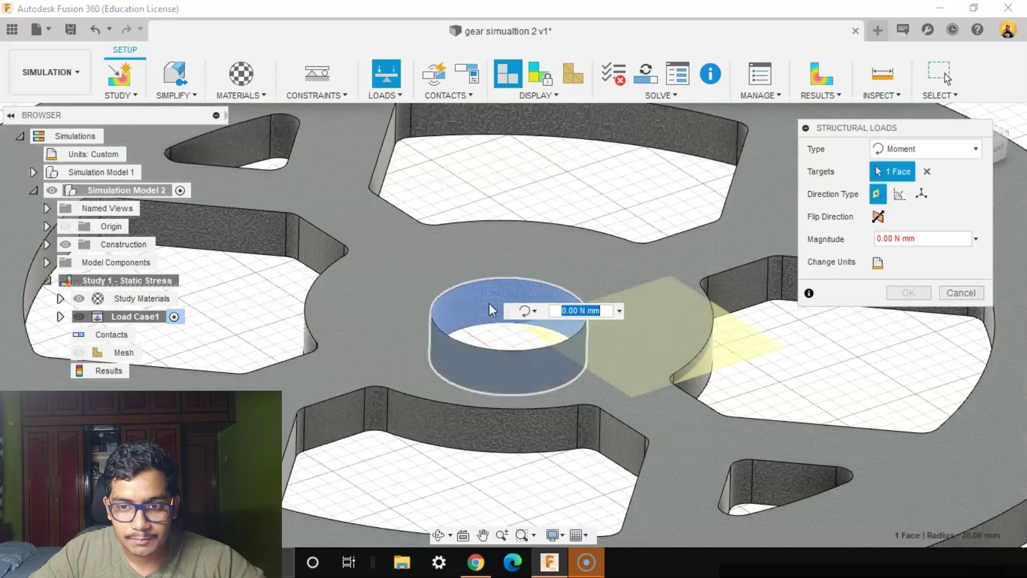
scroll(489, 303, "down", 3)
left_click(926, 239)
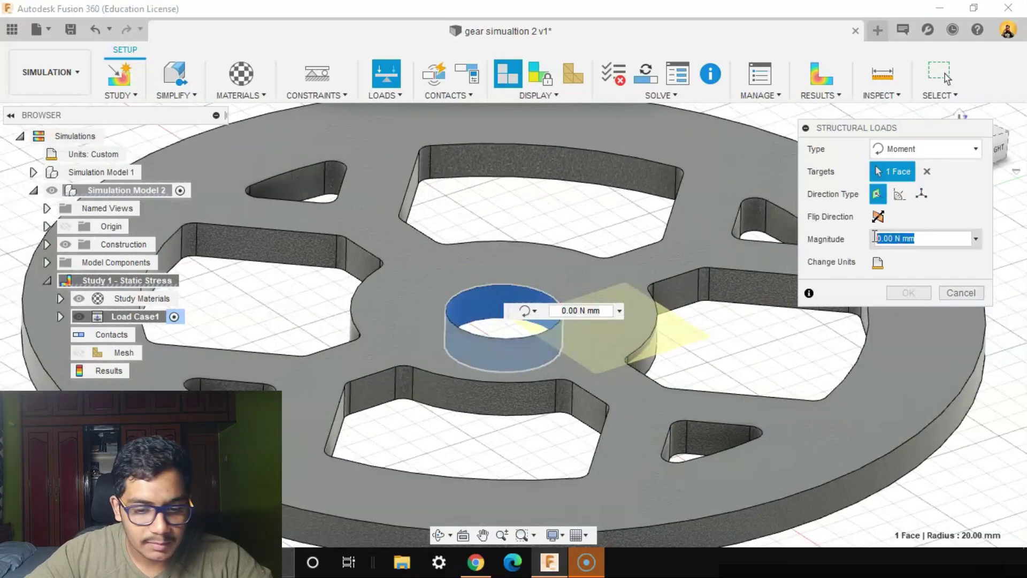
type("1000")
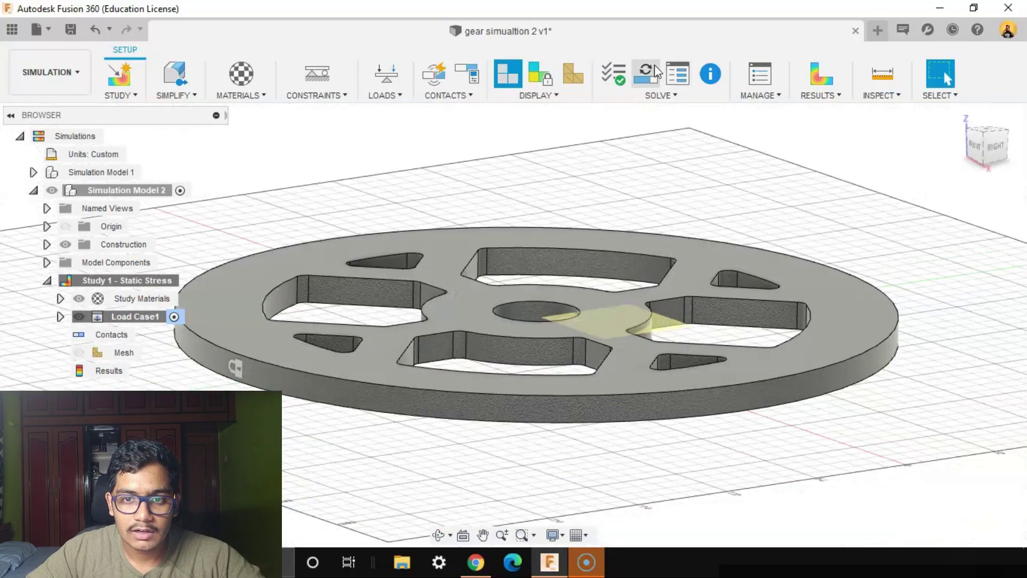
Solve the static stress study on the cloud and load its results, showing minimum safety factor 15
left_click(654, 72)
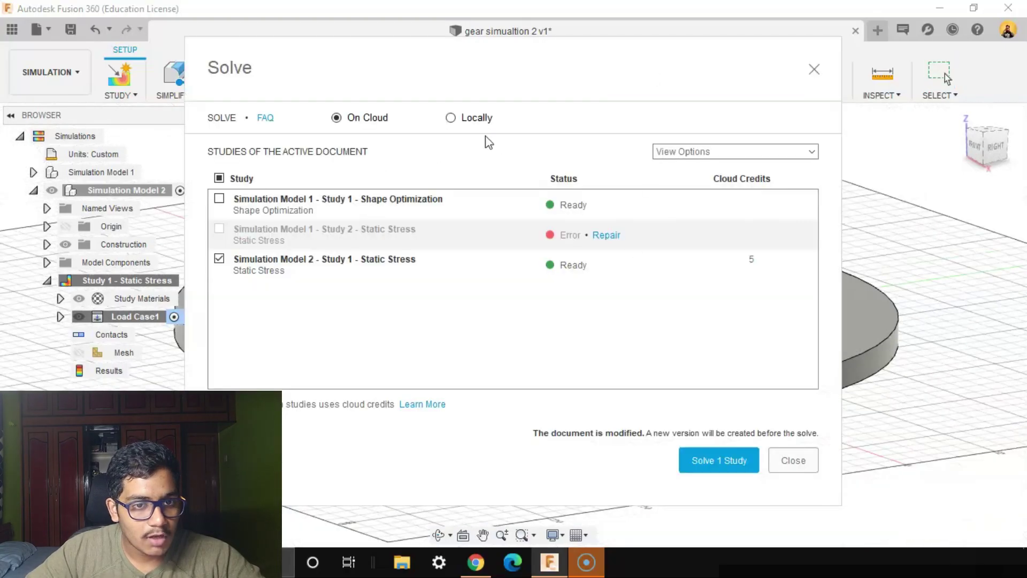
left_click(722, 459)
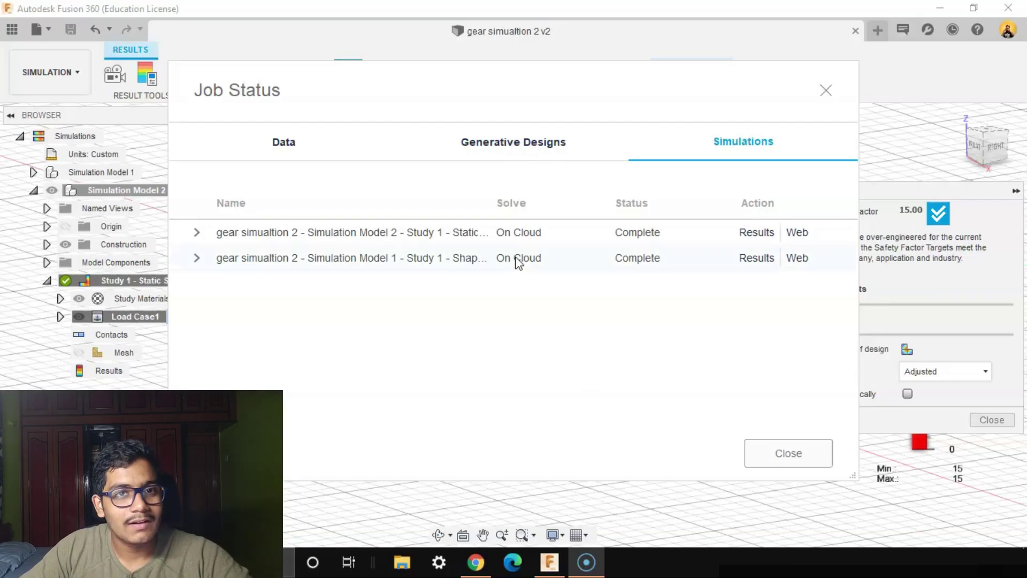
left_click(811, 458)
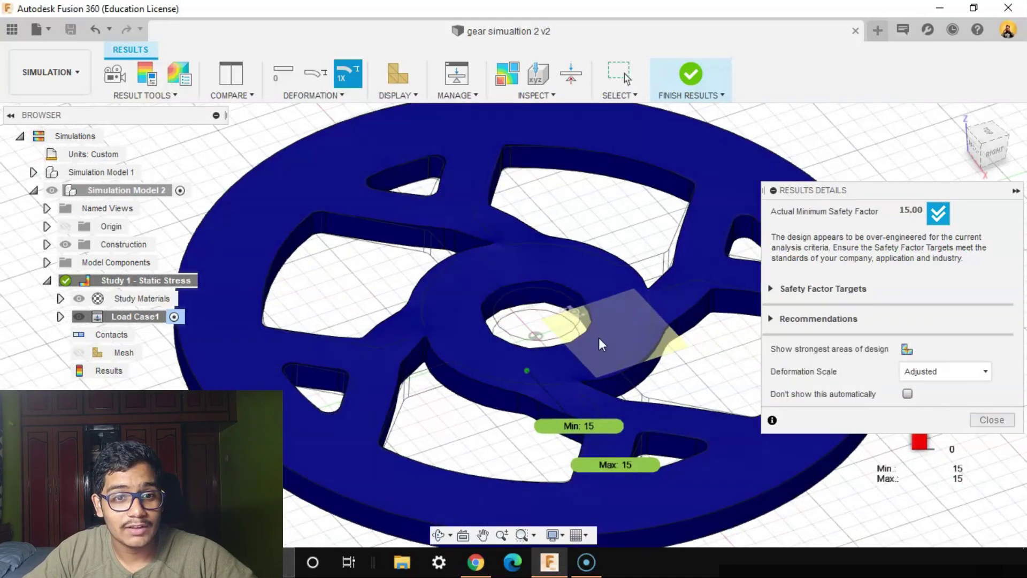
Dismiss the results summary and show the Displacement plot, with a 2.346E-04 mm maximum
scroll(595, 331, "down", 2)
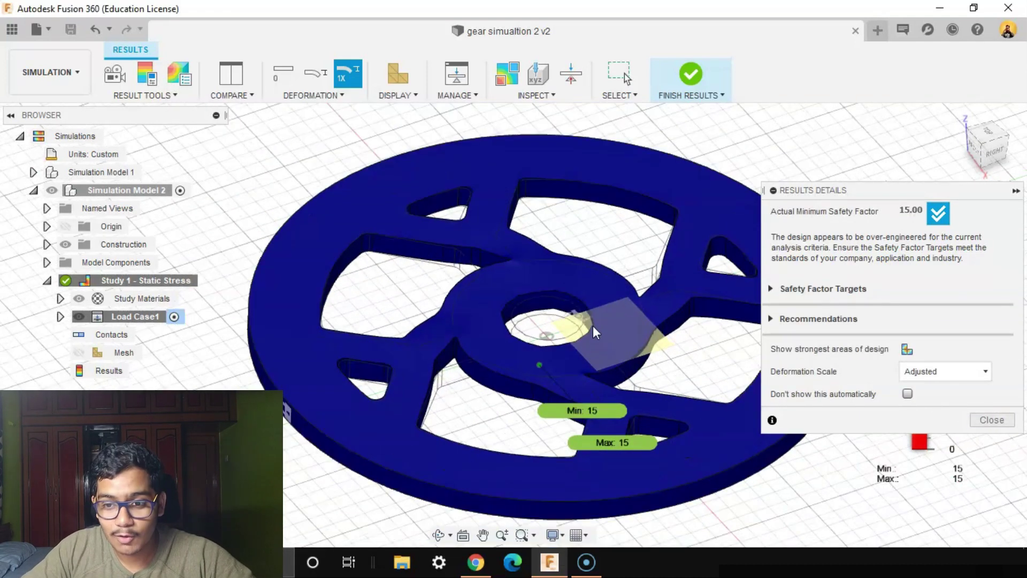
left_click(992, 419)
scroll(616, 412, "up", 2)
middle_click_drag(631, 415, 783, 379, "shift")
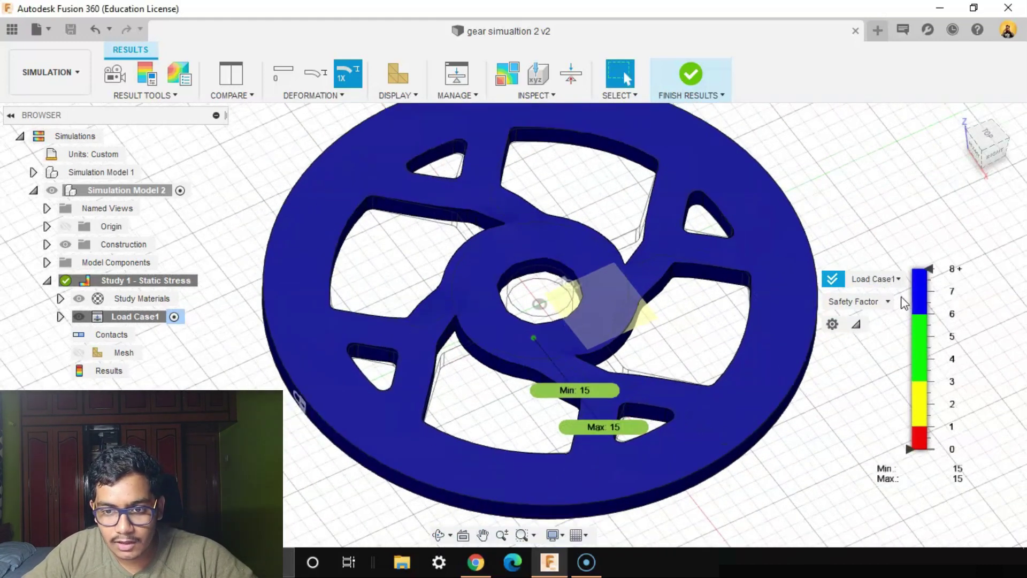
left_click(856, 302)
left_click(882, 355)
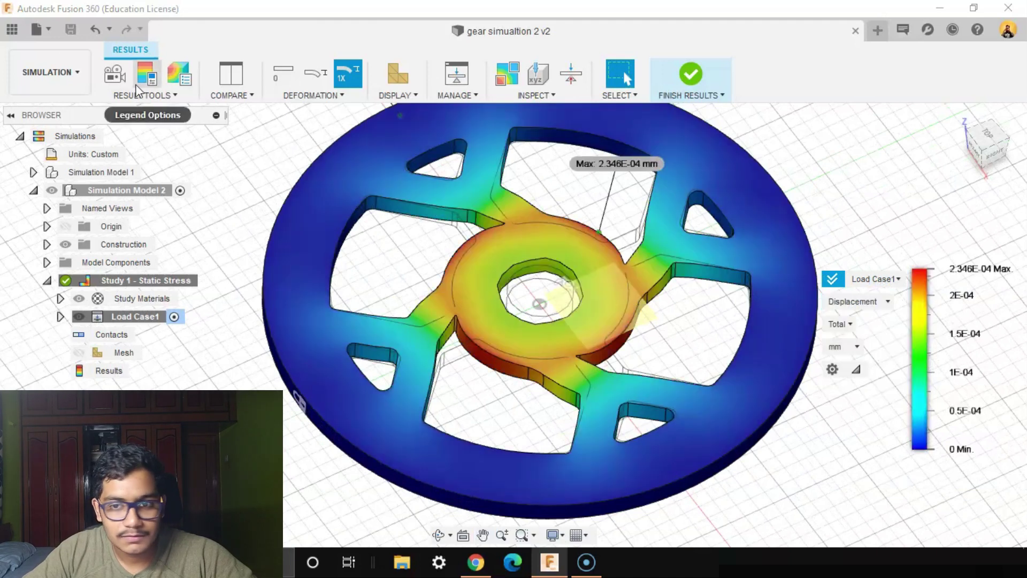
Play the displacement deformation animation, then finish results to return to study setup
left_click(115, 73)
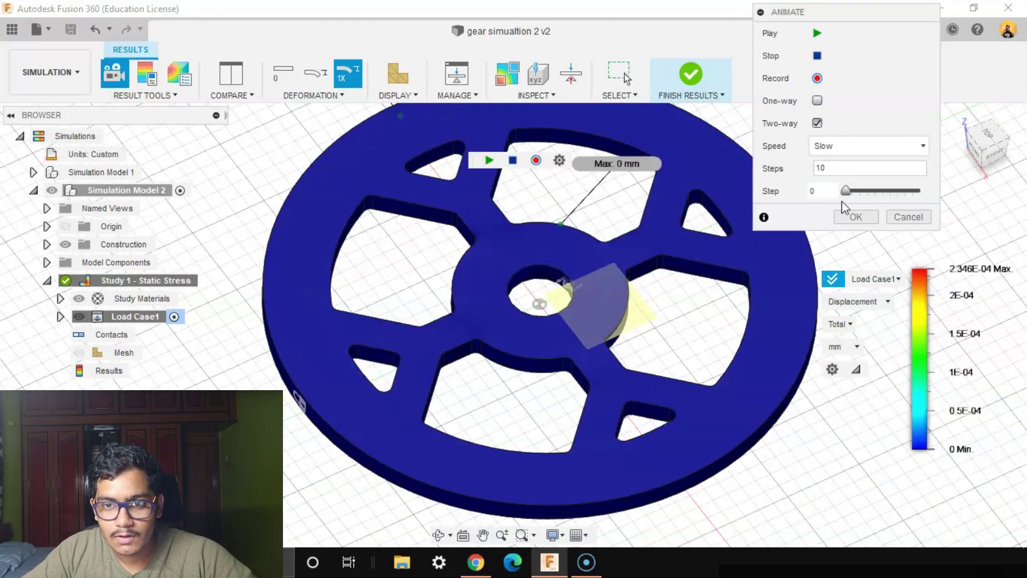
left_click(817, 33)
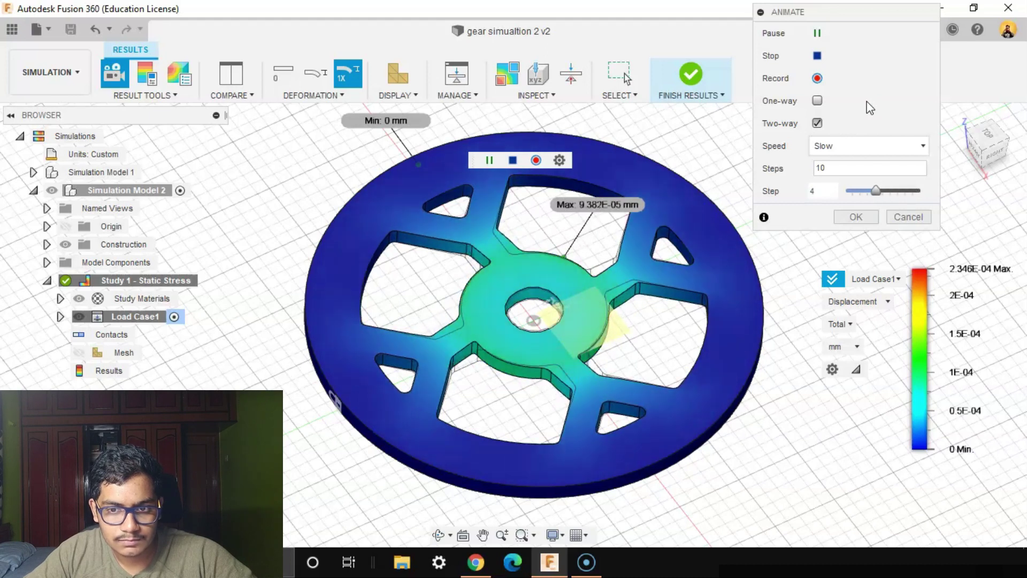
left_click(856, 217)
scroll(441, 130, "up", 2)
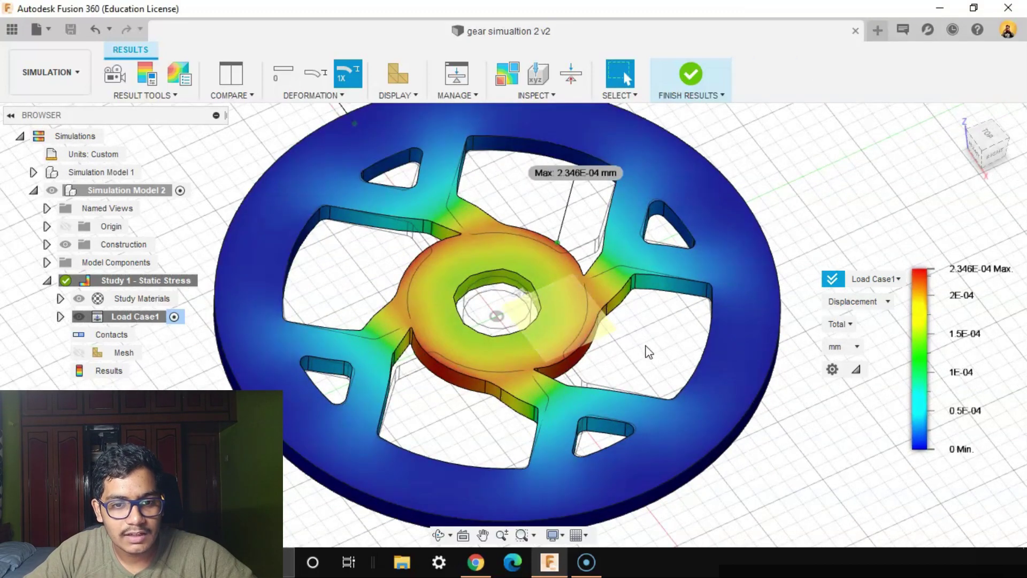
middle_click_drag(649, 351, 755, 238, "shift")
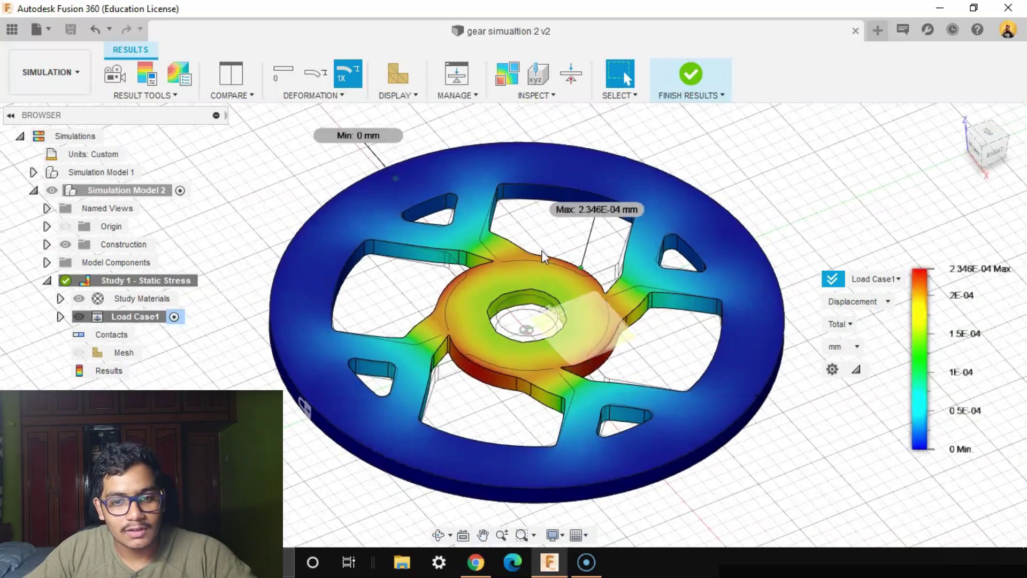
left_click(691, 75)
In Design, read the spoke-cut Spur Gear's 4172.359 g mass, then undo the cutouts
left_click(54, 72)
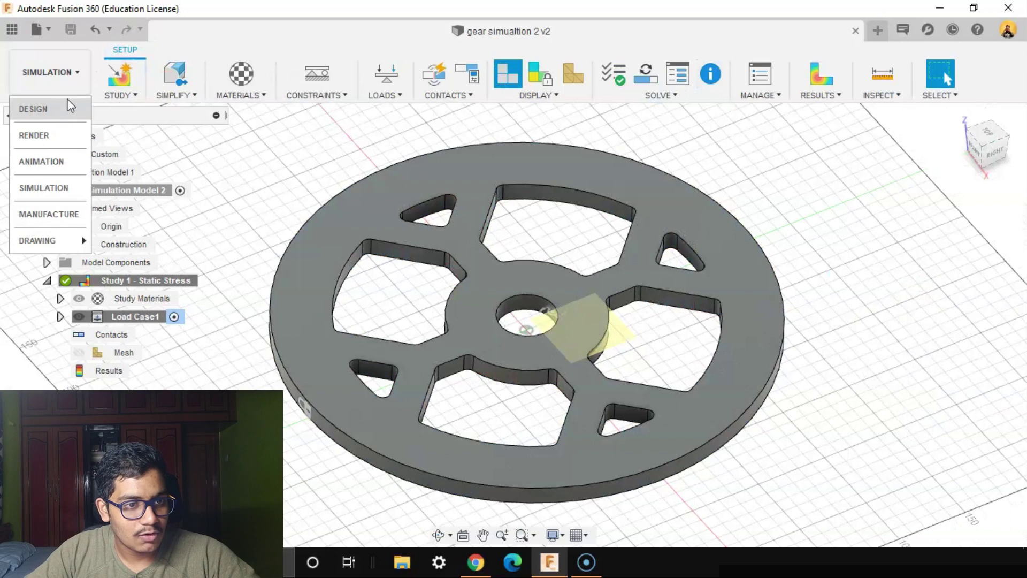
left_click(69, 105)
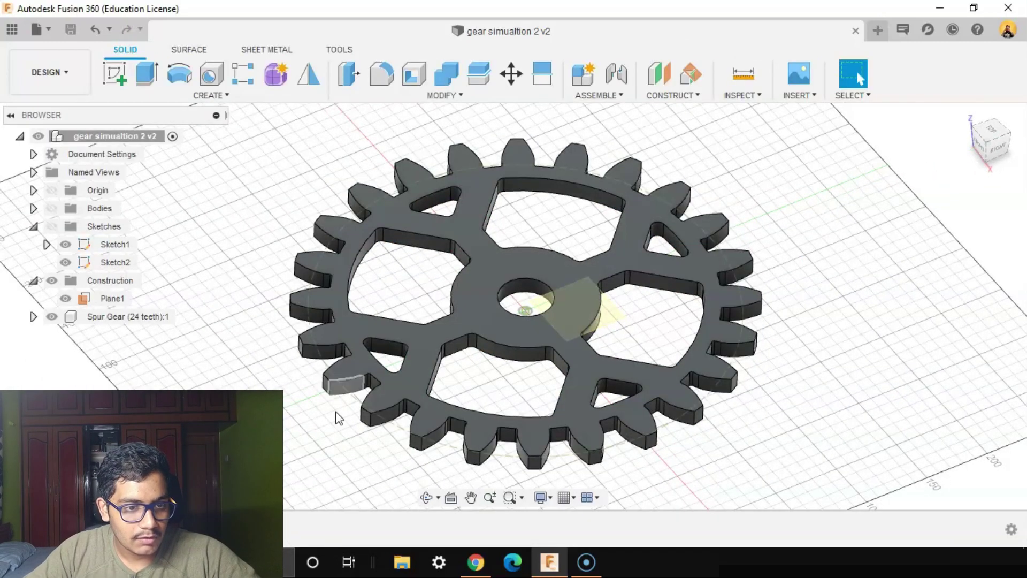
right_click(127, 318)
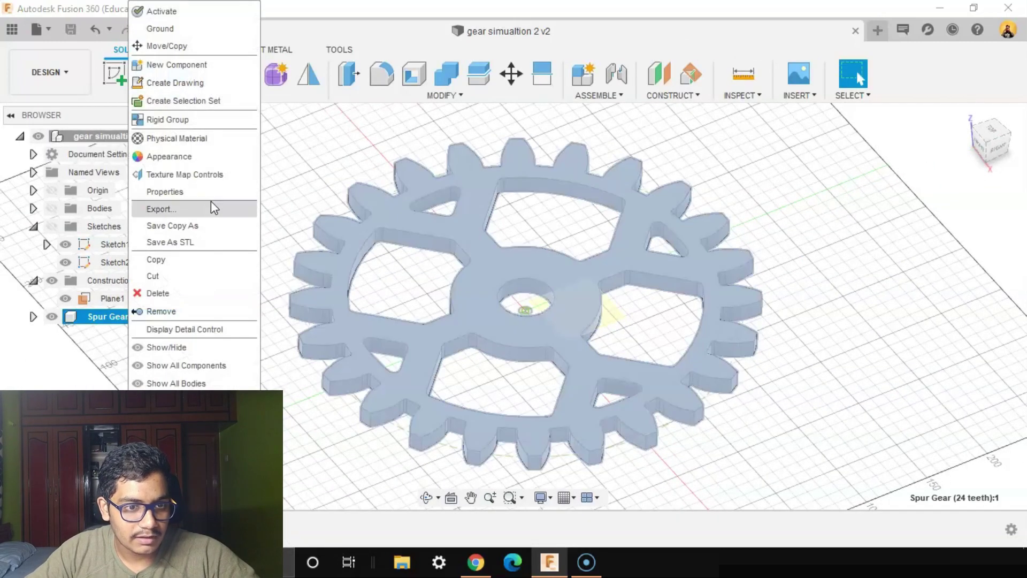
left_click(185, 192)
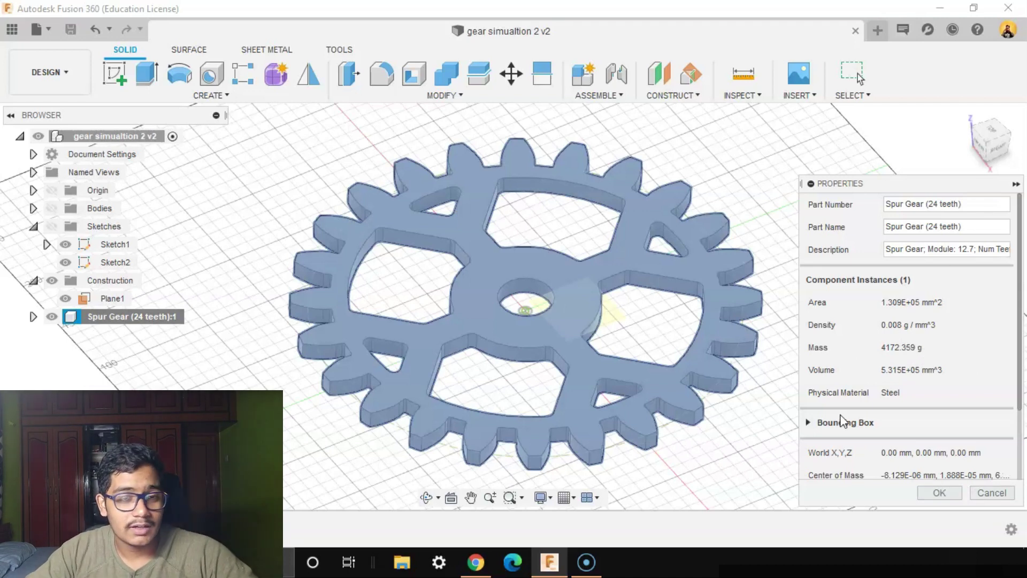
left_click(954, 492)
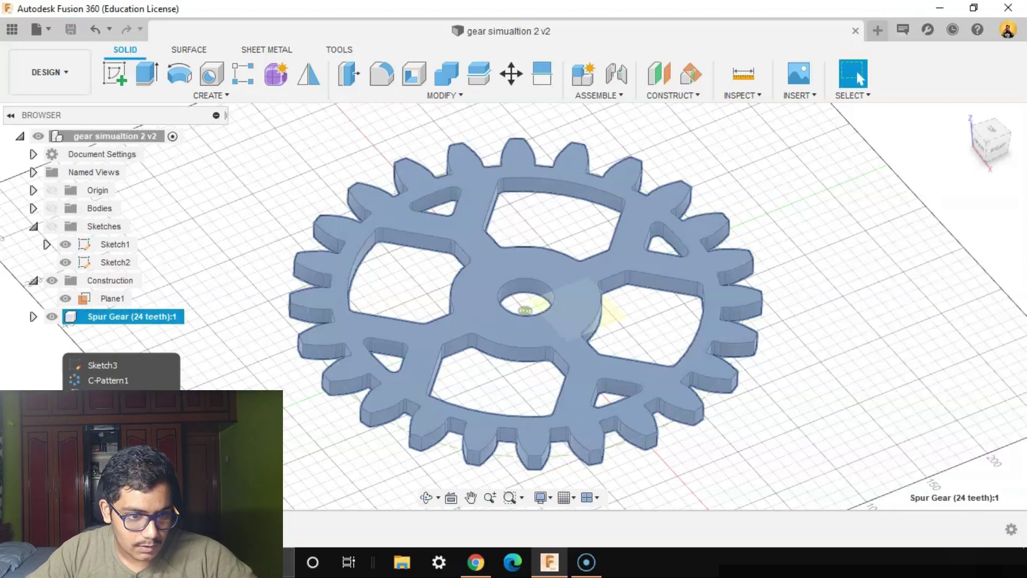
key("ctrl+z")
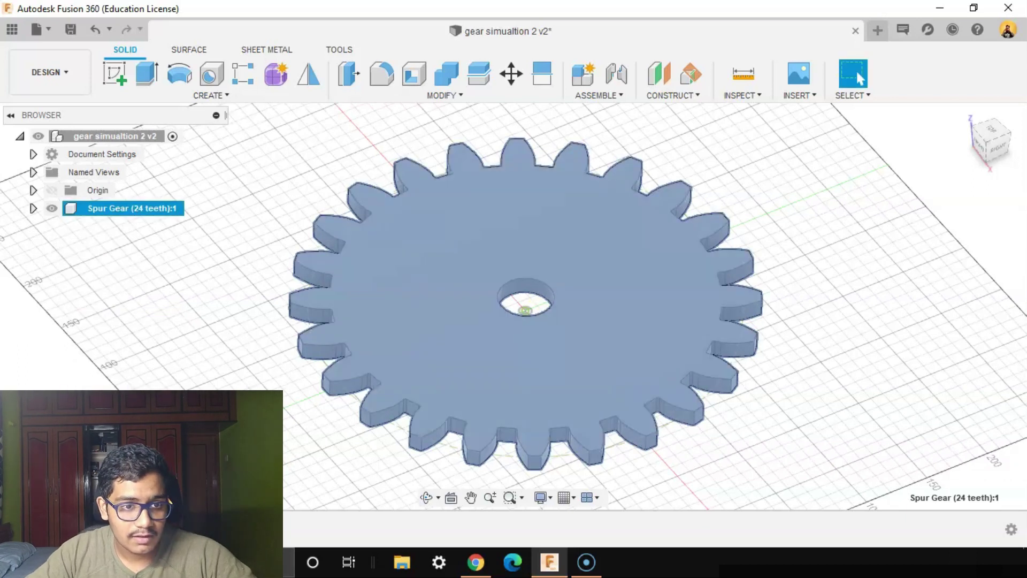
Check the solid Spur Gear's properties: mass 7033.70 g, volume 8.960E+05 mm^3
left_click(183, 364)
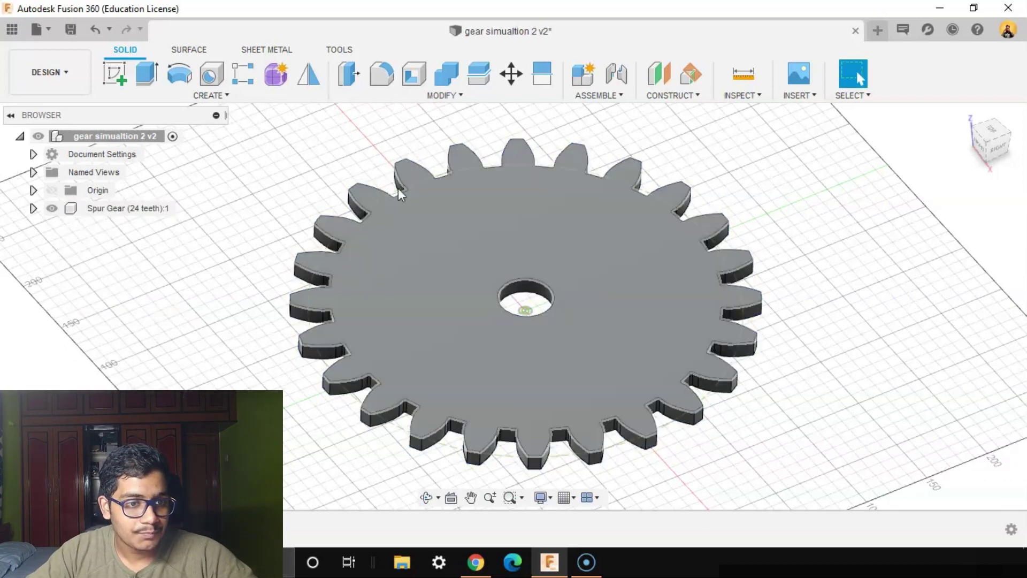
right_click(102, 208)
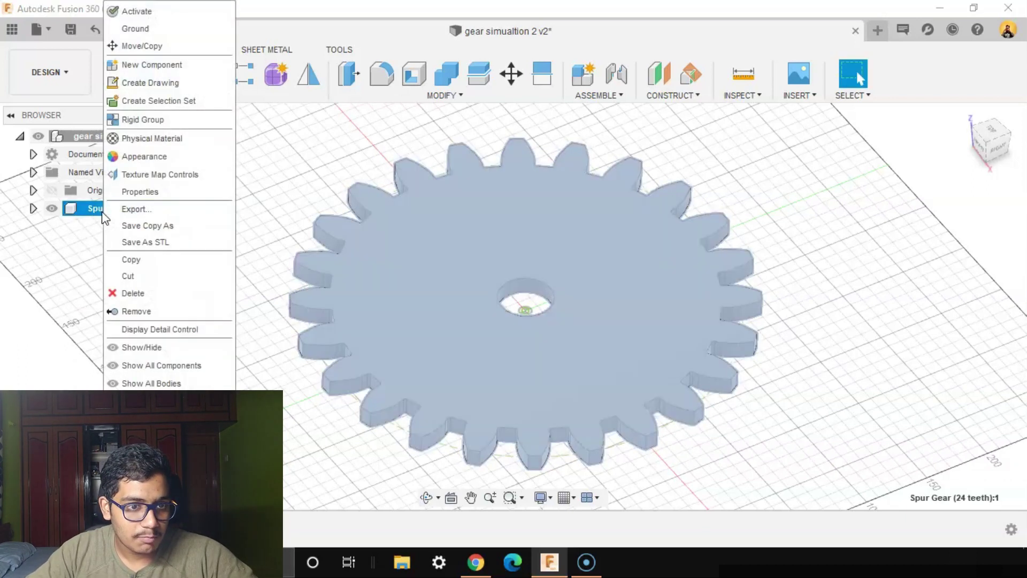
left_click(141, 192)
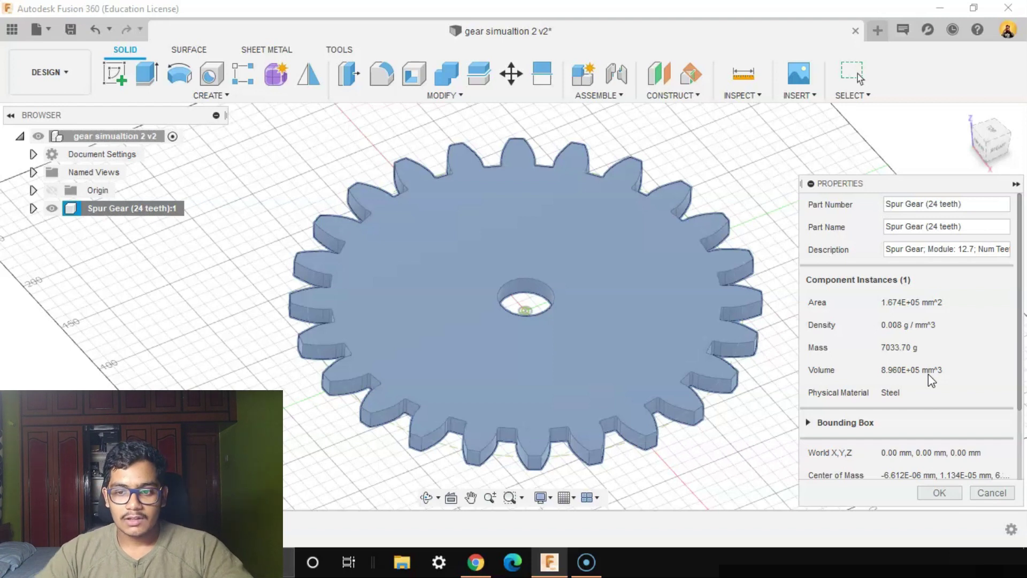
left_click(954, 492)
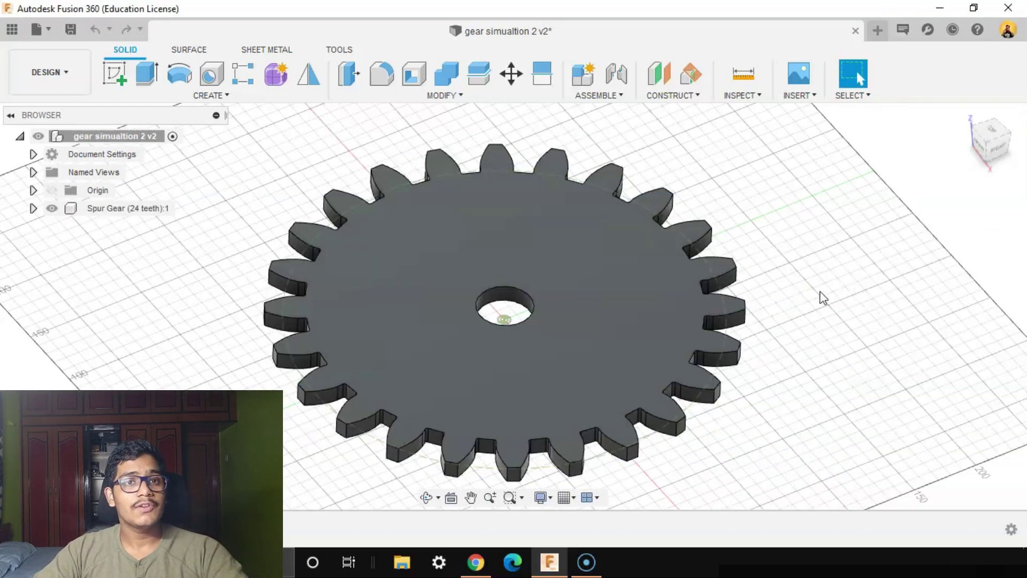